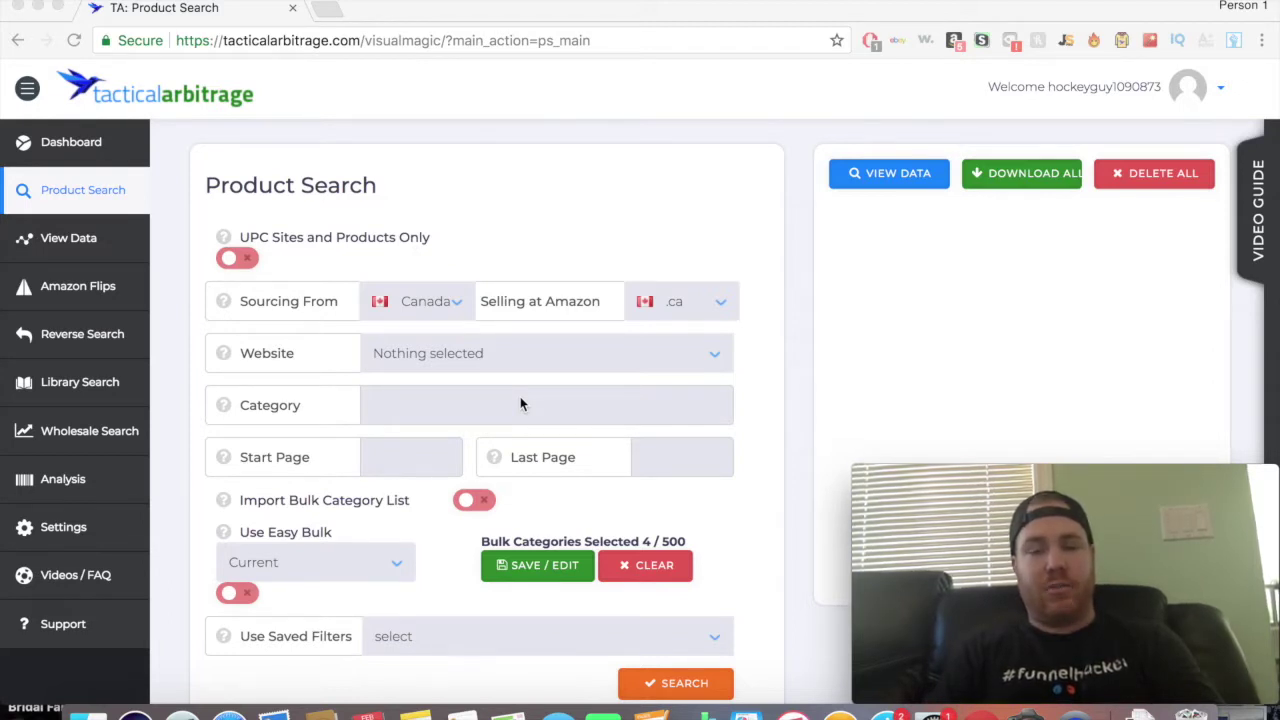
- Set the product search to source from USA and sell at Amazon .com
left_click(438, 304)
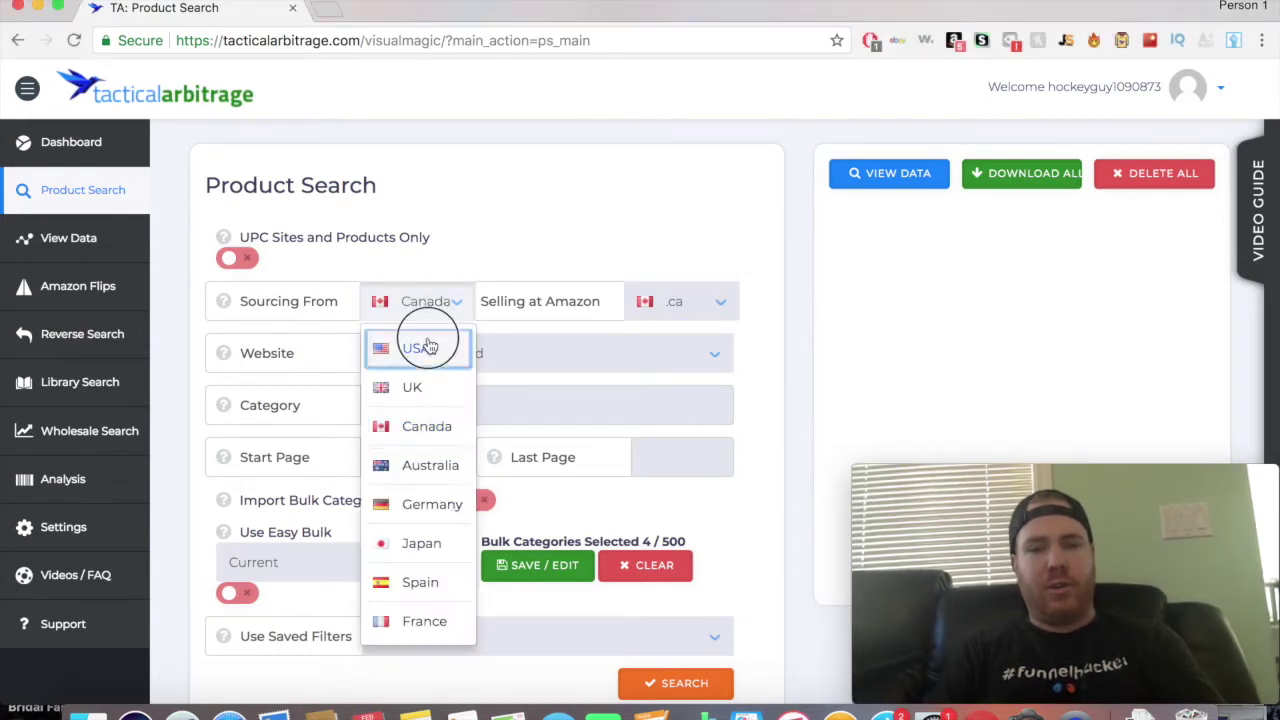
left_click(424, 346)
left_click(672, 318)
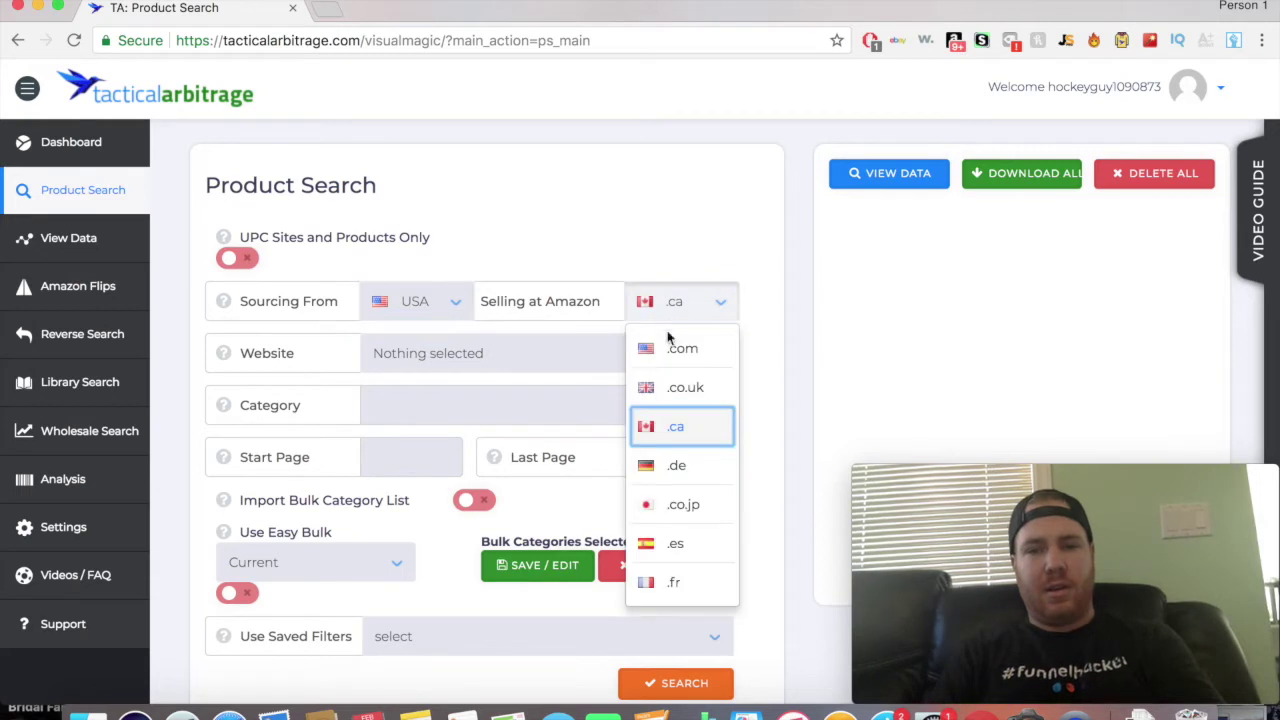
left_click(677, 347)
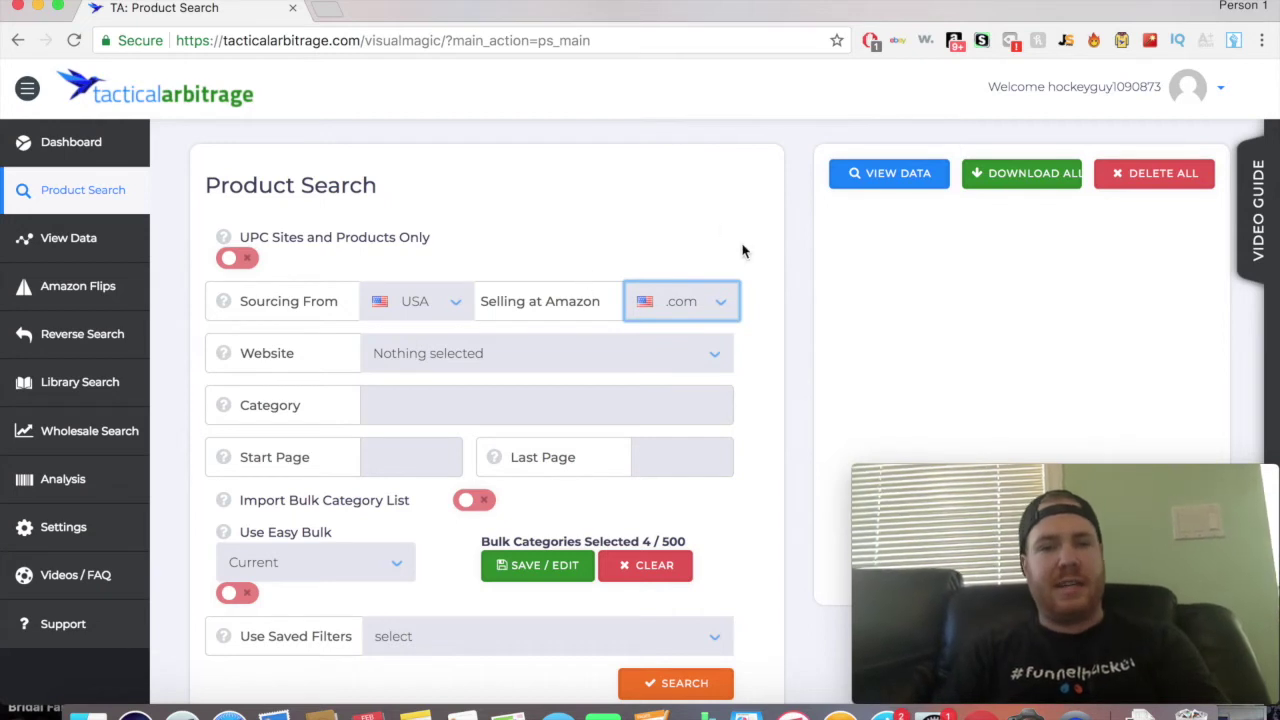
- Choose bhphotovideo.com as the source website
left_click(712, 356)
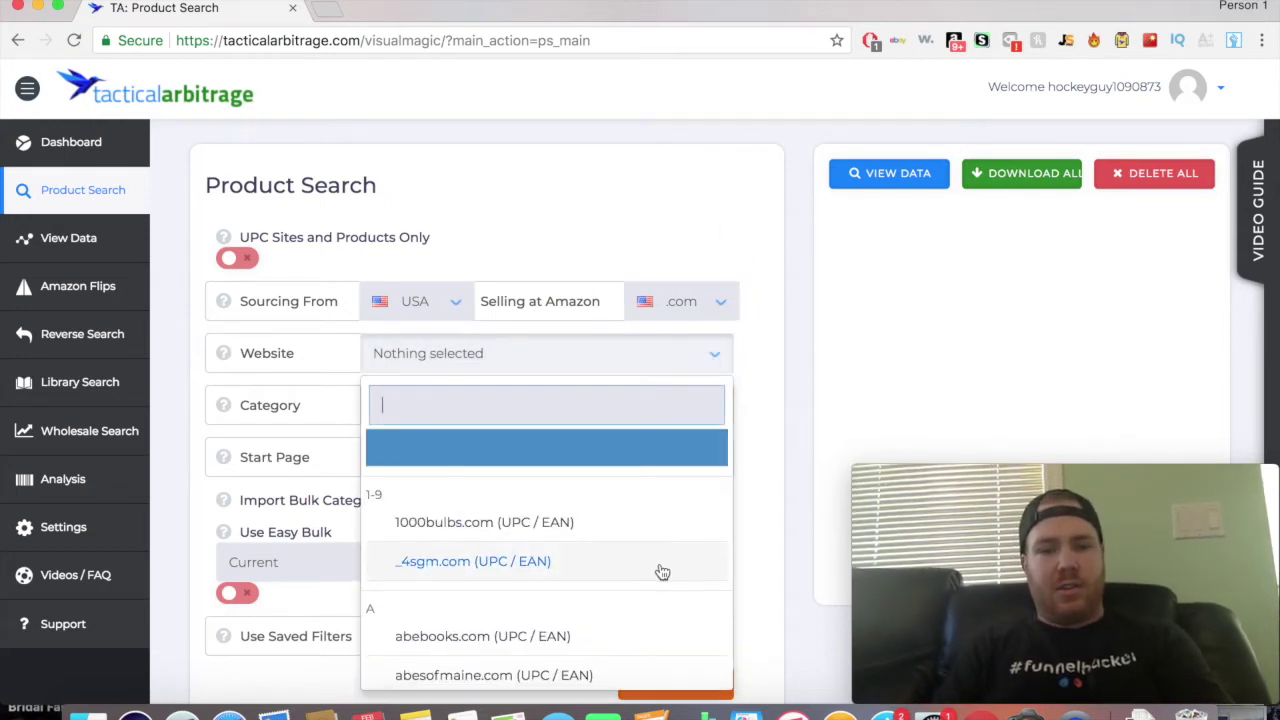
scroll(658, 570, "down", 3)
scroll(660, 571, "down", 10)
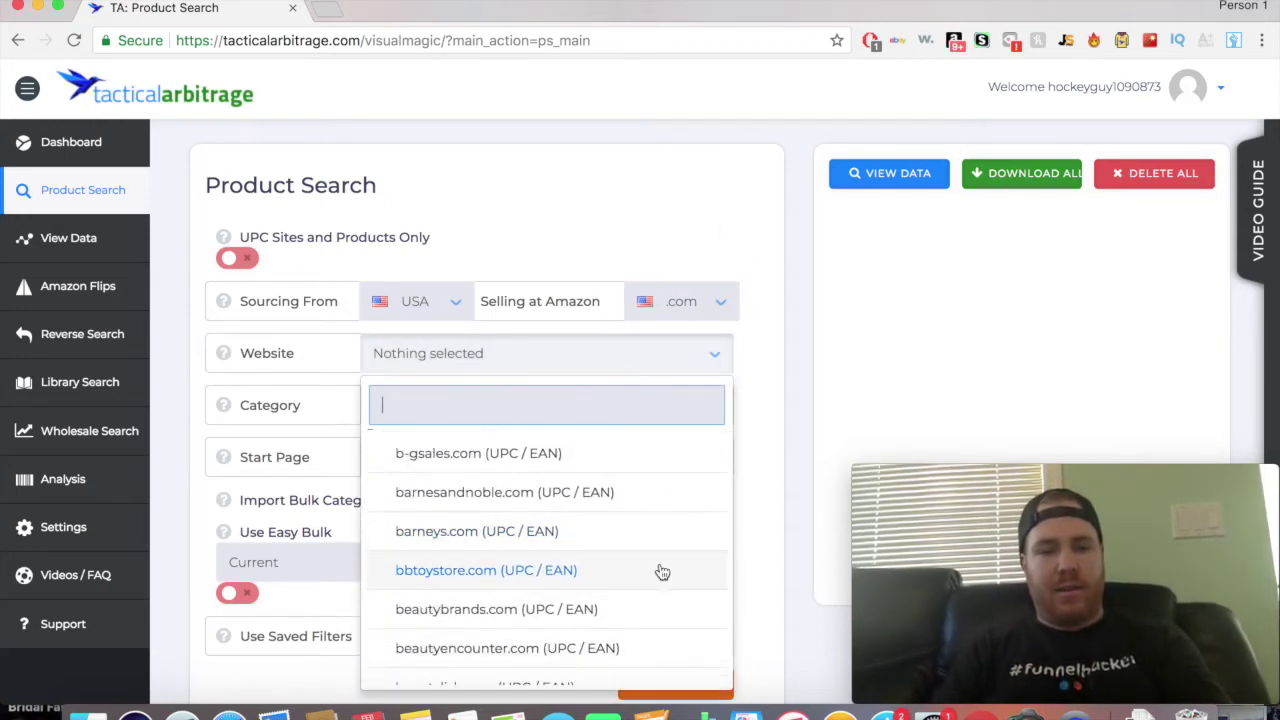
scroll(662, 571, "down", 5)
scroll(662, 571, "up", 1)
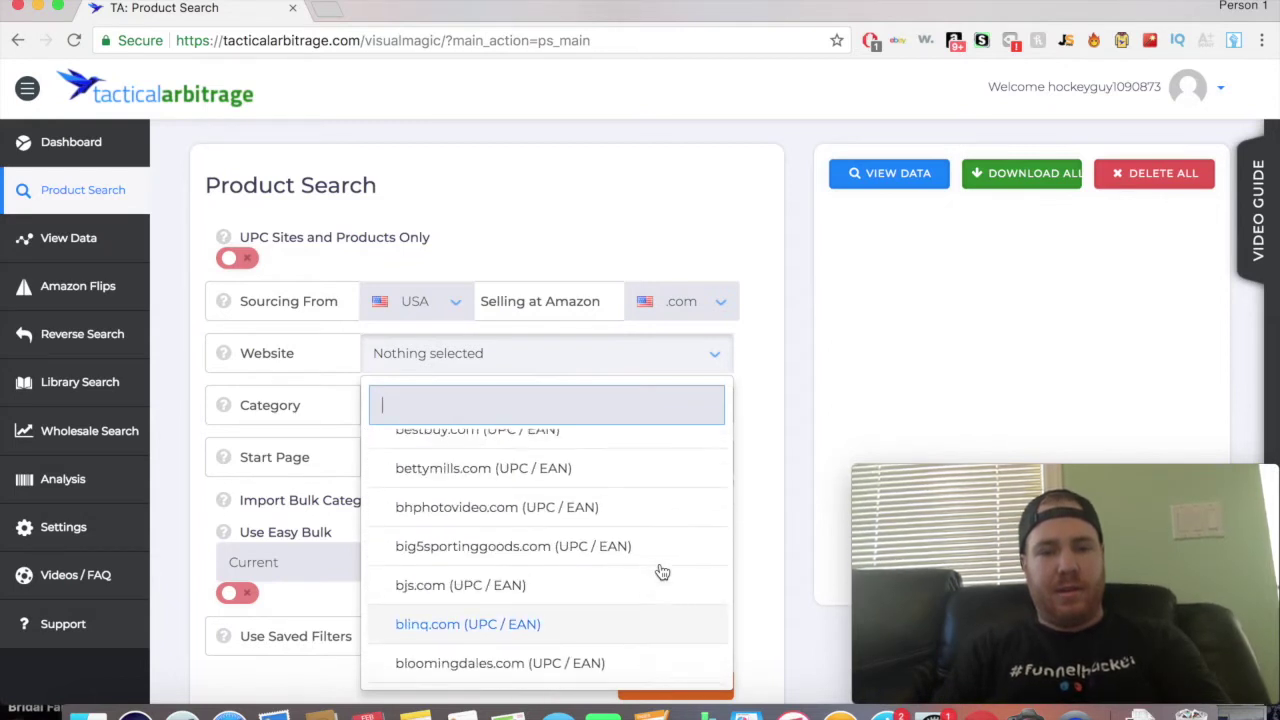
left_click(613, 512)
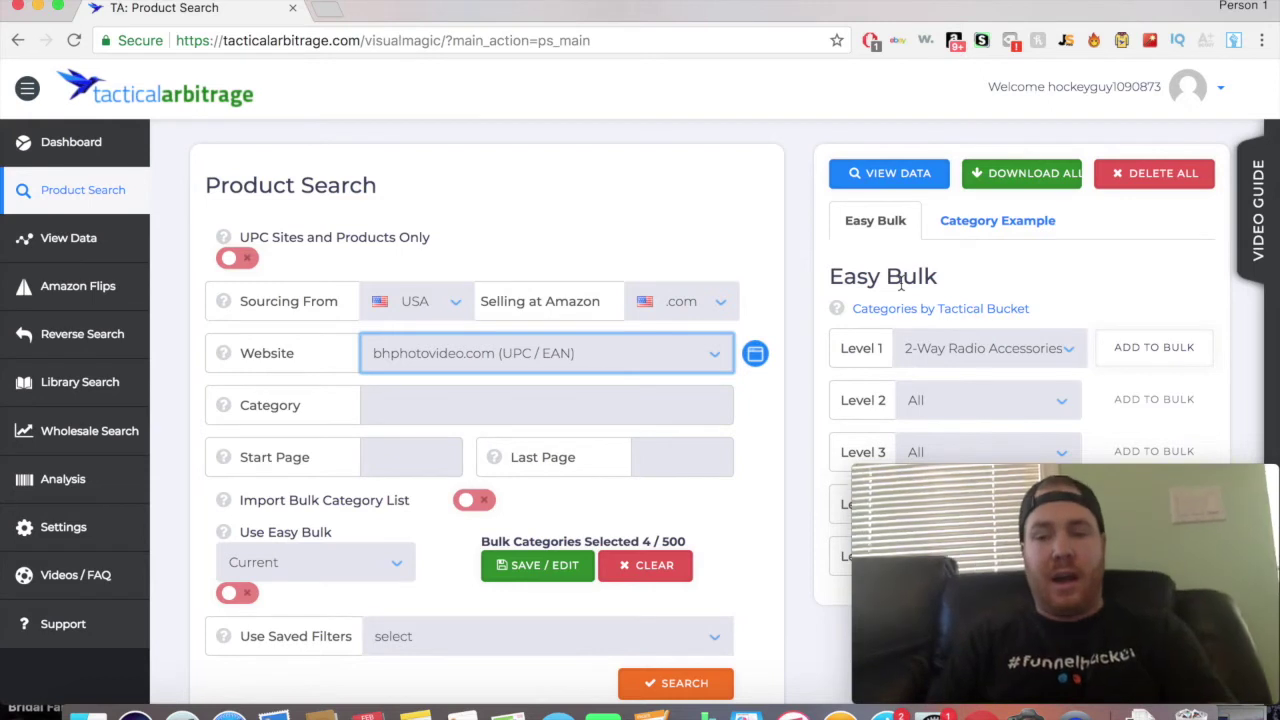
- Restrict the search to UPC sites and products only, and select bhphotovideo.com as the website again
left_click(700, 357)
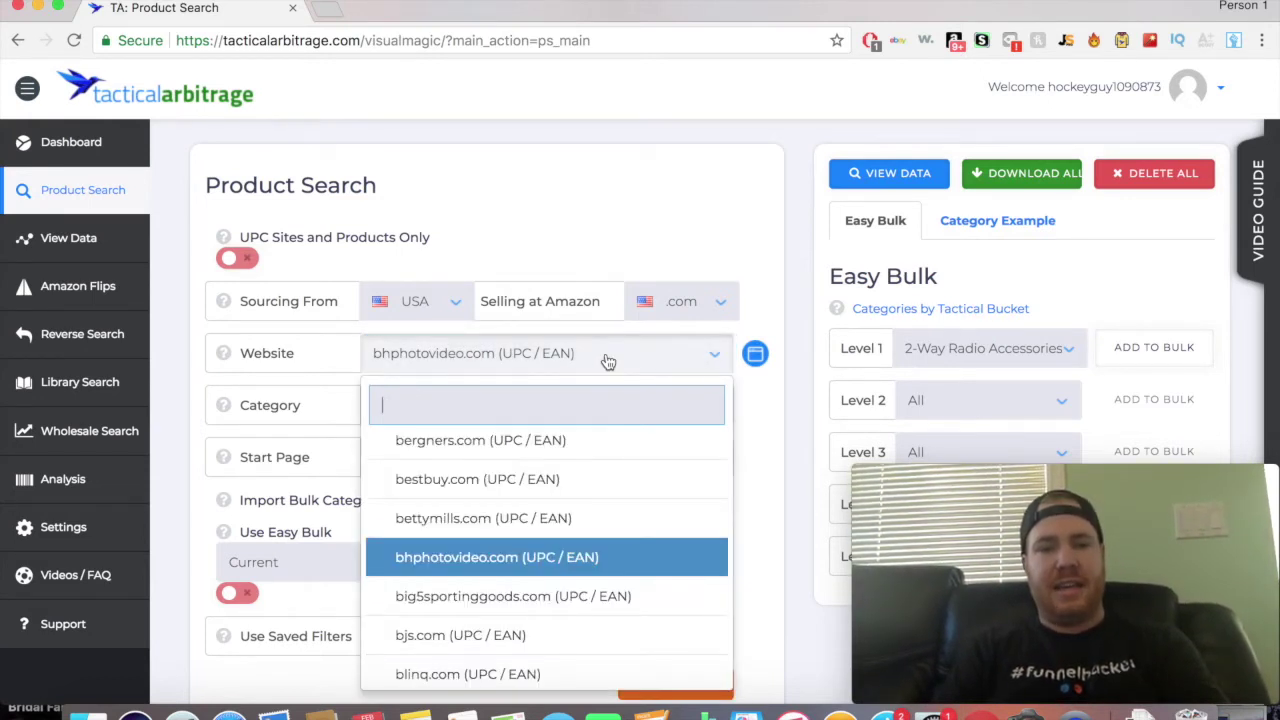
left_click(238, 258)
left_click(240, 258)
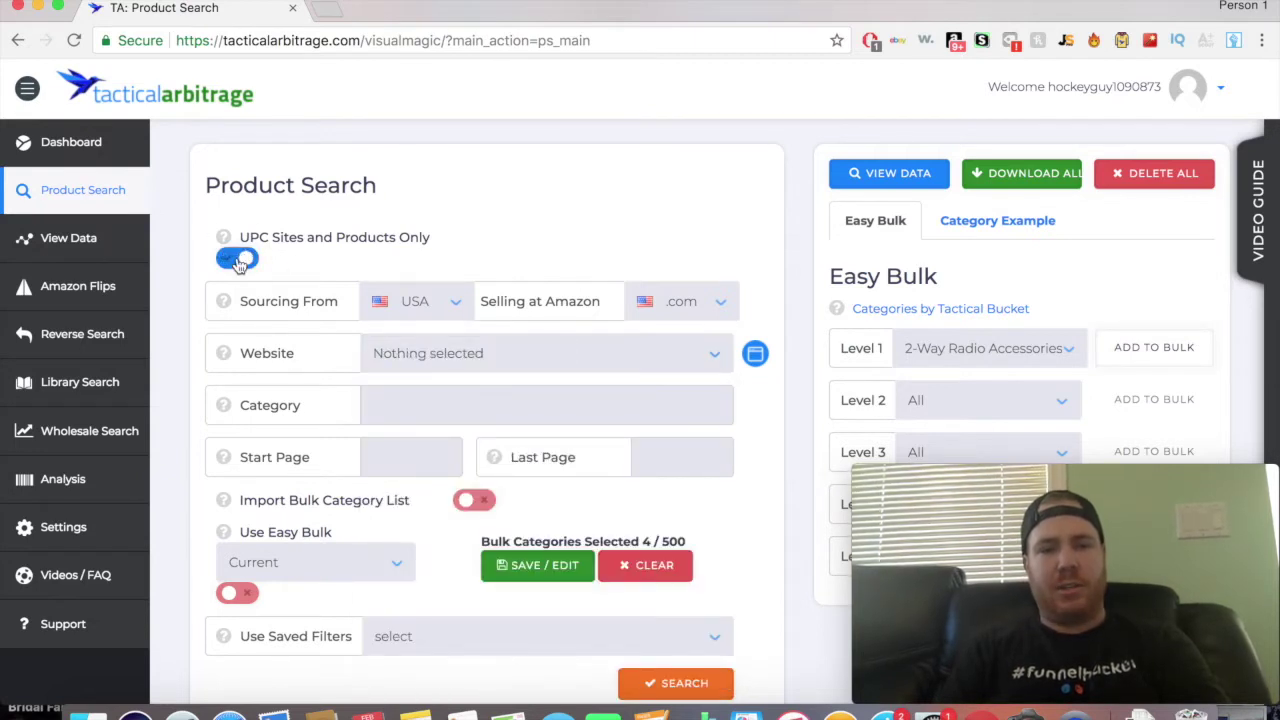
left_click(476, 358)
scroll(537, 594, "down", 5)
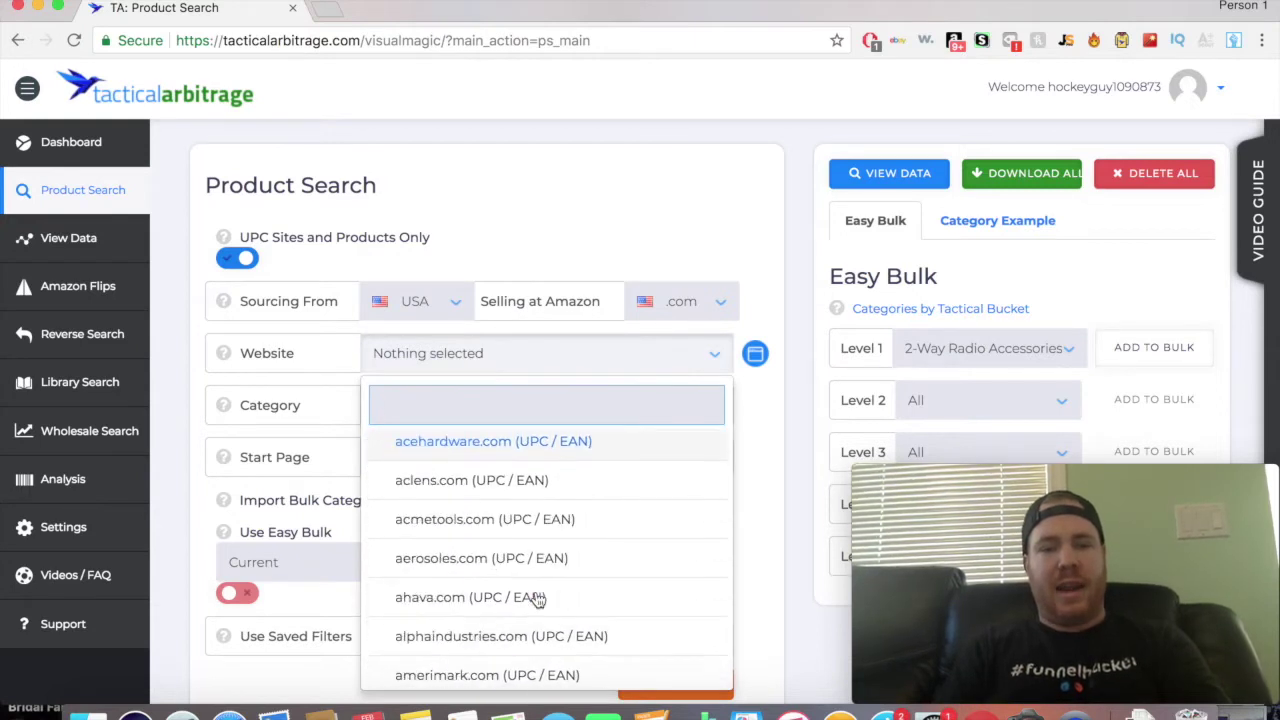
scroll(537, 597, "down", 5)
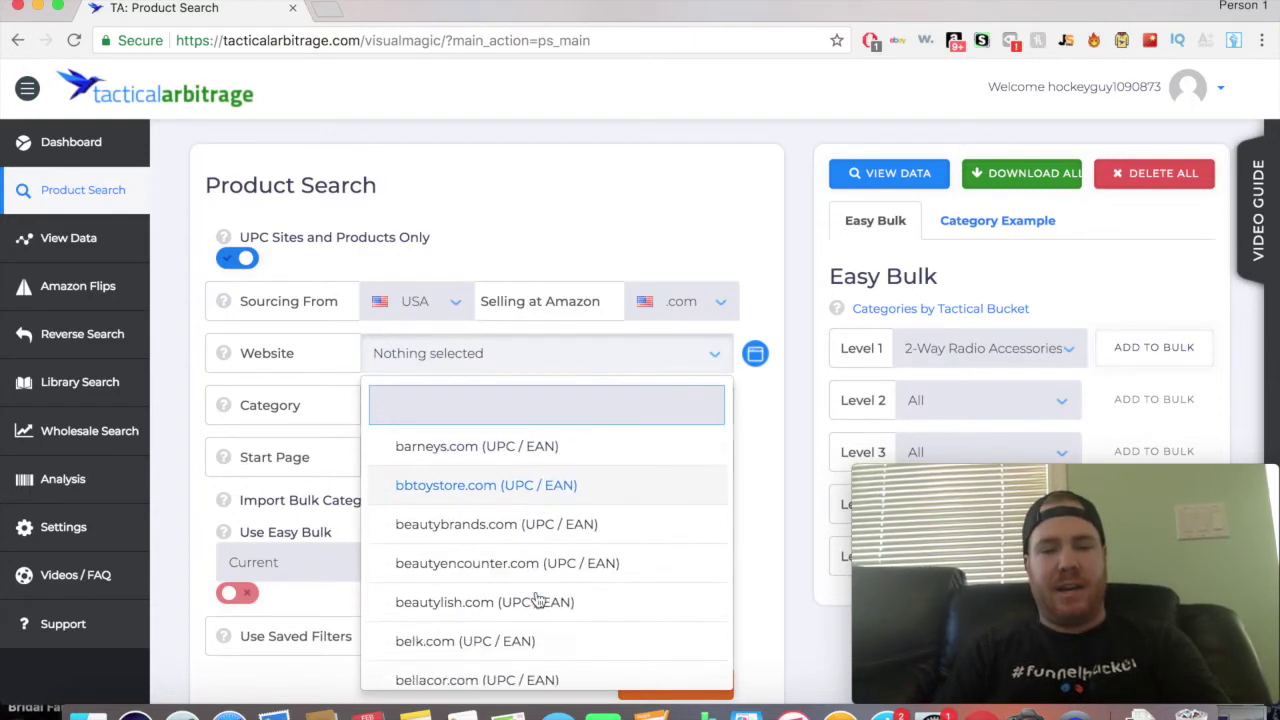
scroll(528, 615, "down", 4)
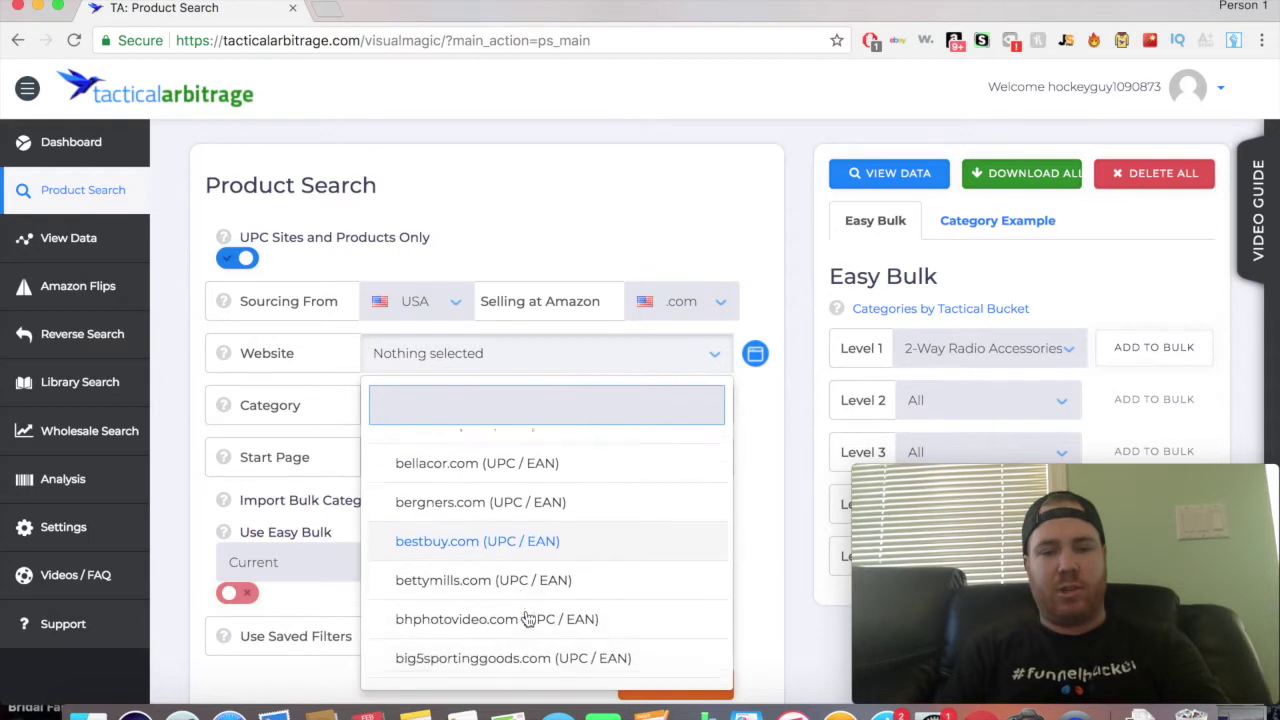
left_click(523, 580)
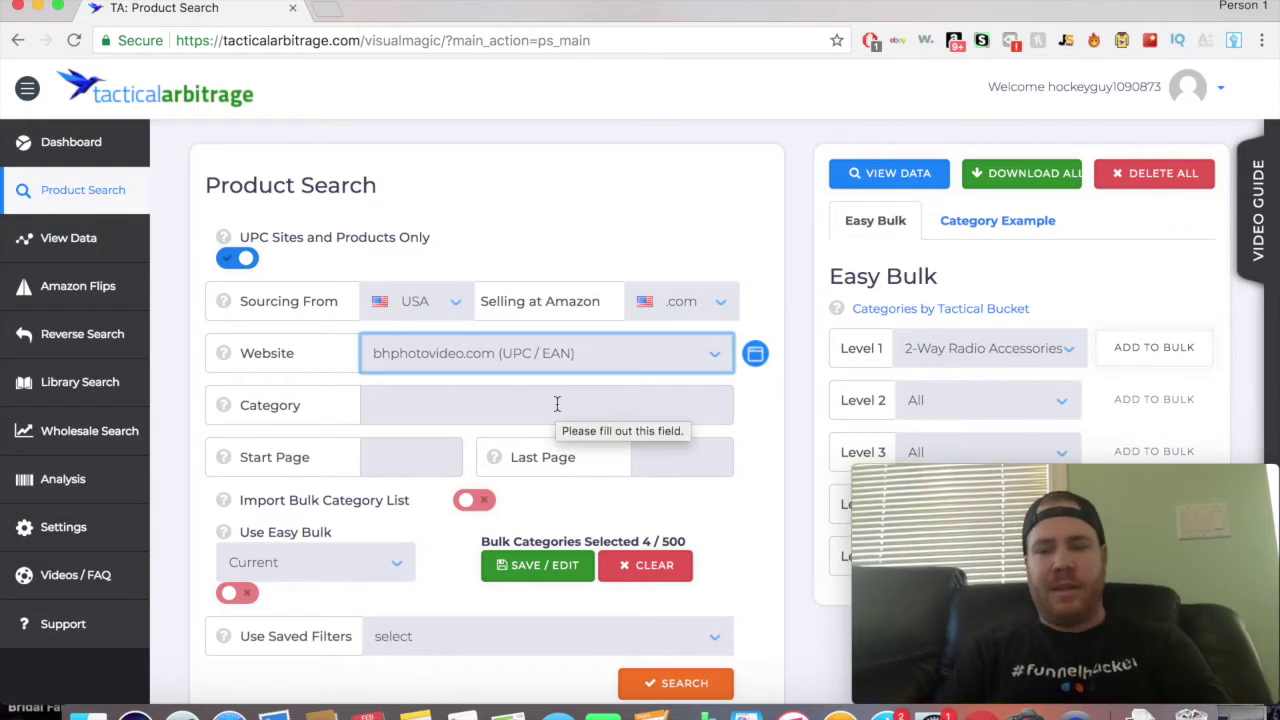
- Review the category URL examples for bhphotovideo.com and browse its Level 1 Easy Bulk categories
left_click(997, 226)
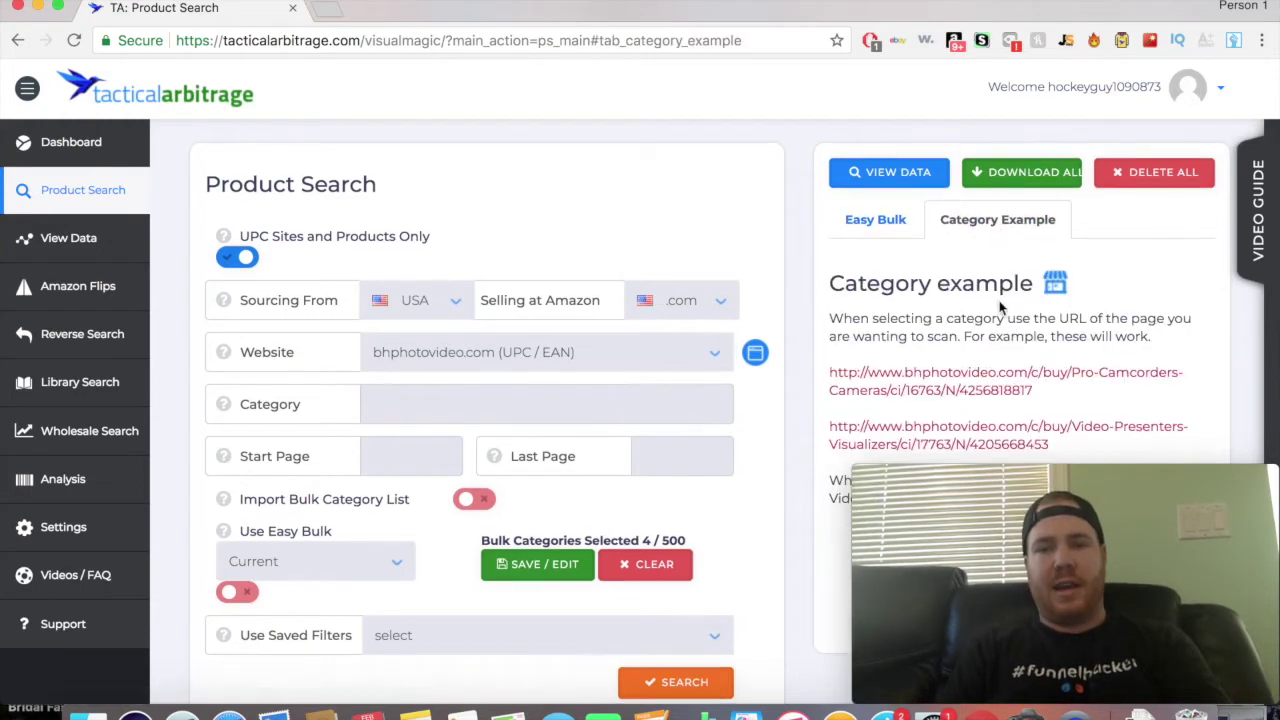
scroll(1000, 300, "down", 2)
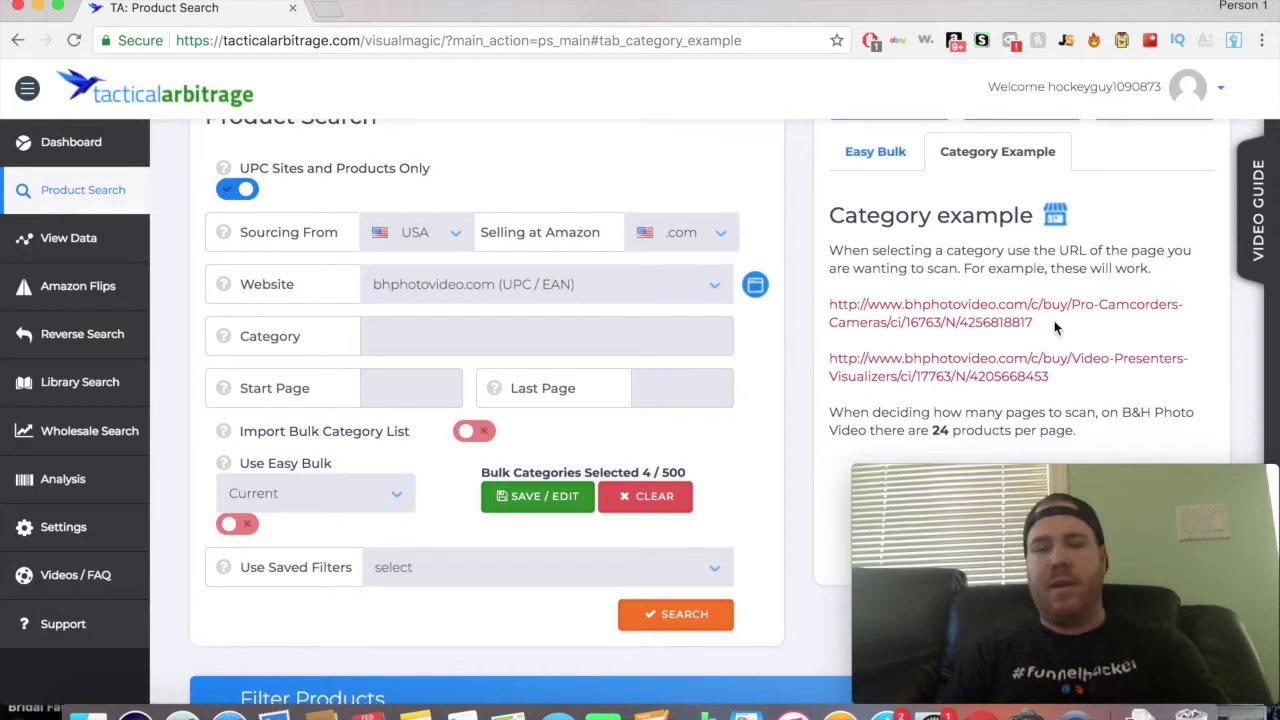
left_click(877, 151)
left_click(1062, 279)
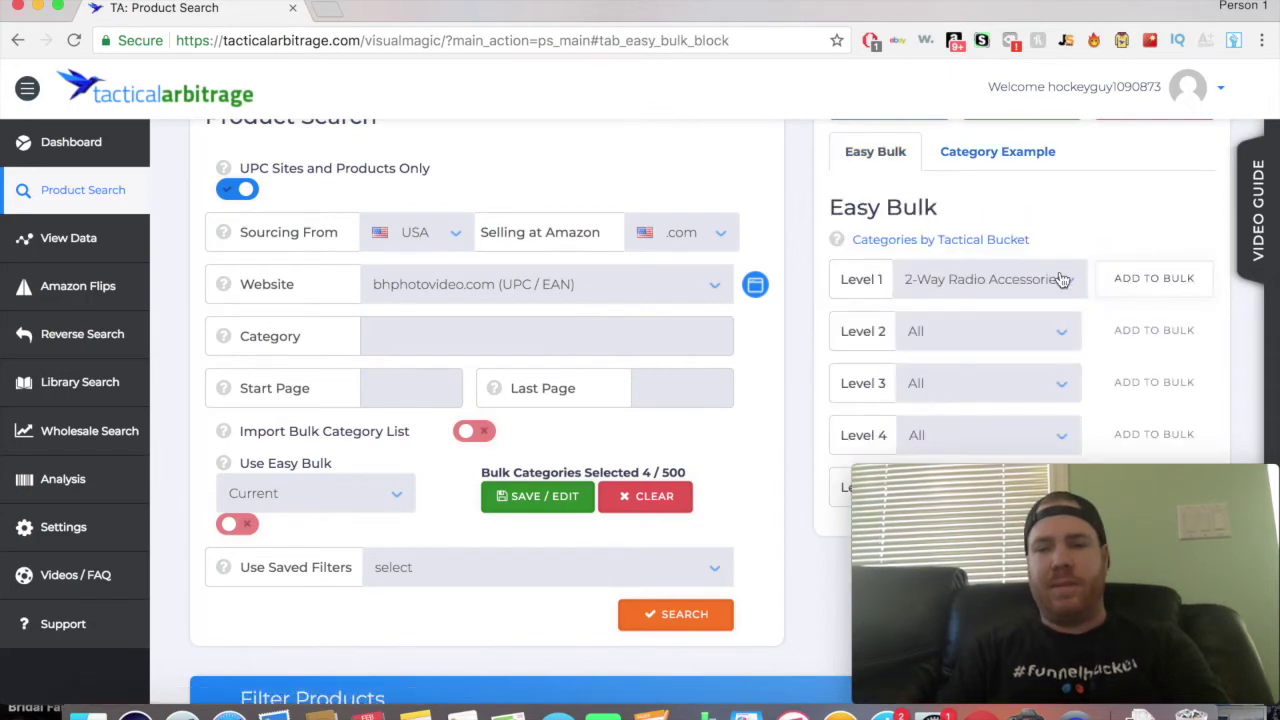
scroll(1049, 320, "down", 1)
scroll(1048, 318, "down", 5)
scroll(1048, 318, "down", 5)
scroll(1048, 318, "down", 4)
scroll(1041, 391, "down", 3)
left_click(1085, 209)
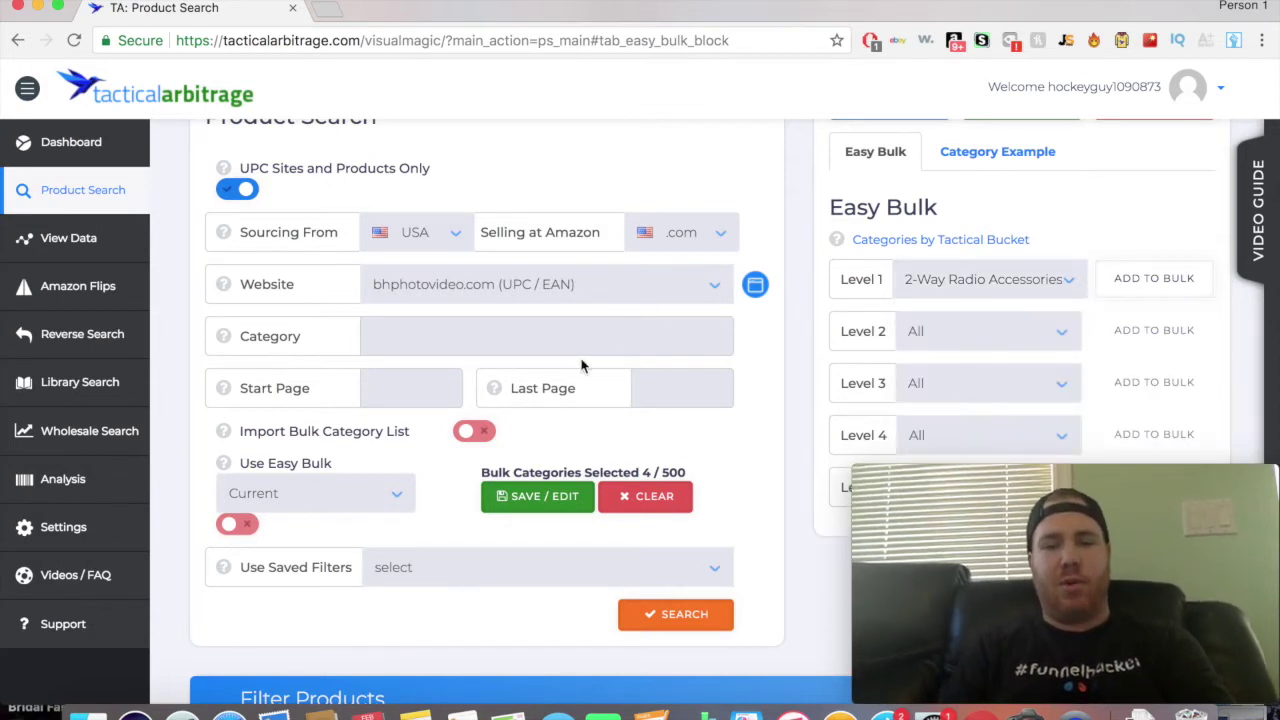
- Clear the selected bulk categories and add the Level 1 category 2-Way Radios to the bulk list
left_click(640, 503)
left_click(520, 189)
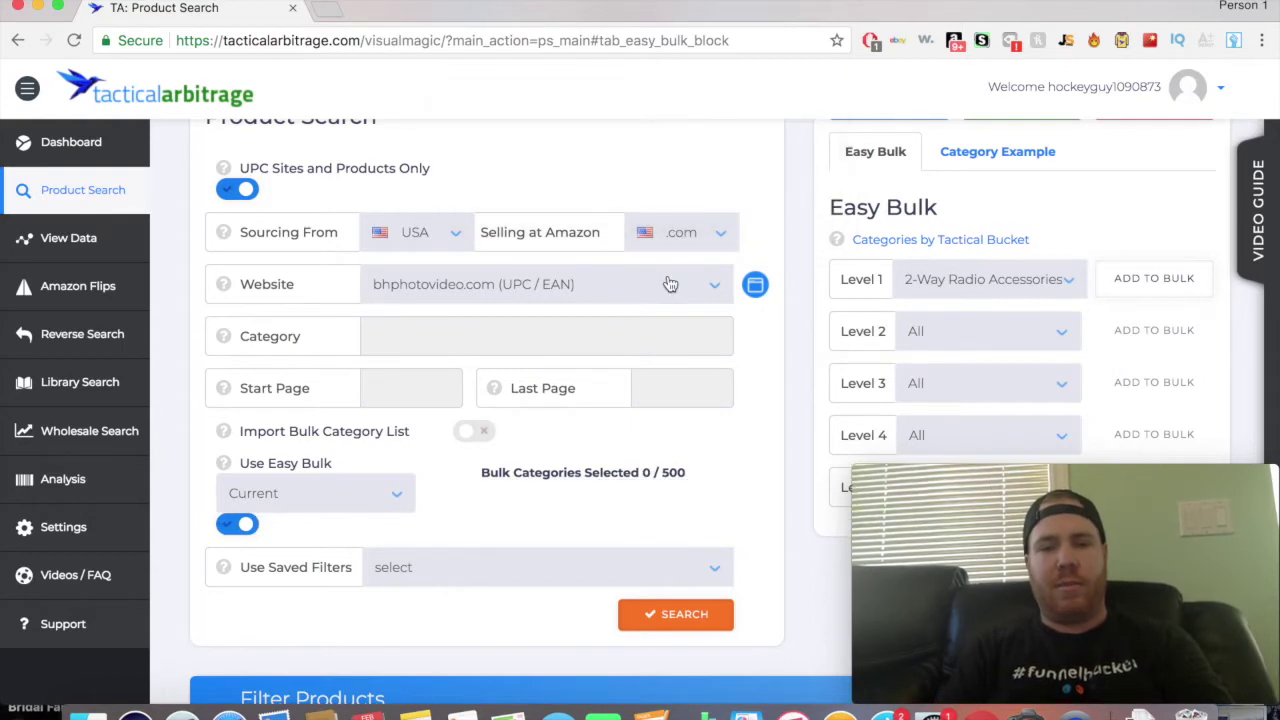
left_click(998, 278)
left_click(1003, 279)
left_click(1005, 279)
scroll(988, 365, "down", 3)
scroll(988, 365, "up", 3)
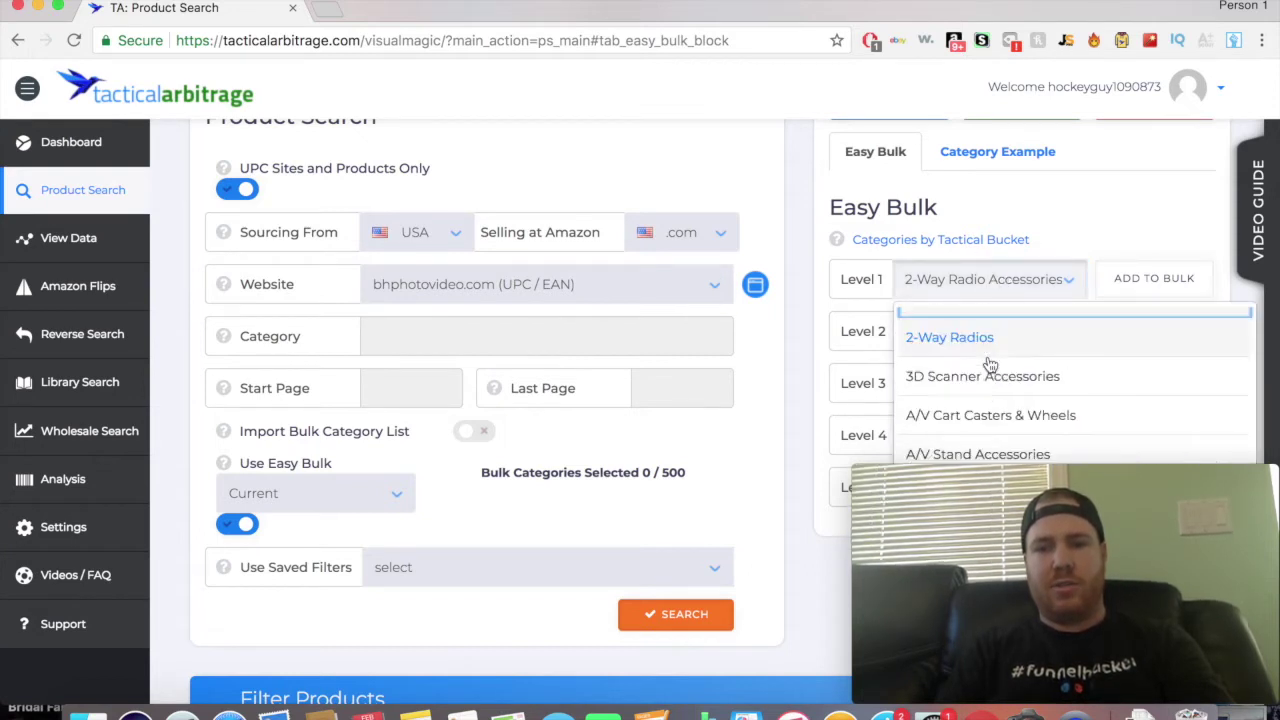
left_click(1128, 288)
left_click(1132, 287)
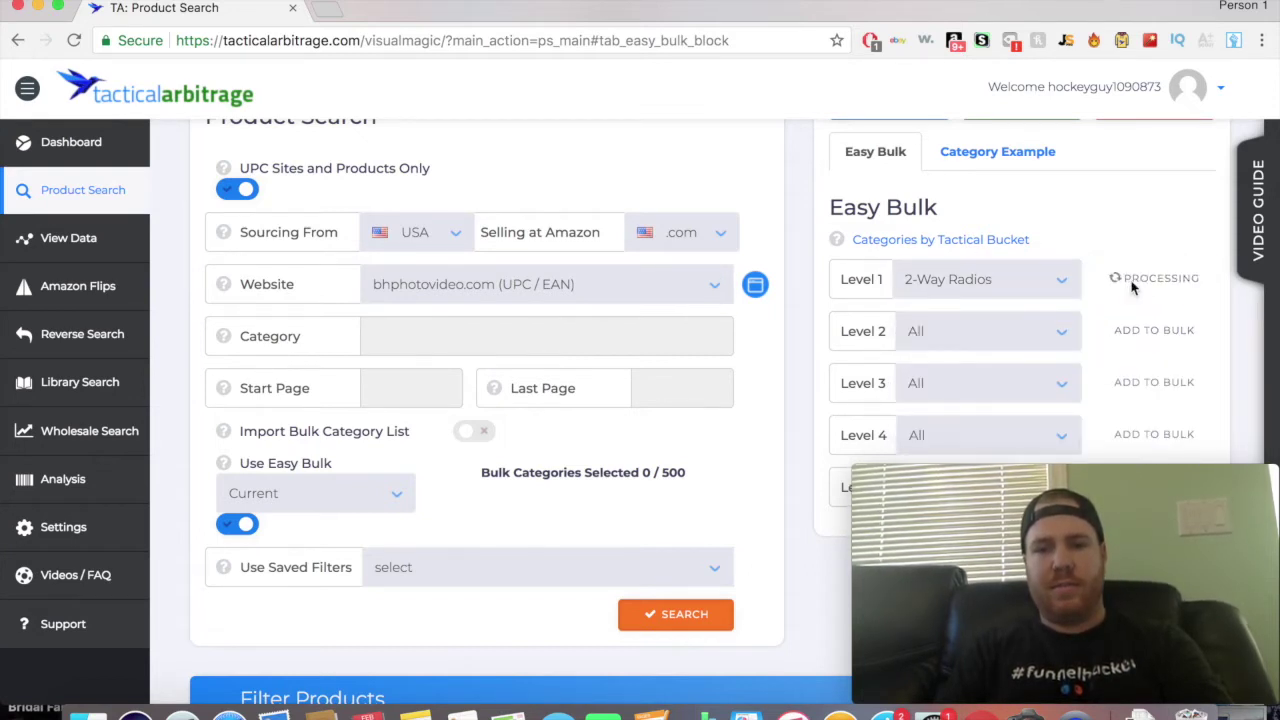
- Find Camcorders among the Level 1 Easy Bulk categories and add it to the bulk list
left_click(1048, 292)
scroll(1012, 415, "down", 2)
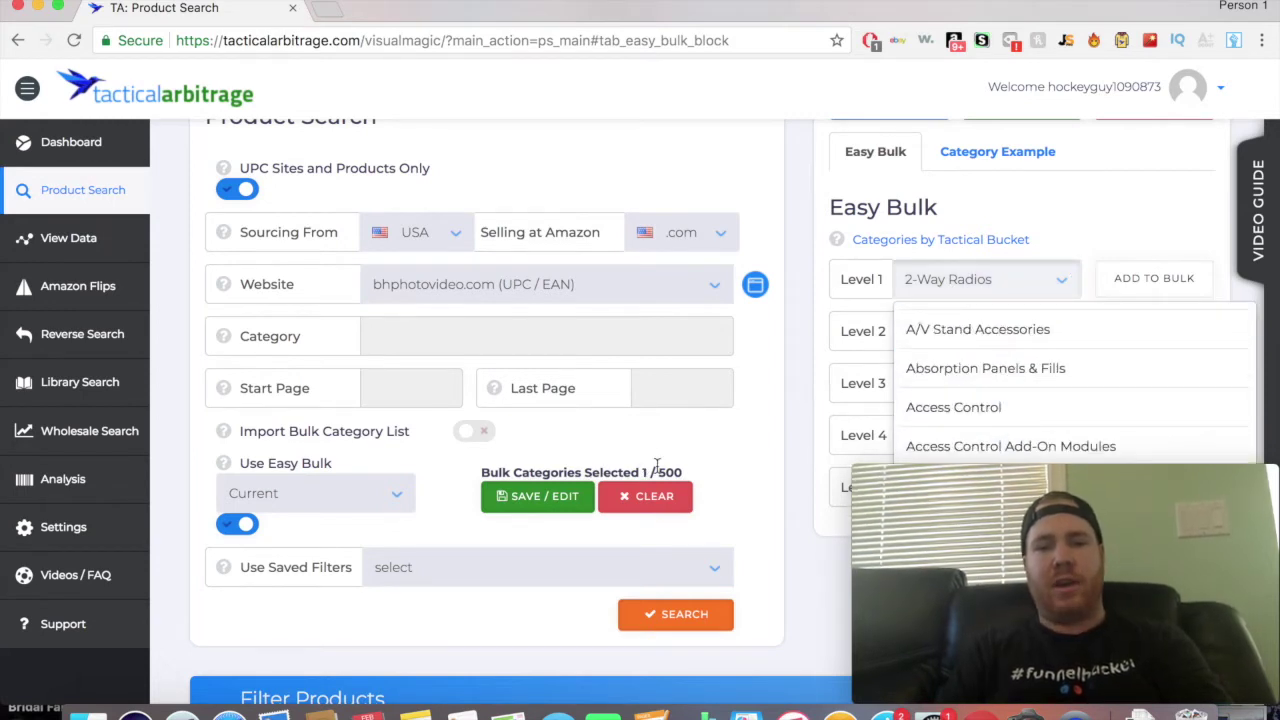
scroll(935, 400, "down", 10)
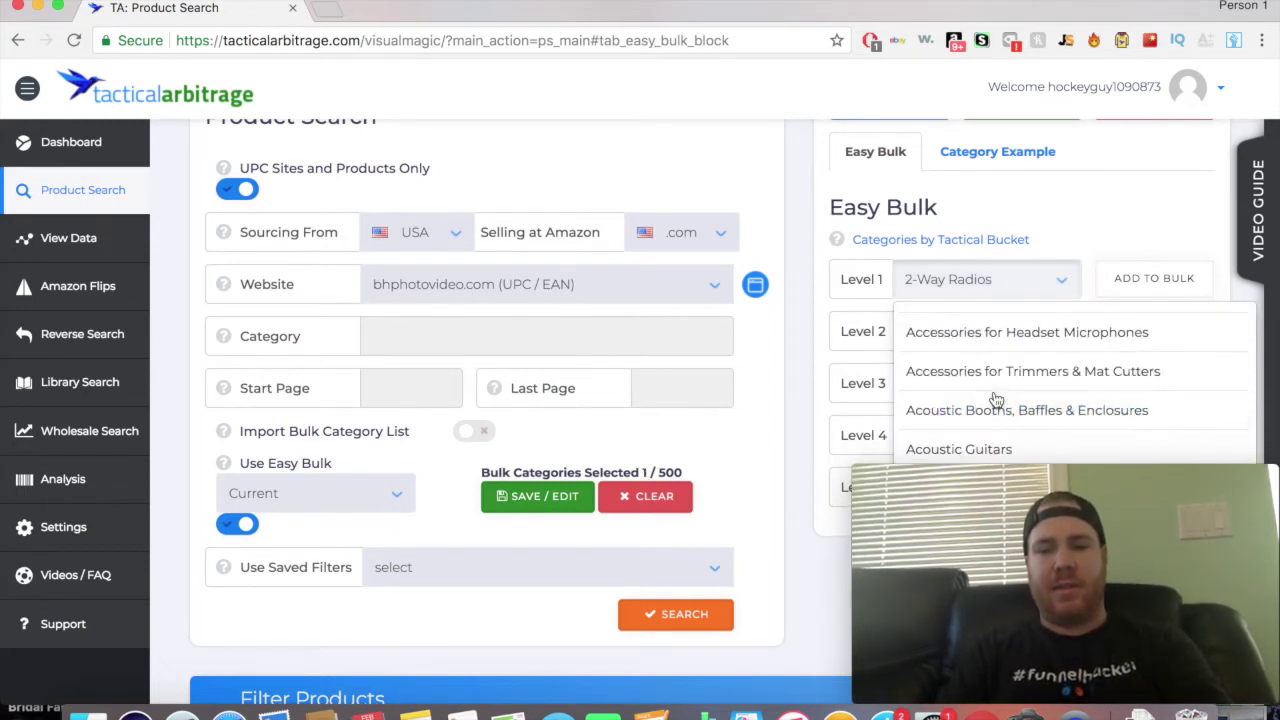
scroll(996, 400, "down", 10)
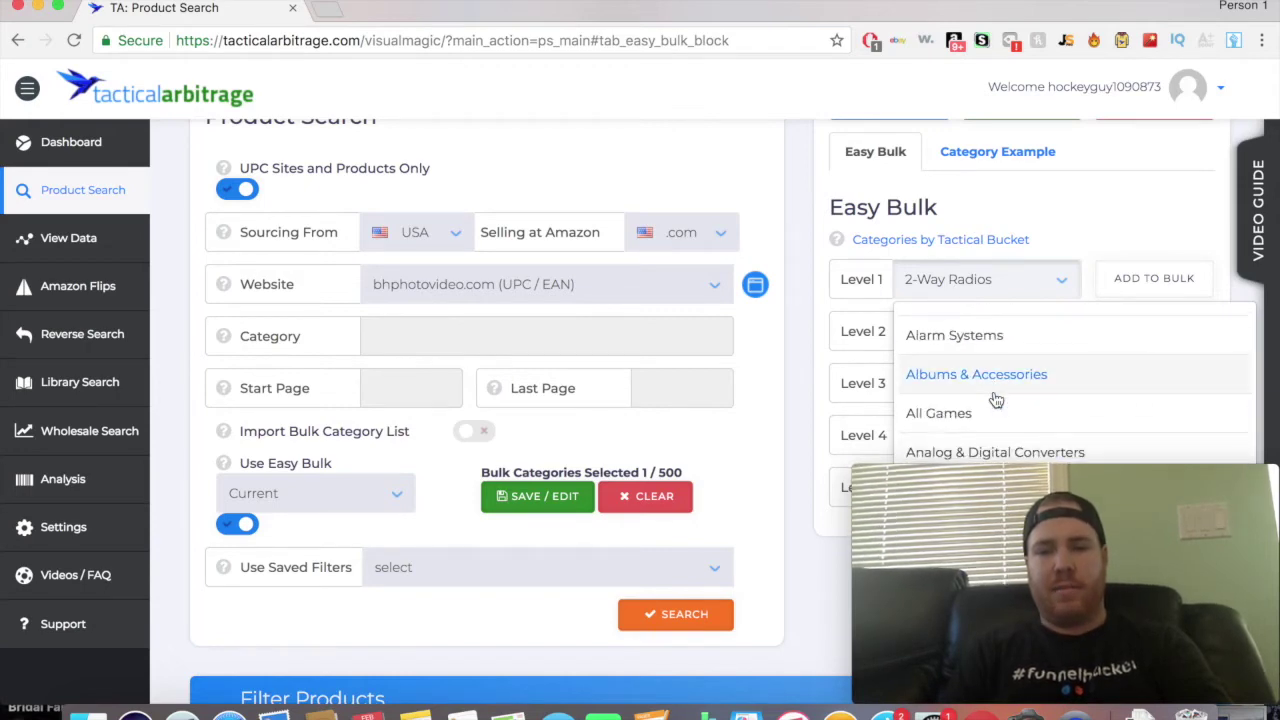
scroll(996, 400, "down", 10)
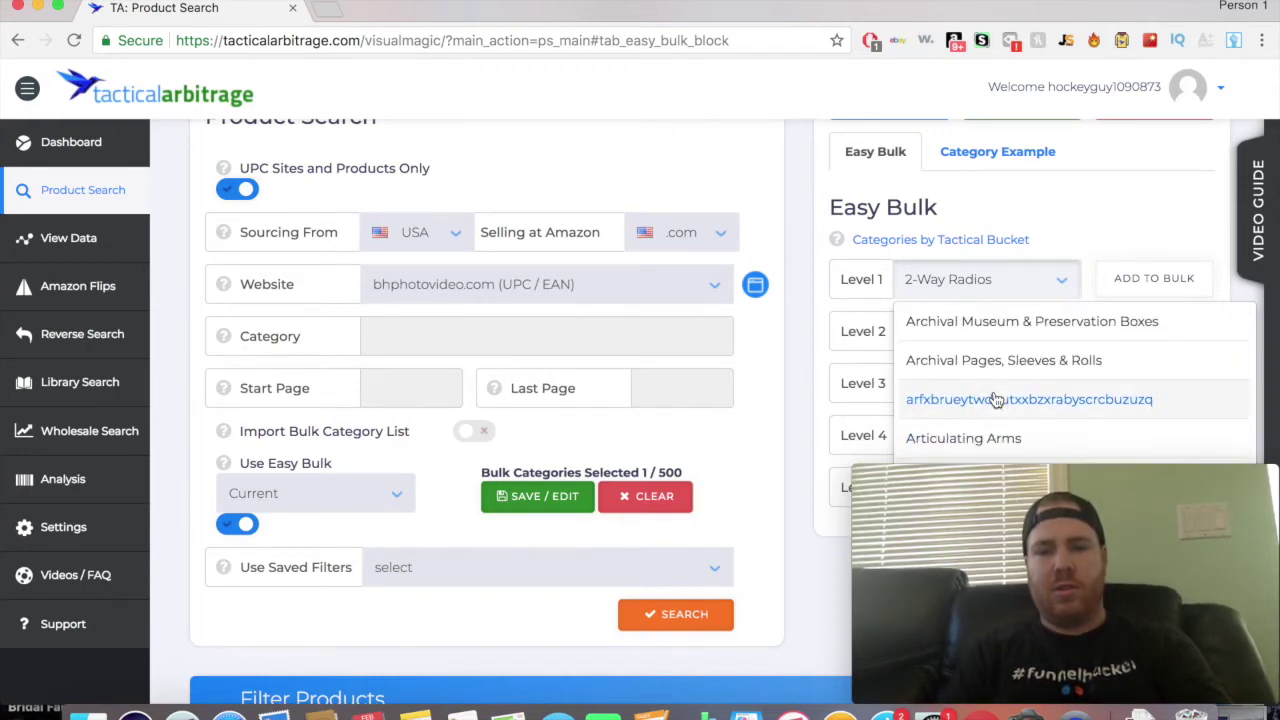
scroll(996, 400, "down", 10)
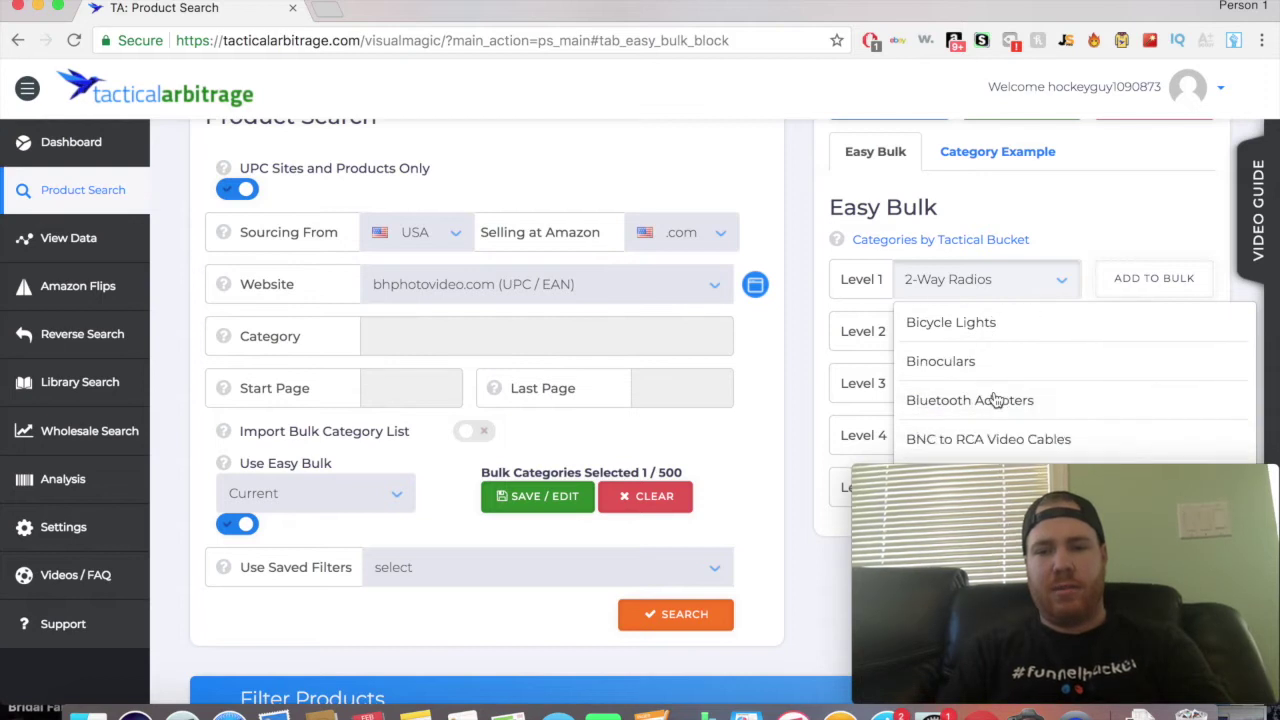
scroll(996, 400, "down", 3)
scroll(996, 400, "down", 3)
scroll(997, 400, "up", 1)
scroll(1000, 390, "down", 2)
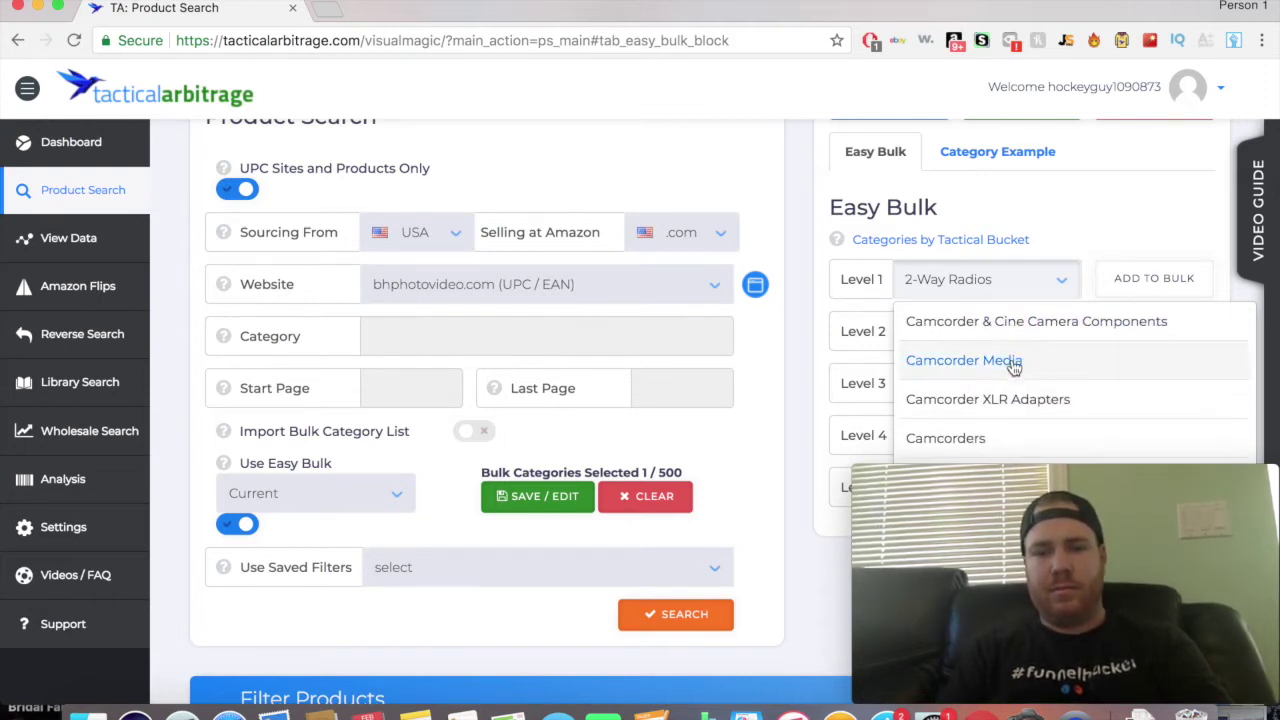
scroll(1006, 388, "down", 1)
left_click(1006, 388)
left_click(1125, 281)
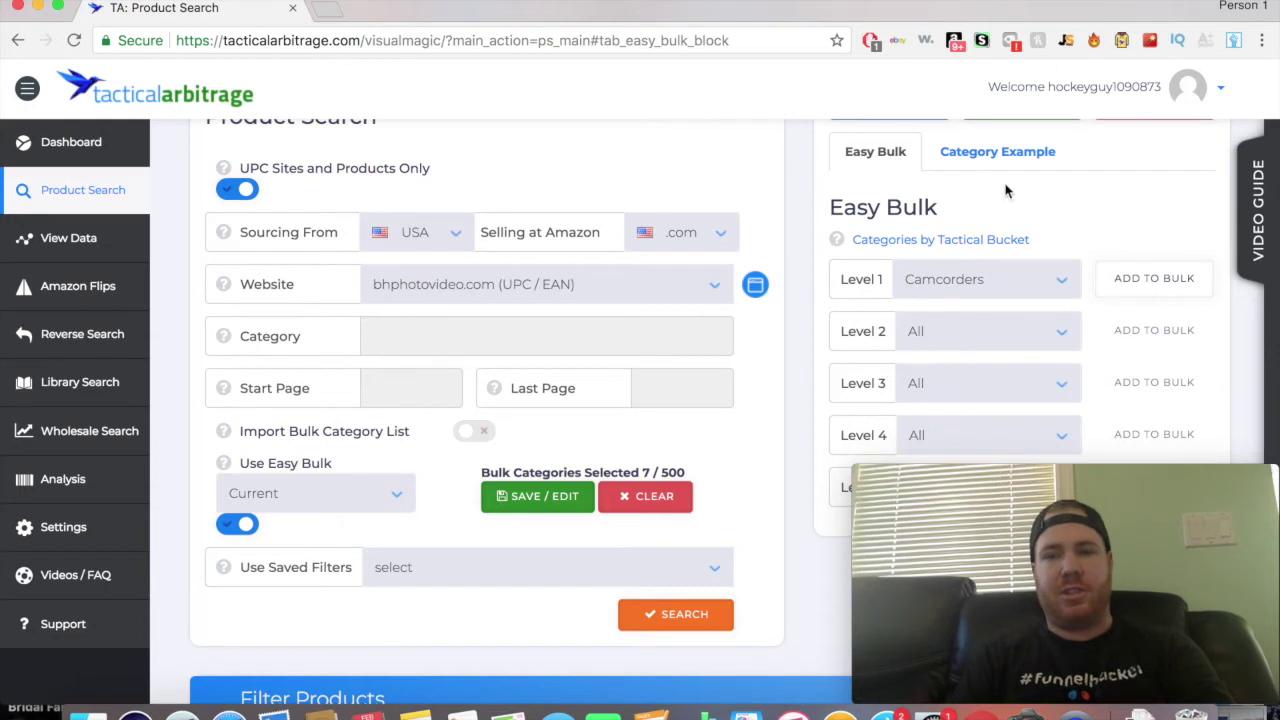
left_click(987, 278)
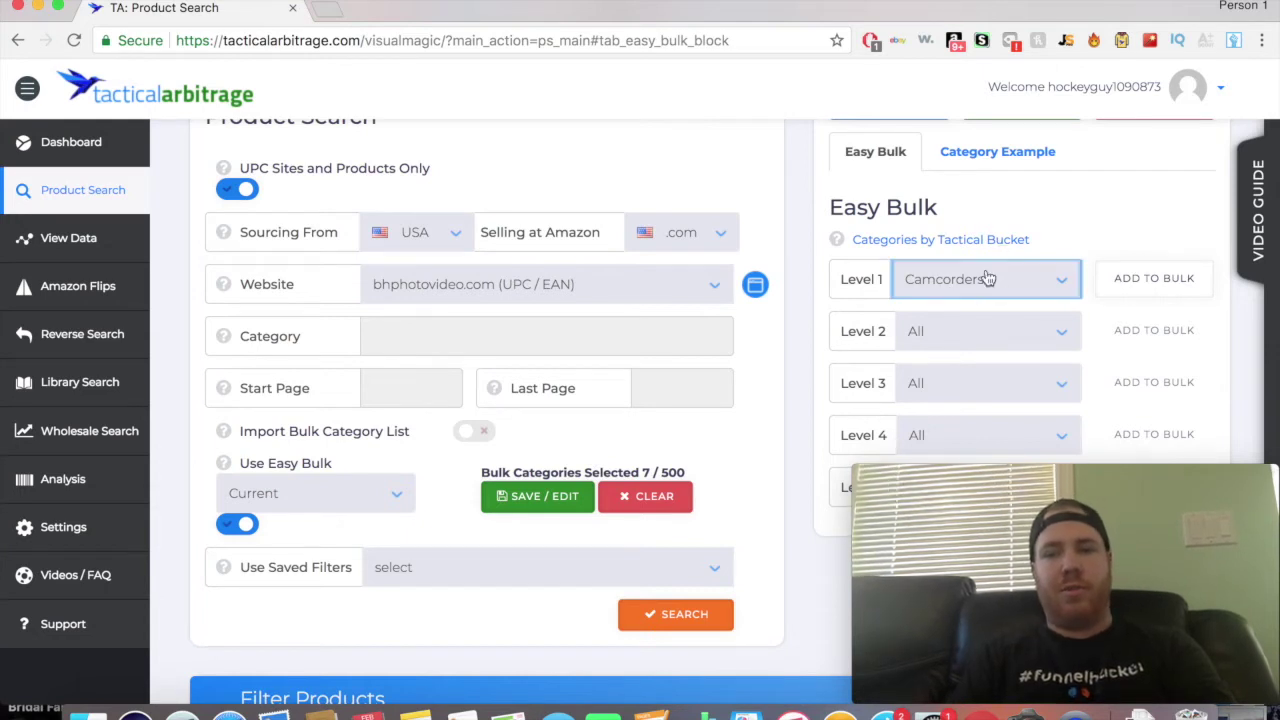
scroll(990, 388, "down", 5)
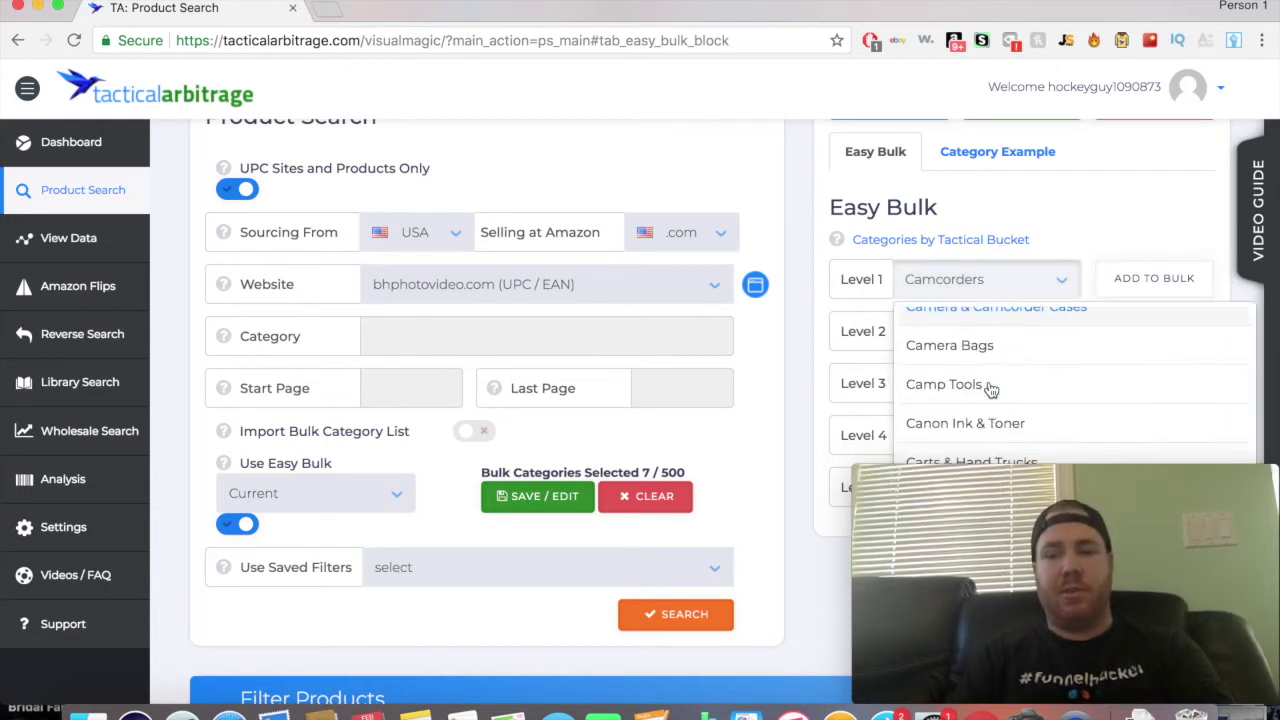
scroll(990, 388, "down", 2)
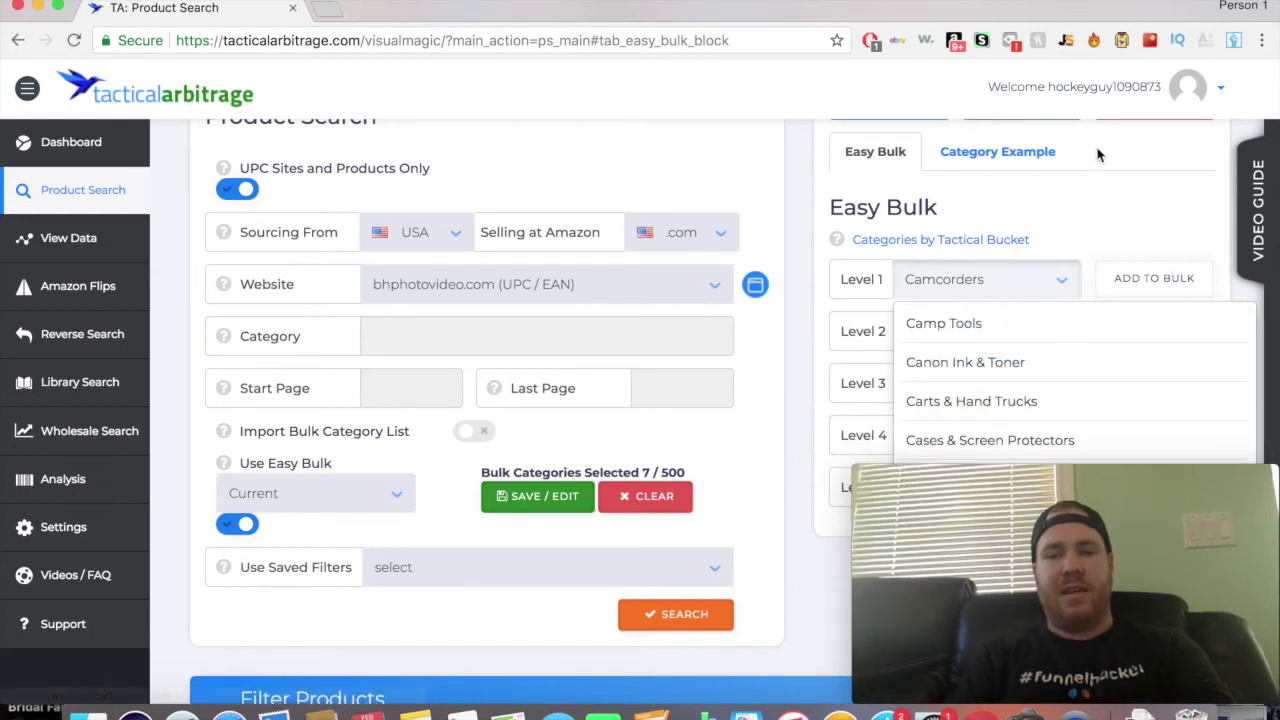
left_click(1122, 168)
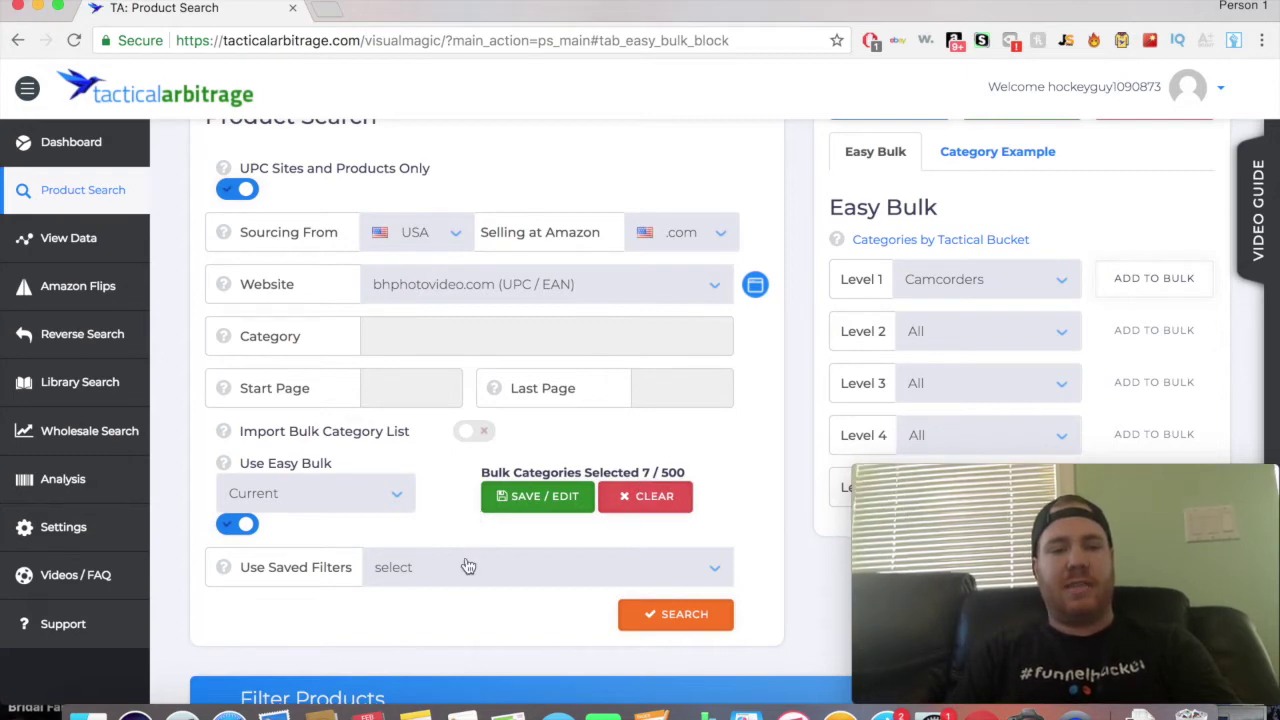
- Expand the Source Price Adjustments filters and examine the store price reduction and state sales tax fields
scroll(490, 638, "down", 3)
scroll(490, 638, "down", 4)
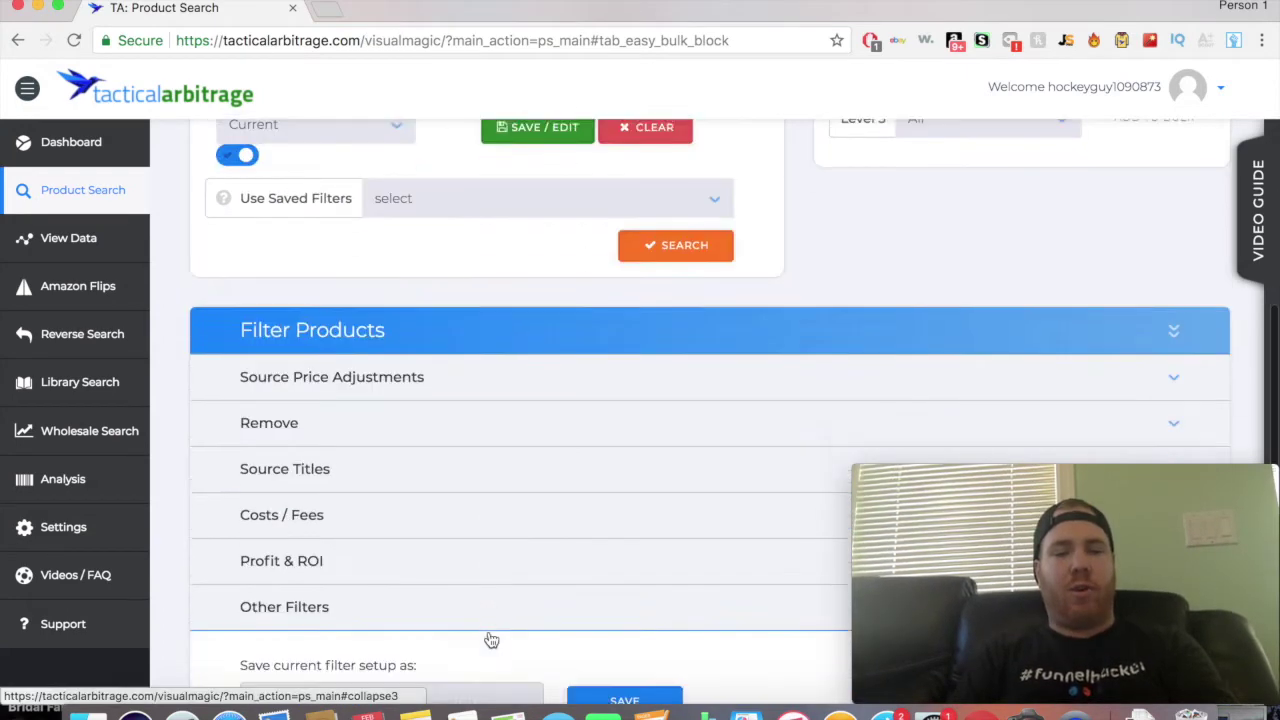
left_click(441, 318)
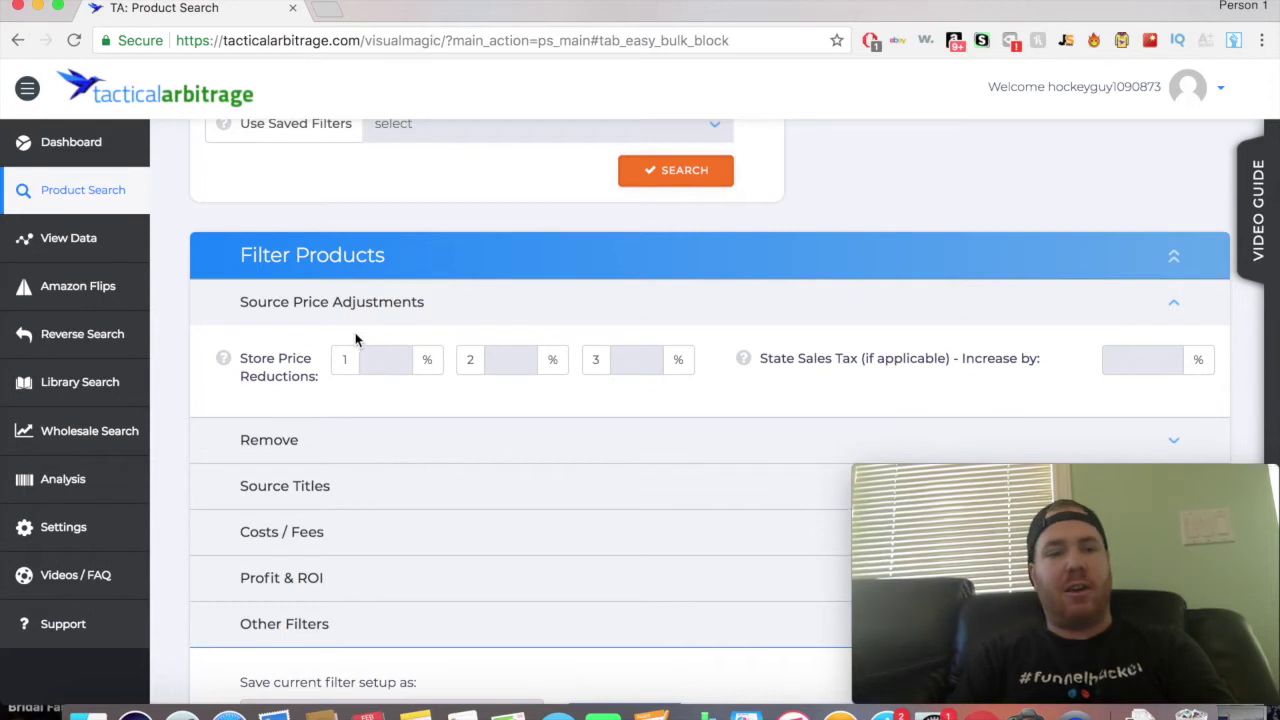
left_click(380, 355)
type("10")
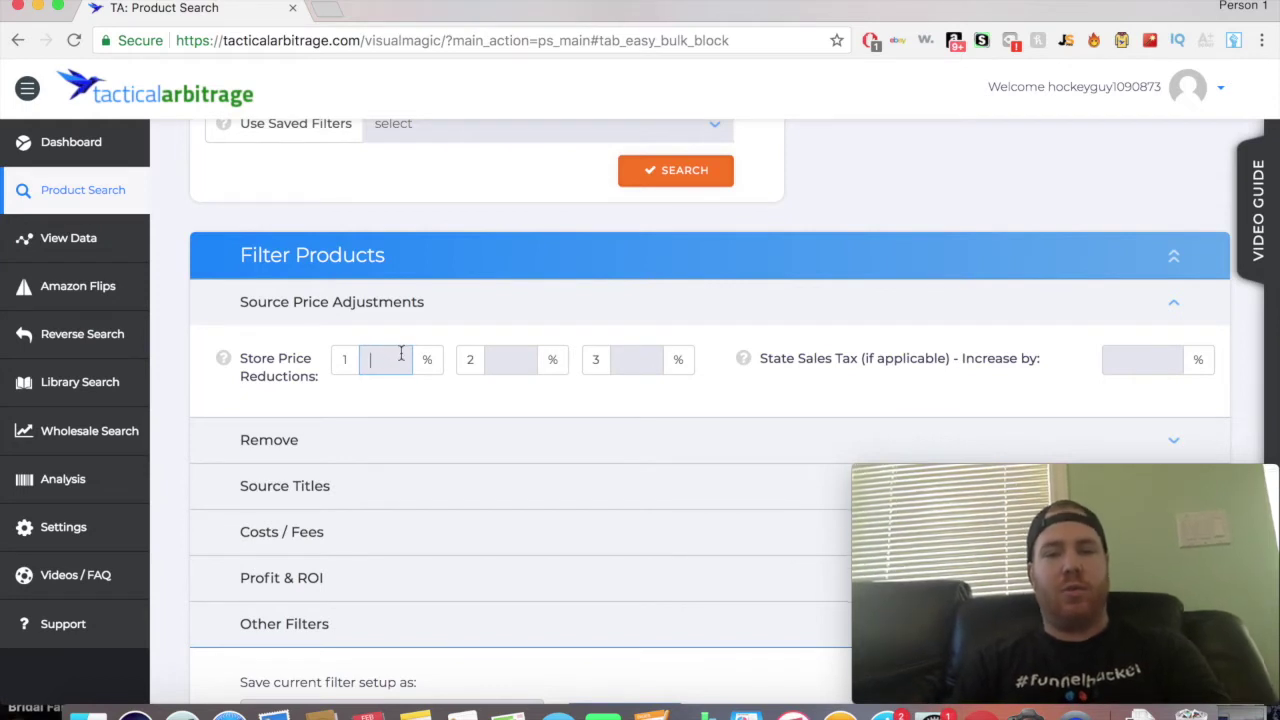
left_click(1121, 359)
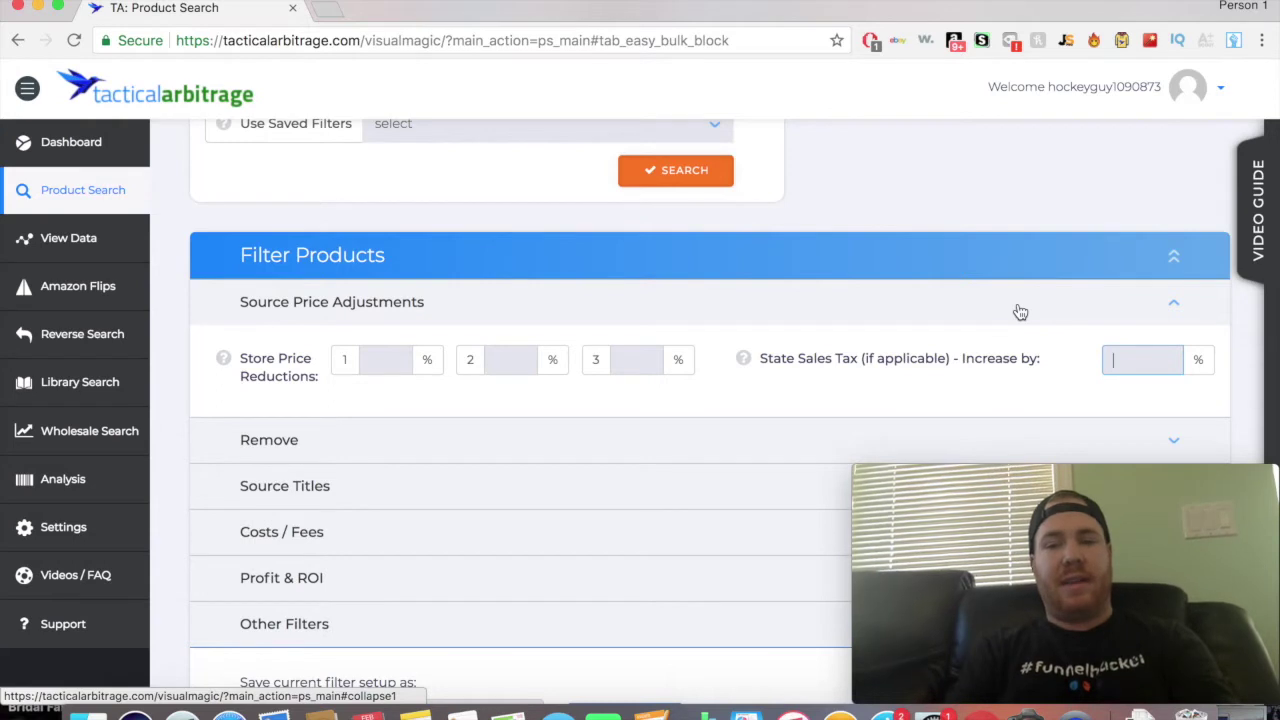
- Expand the Remove filters and set products with current ranks over 500,000 to be excluded
type("5")
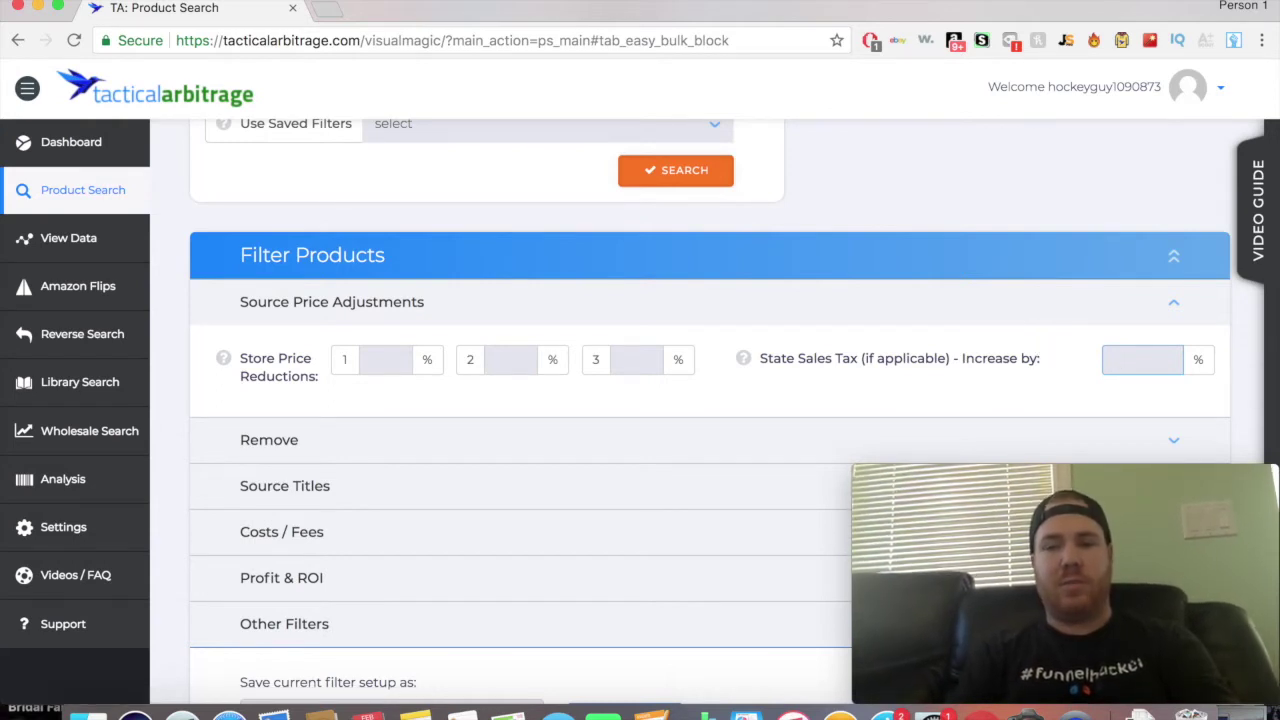
left_click(520, 443)
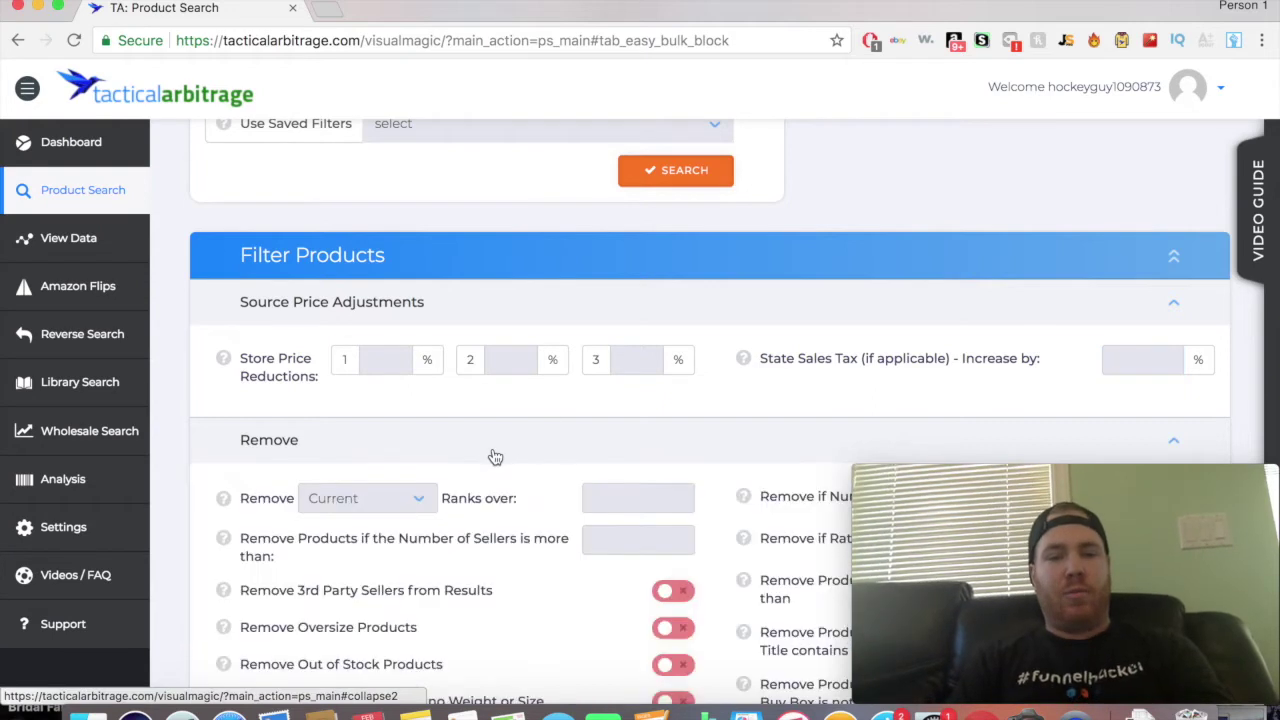
scroll(495, 457, "down", 5)
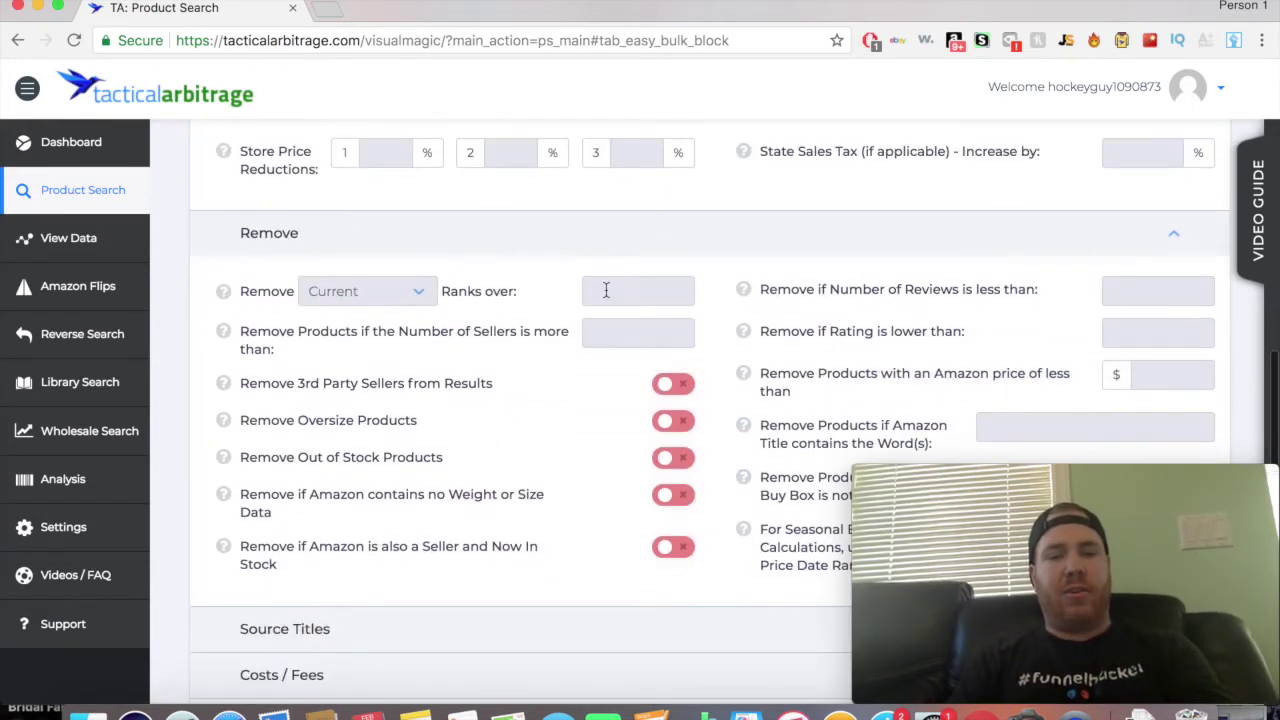
left_click(605, 290)
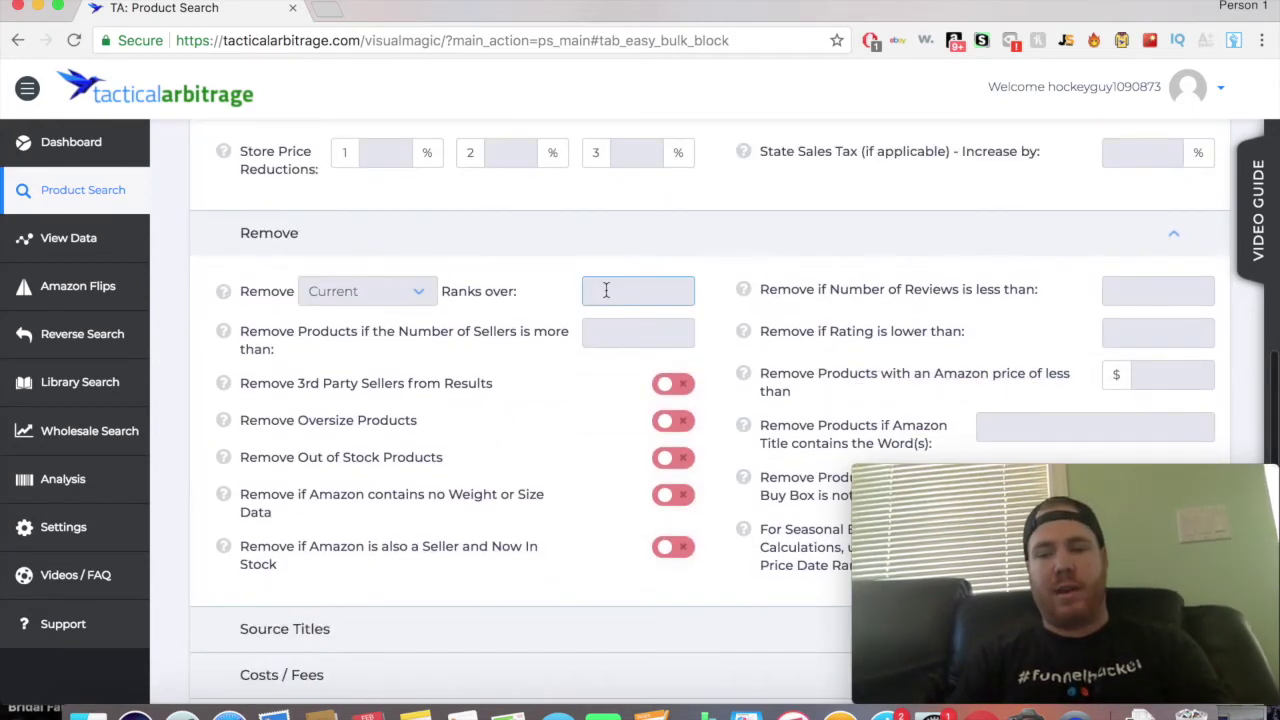
type("500")
left_click(618, 318)
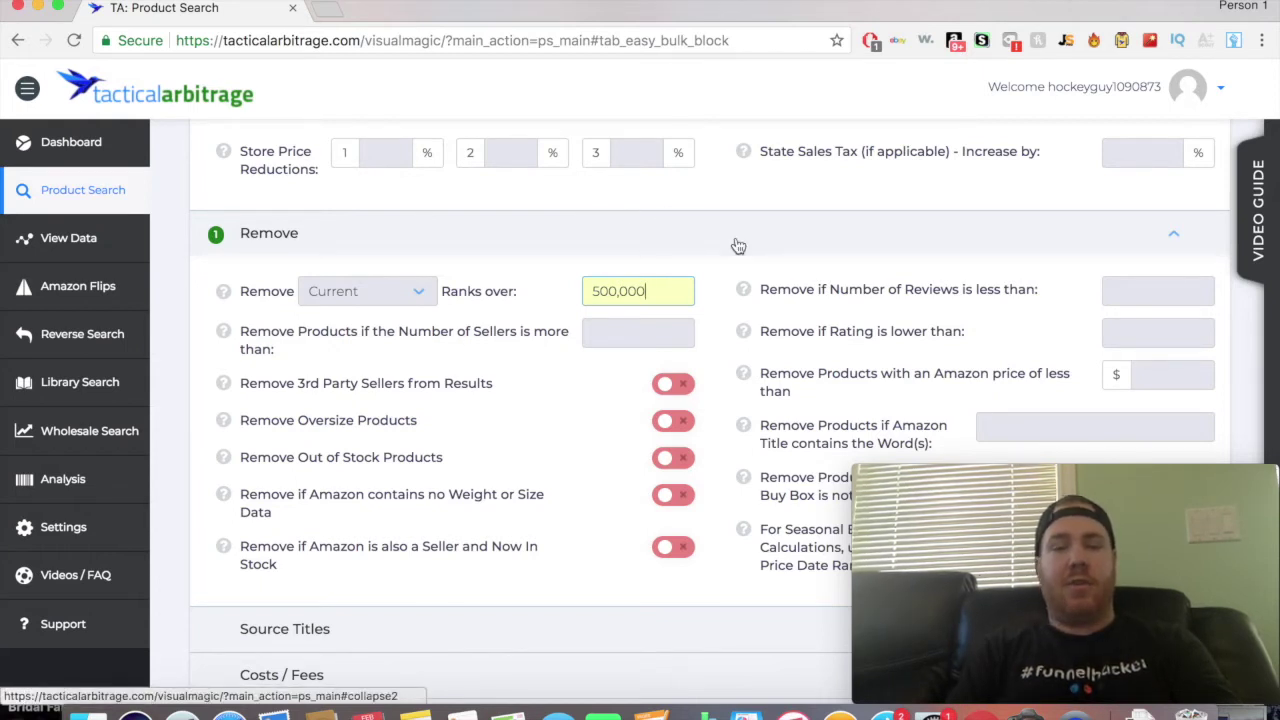
- Enable removal of oversize products, out of stock products, and products where Amazon is also a seller and now in stock
scroll(788, 222, "down", 3)
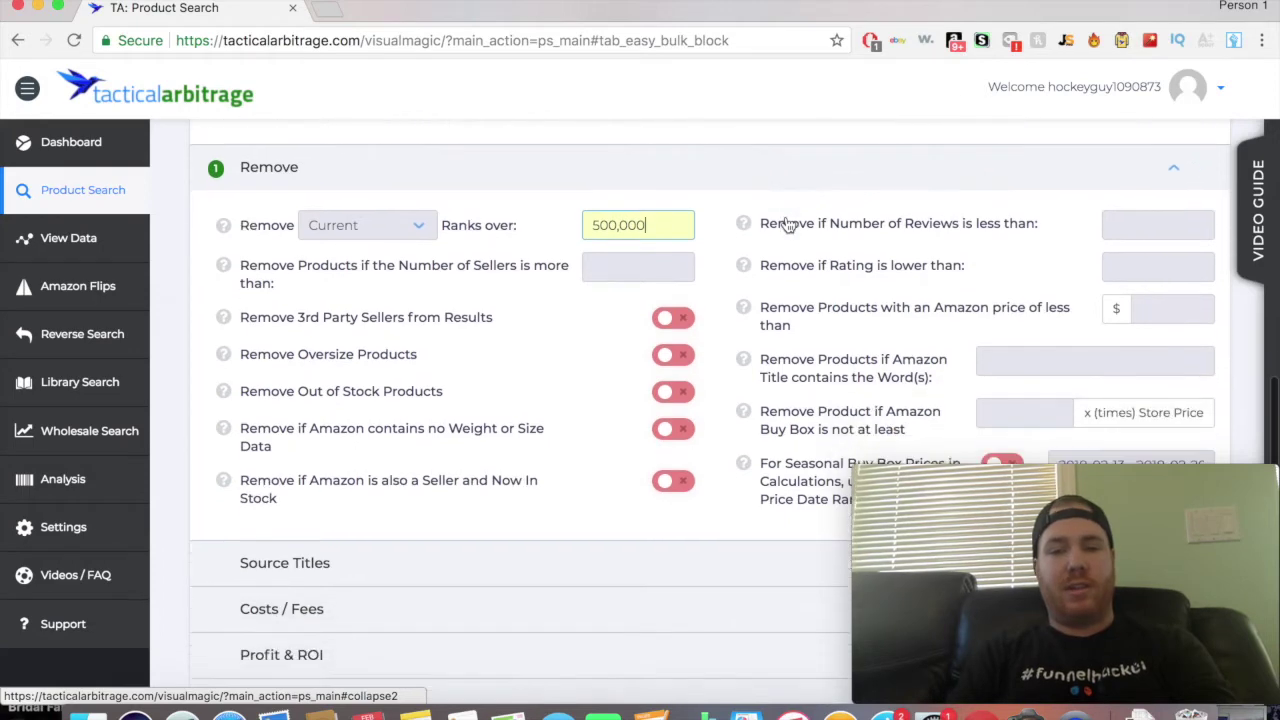
scroll(768, 358, "up", 2)
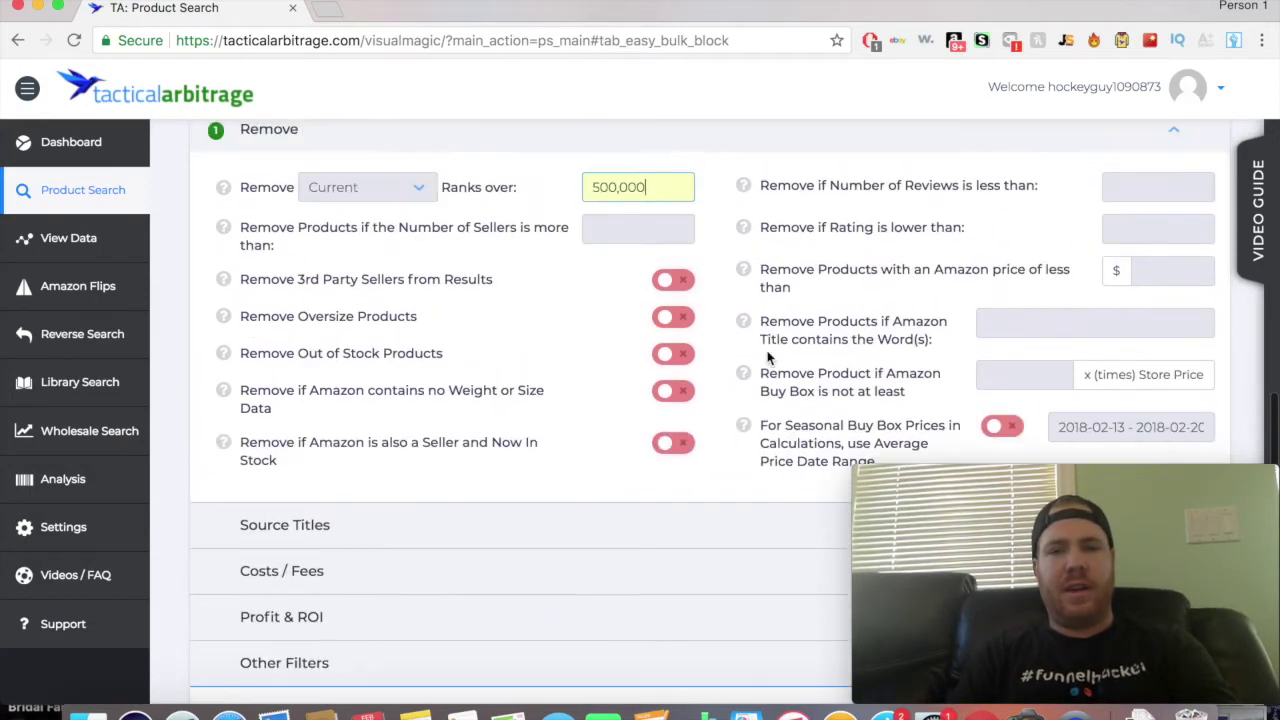
left_click(682, 323)
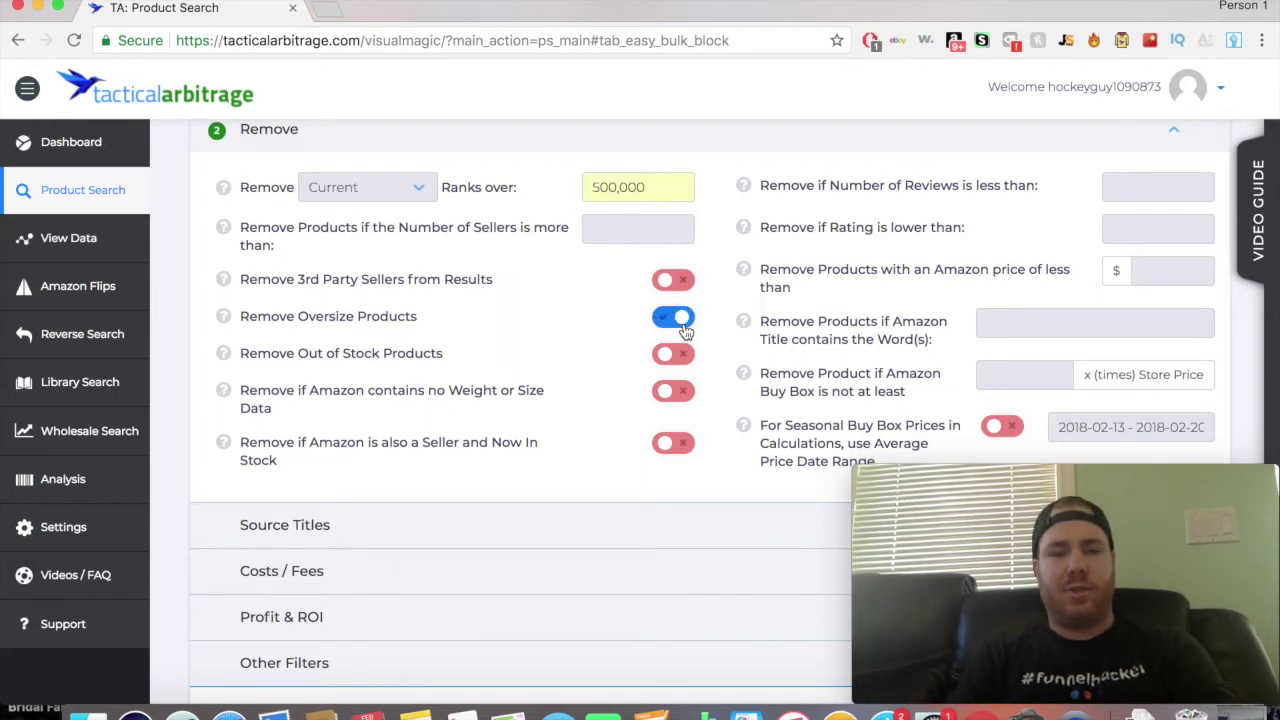
left_click(680, 358)
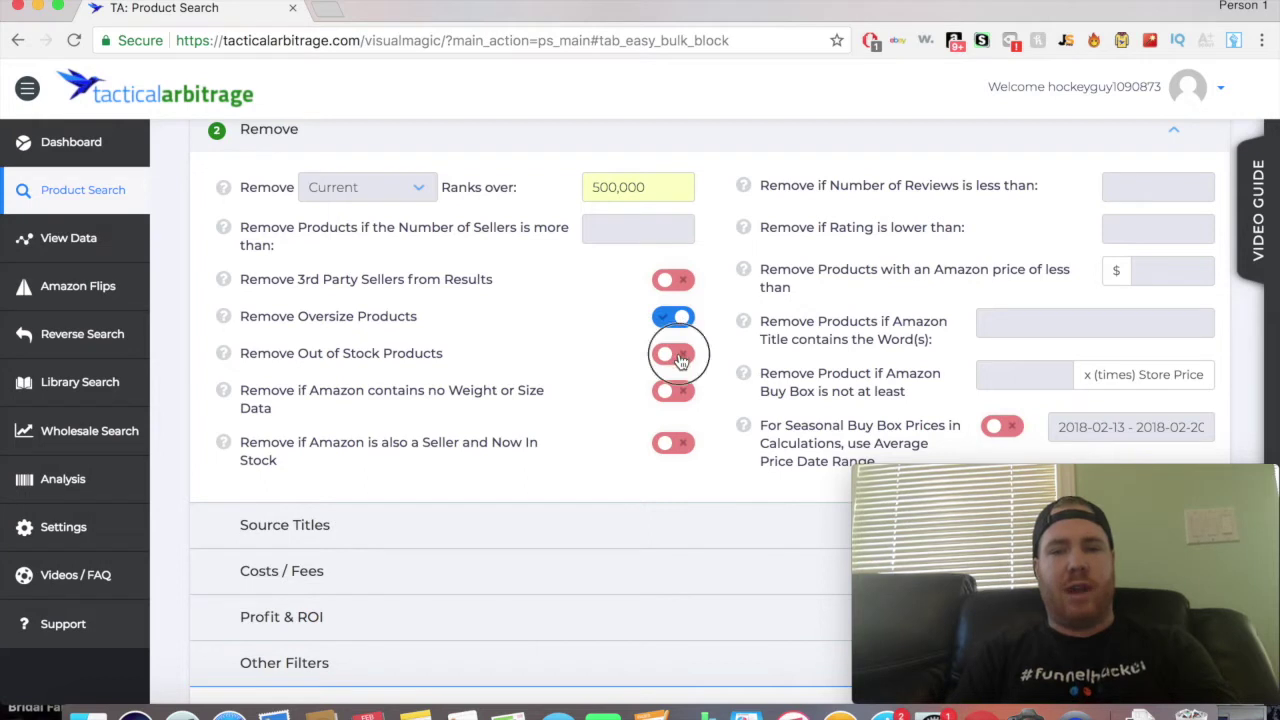
left_click(670, 444)
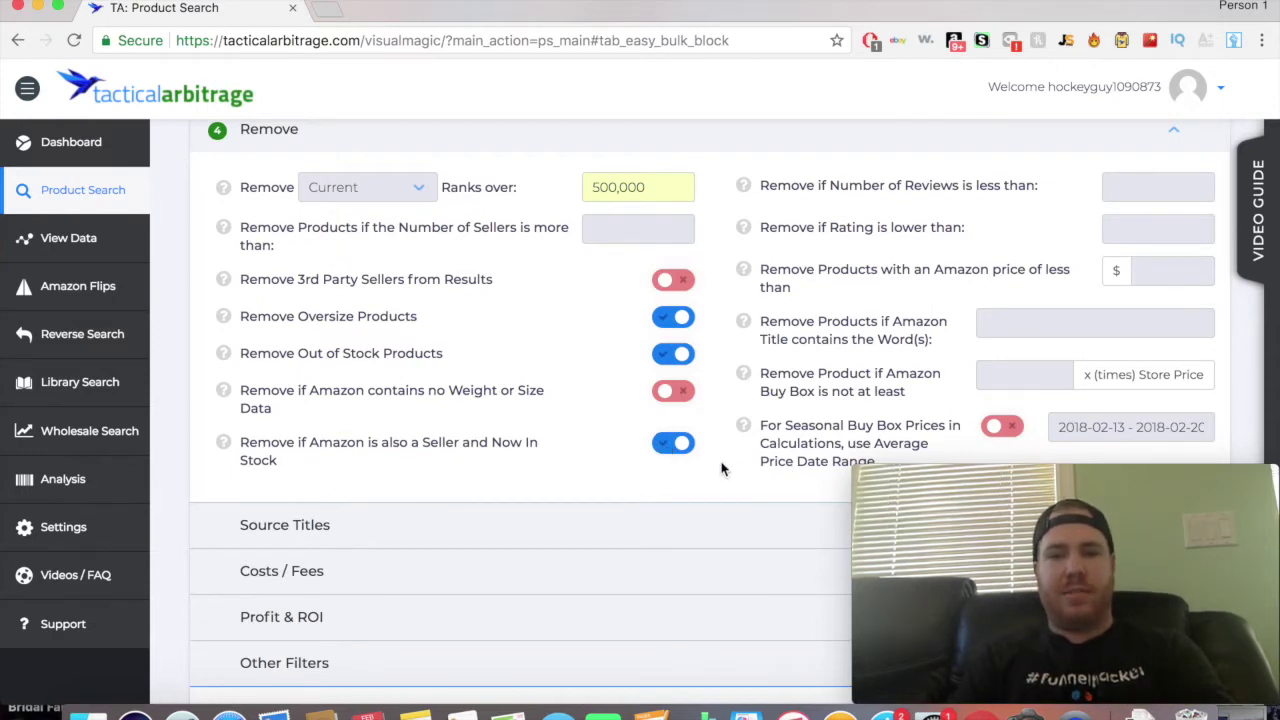
- Expand the Source Titles filters, try "canon" as the word to remove before searching, and clear it again
scroll(723, 466, "down", 3)
left_click(502, 402)
scroll(502, 402, "down", 2)
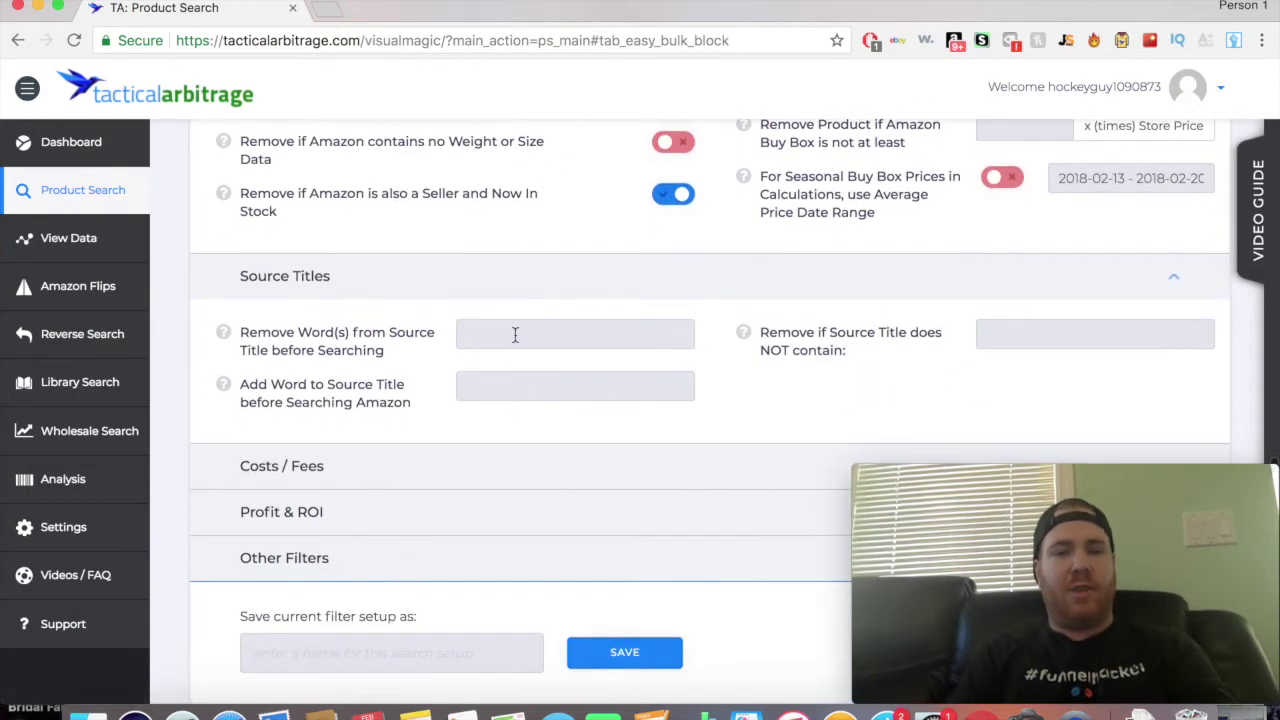
left_click(514, 336)
type("canon")
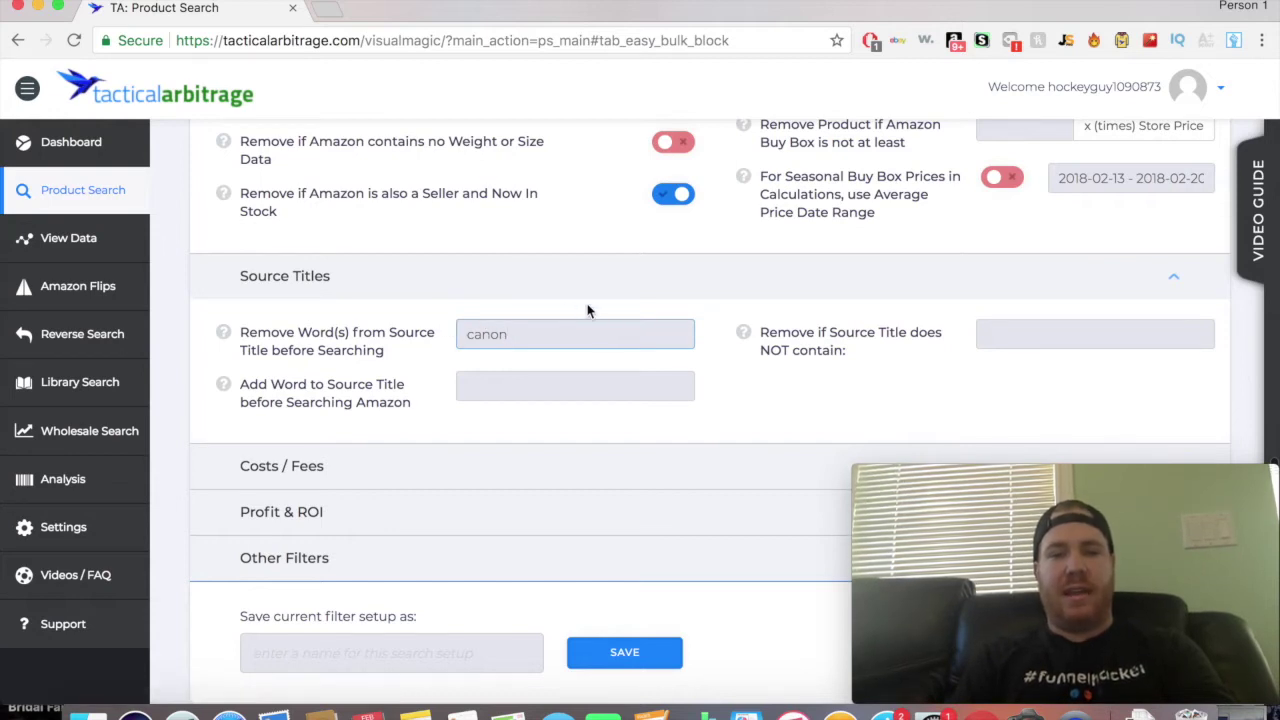
double_click(570, 329)
key("BackSpace")
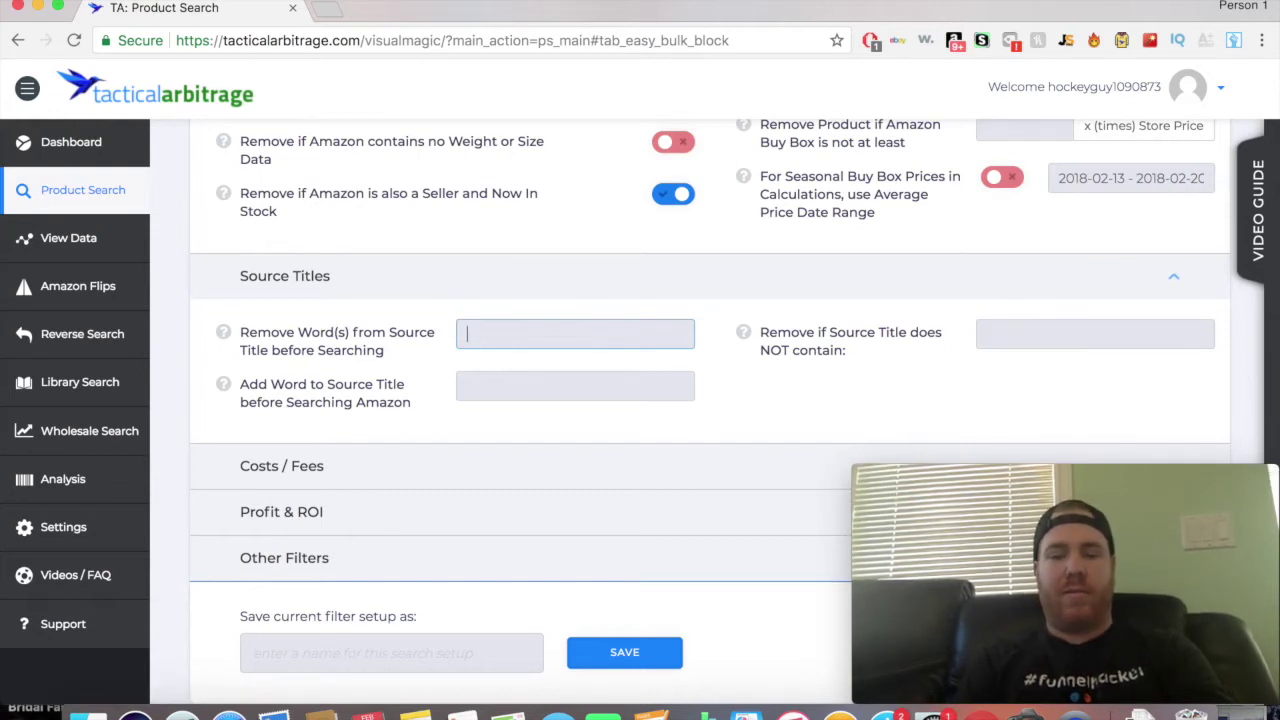
- In Costs / Fees, set standard prep, oversize prep and bundle costs to $.01 each and shipping per lb to $.60
scroll(551, 431, "down", 1)
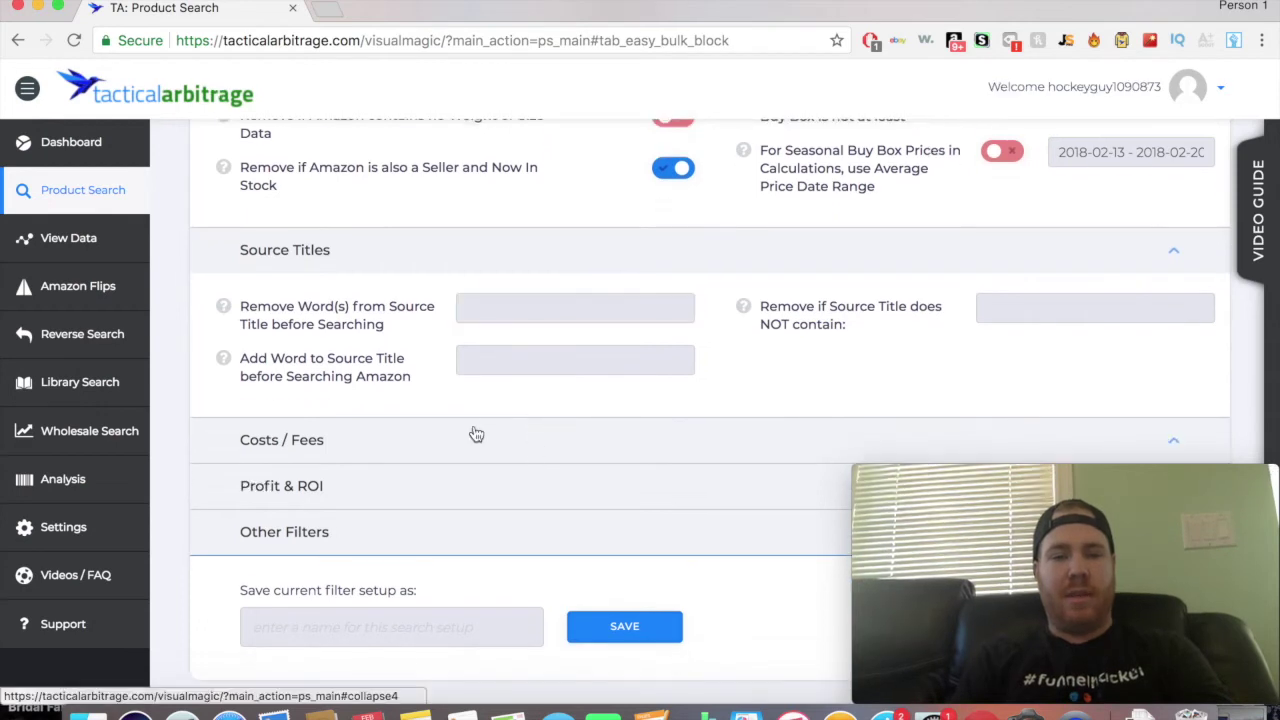
left_click(474, 436)
left_click(639, 371)
left_click(640, 403)
left_click(640, 418)
left_click(651, 447)
left_click(1151, 374)
left_click(1151, 398)
left_click(1151, 414)
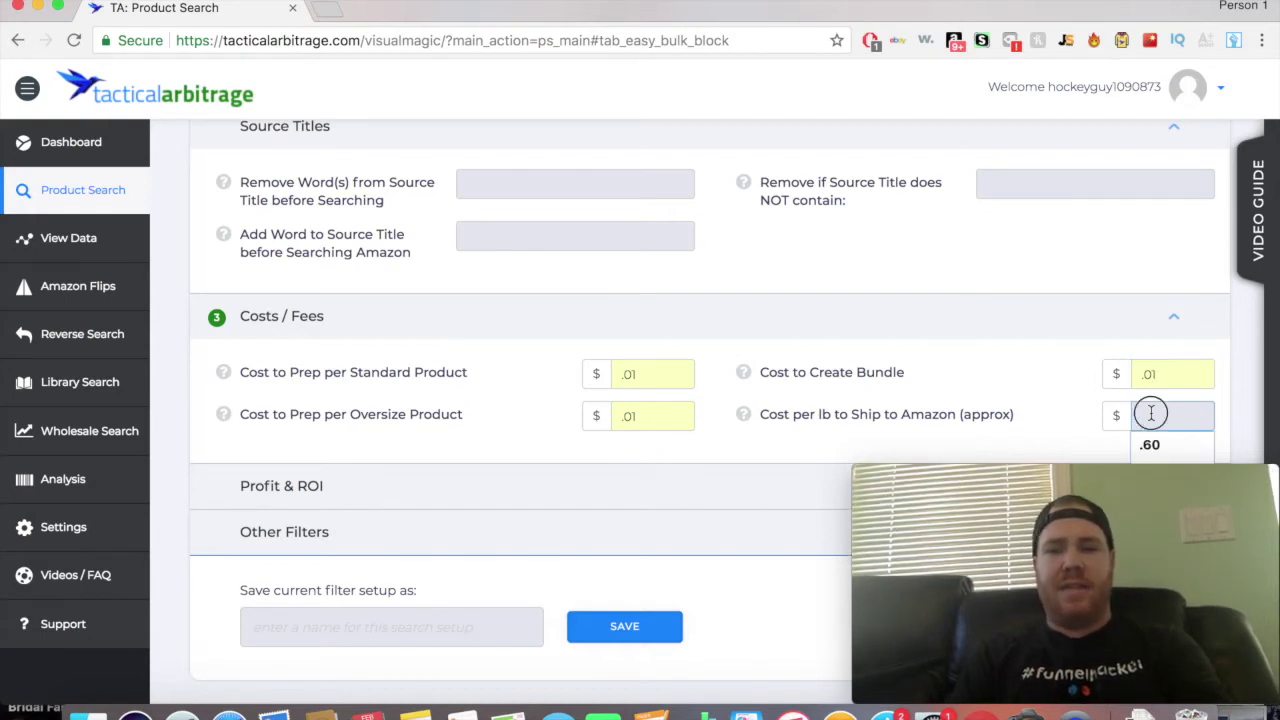
left_click(1151, 442)
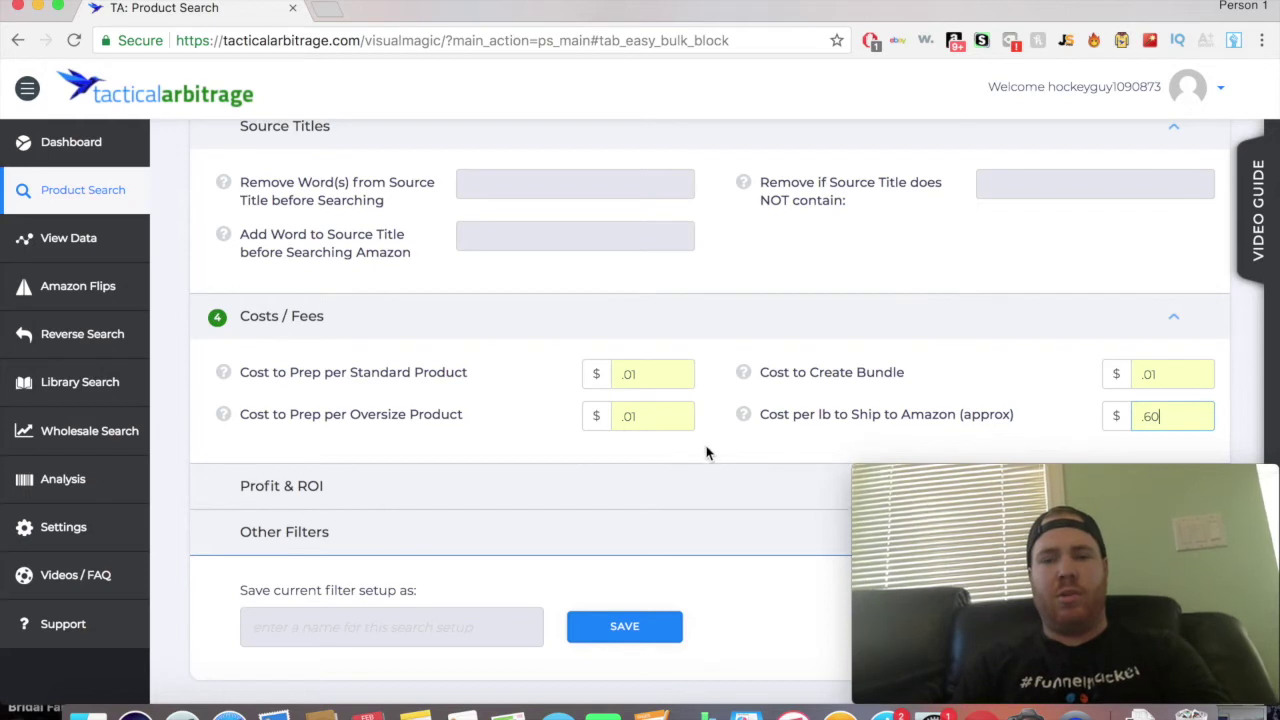
- Expand the Profit & ROI filters and keep only data with a gross profit of at least $5
scroll(722, 445, "down", 1)
scroll(722, 445, "up", 1)
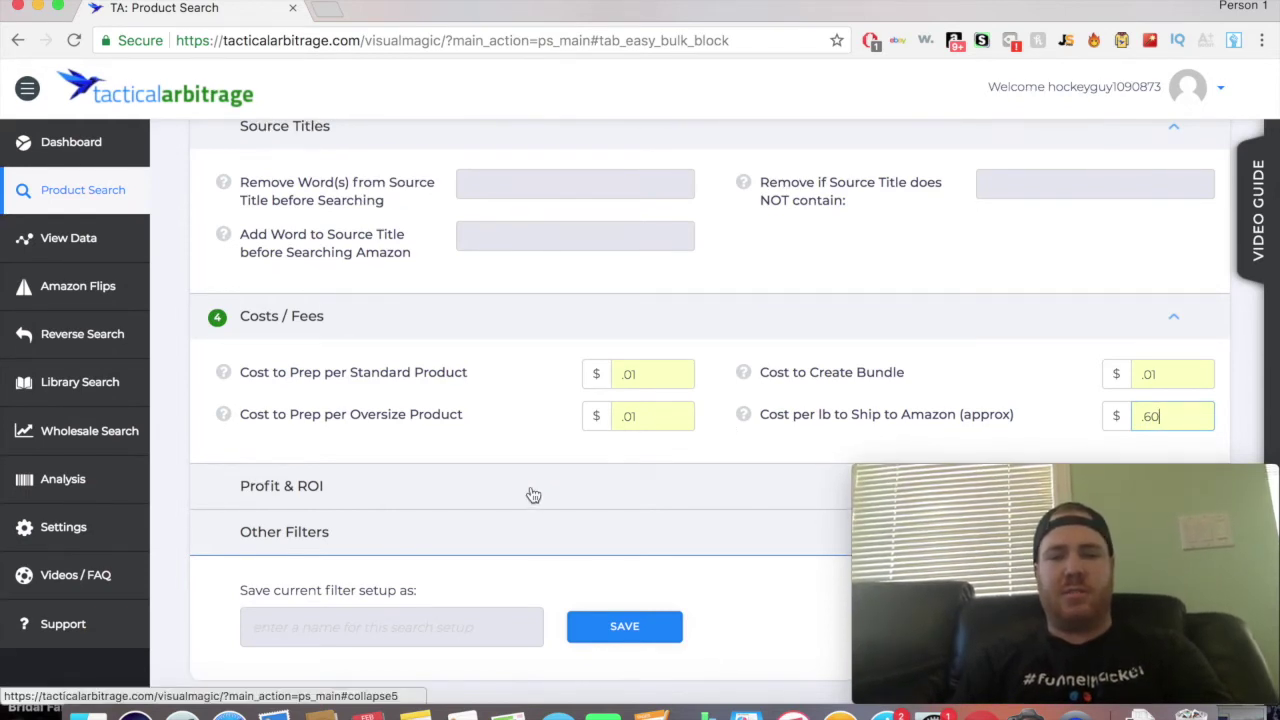
left_click(533, 495)
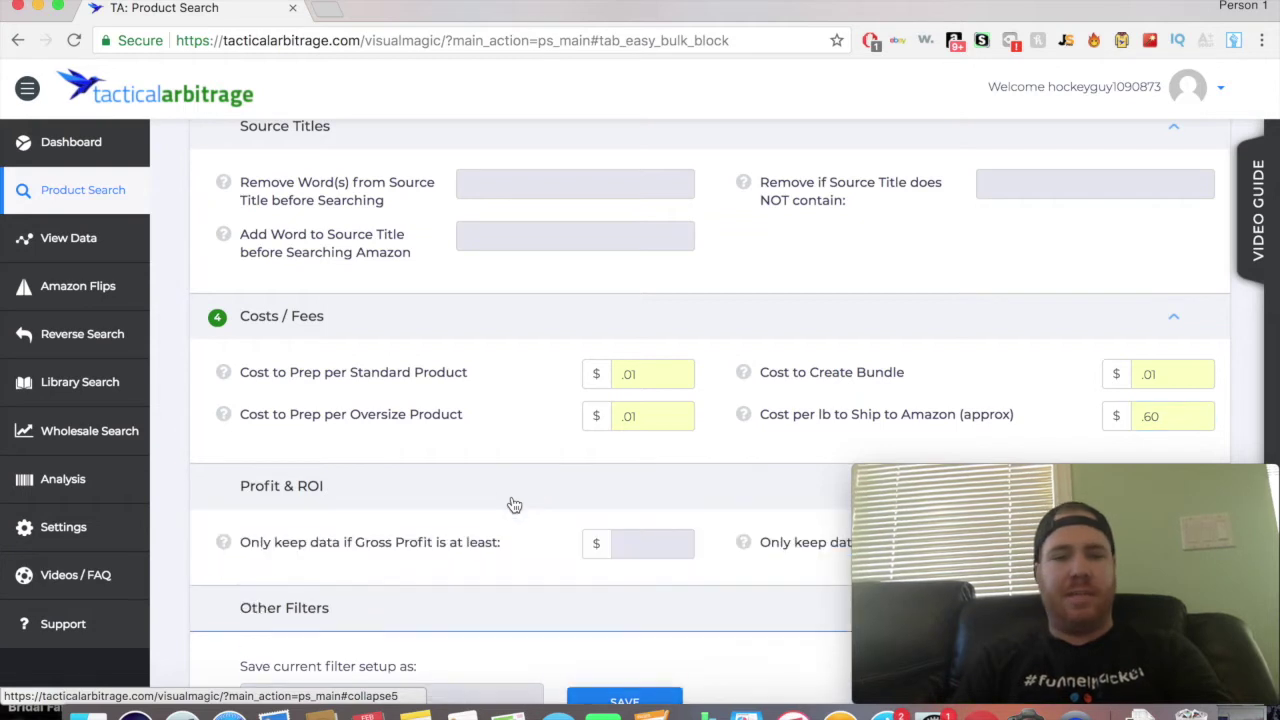
scroll(511, 506, "down", 2)
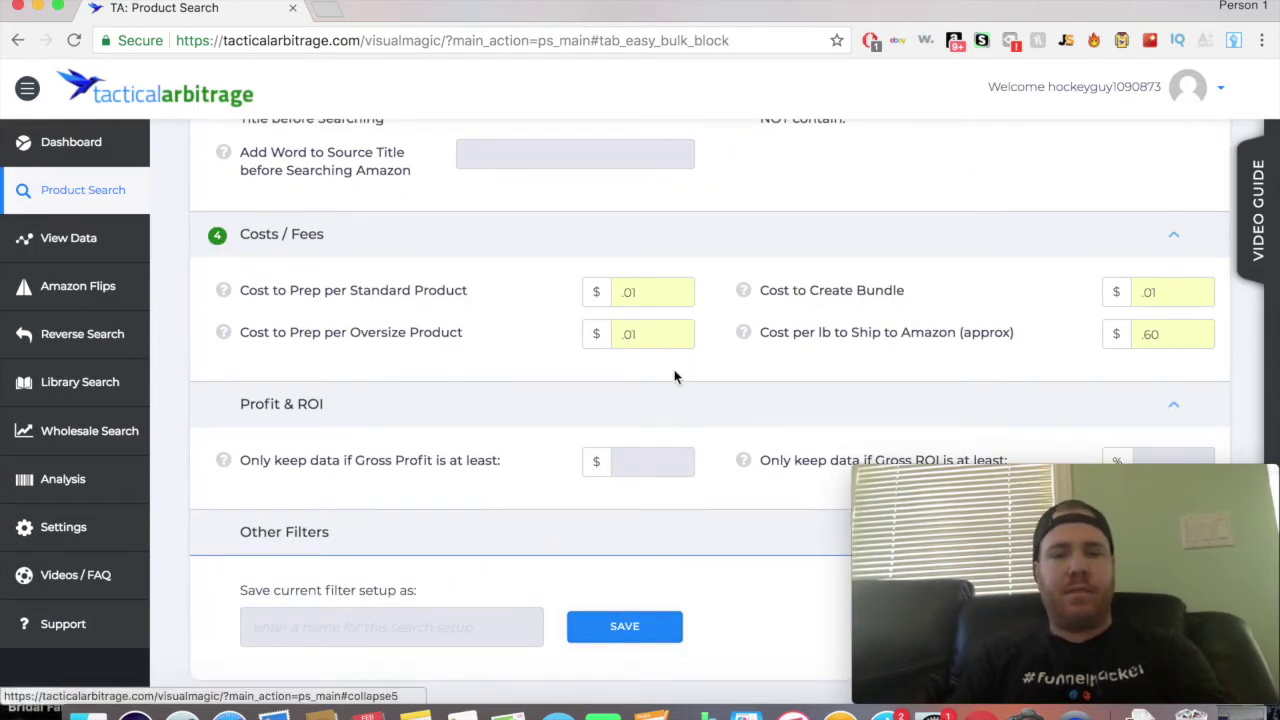
left_click(655, 459)
type("5")
left_click(677, 443)
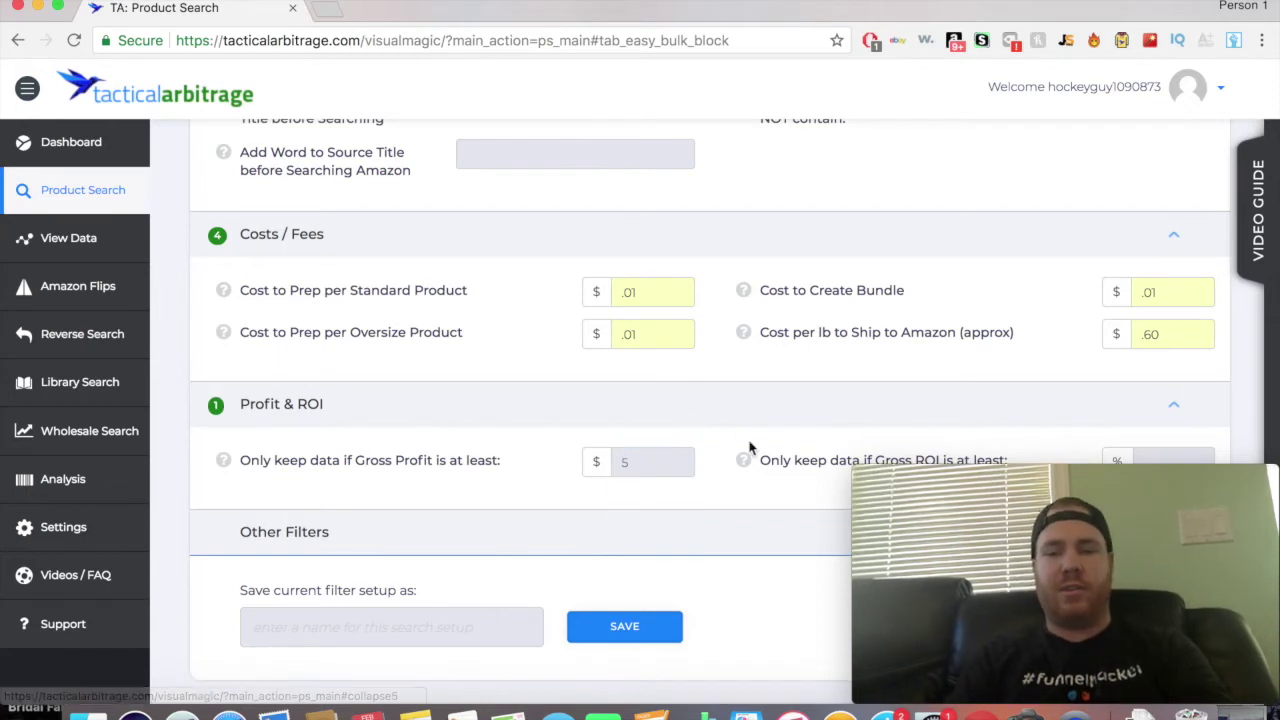
- Expand Other Filters and review the no-match, out of stock and reverse search result options
left_click(674, 543)
scroll(563, 523, "down", 2)
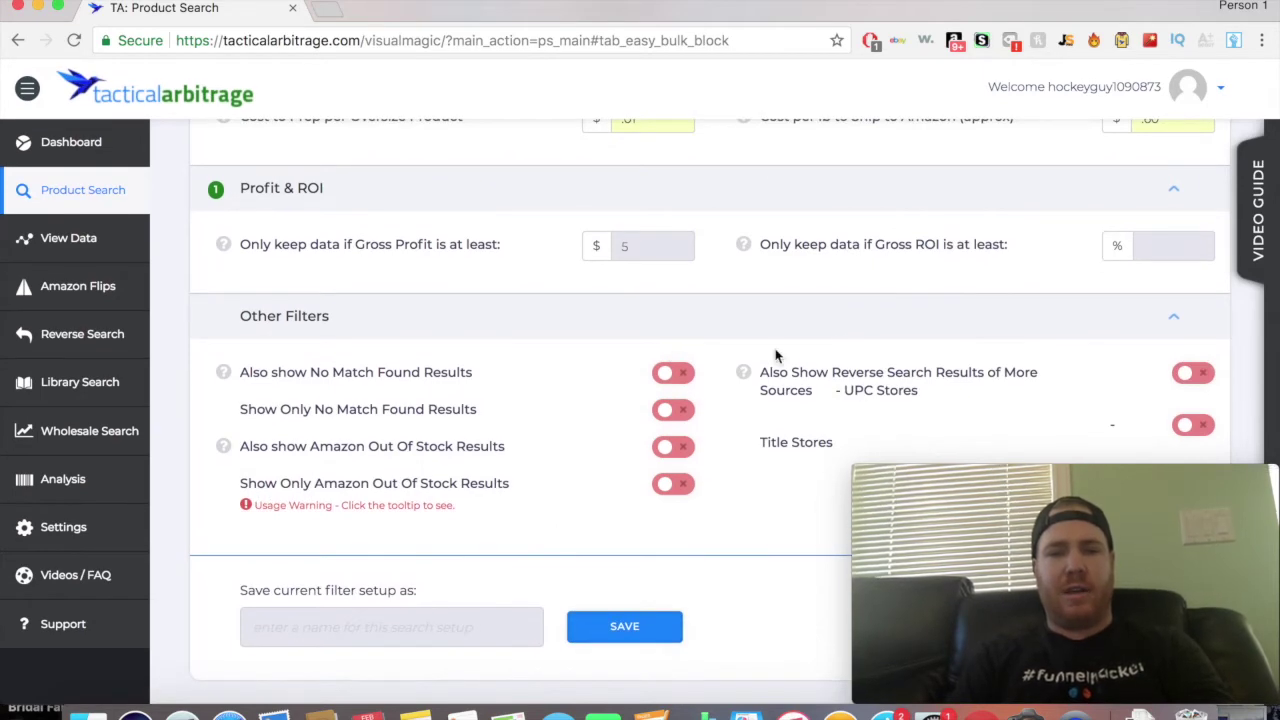
scroll(800, 336, "up", 2)
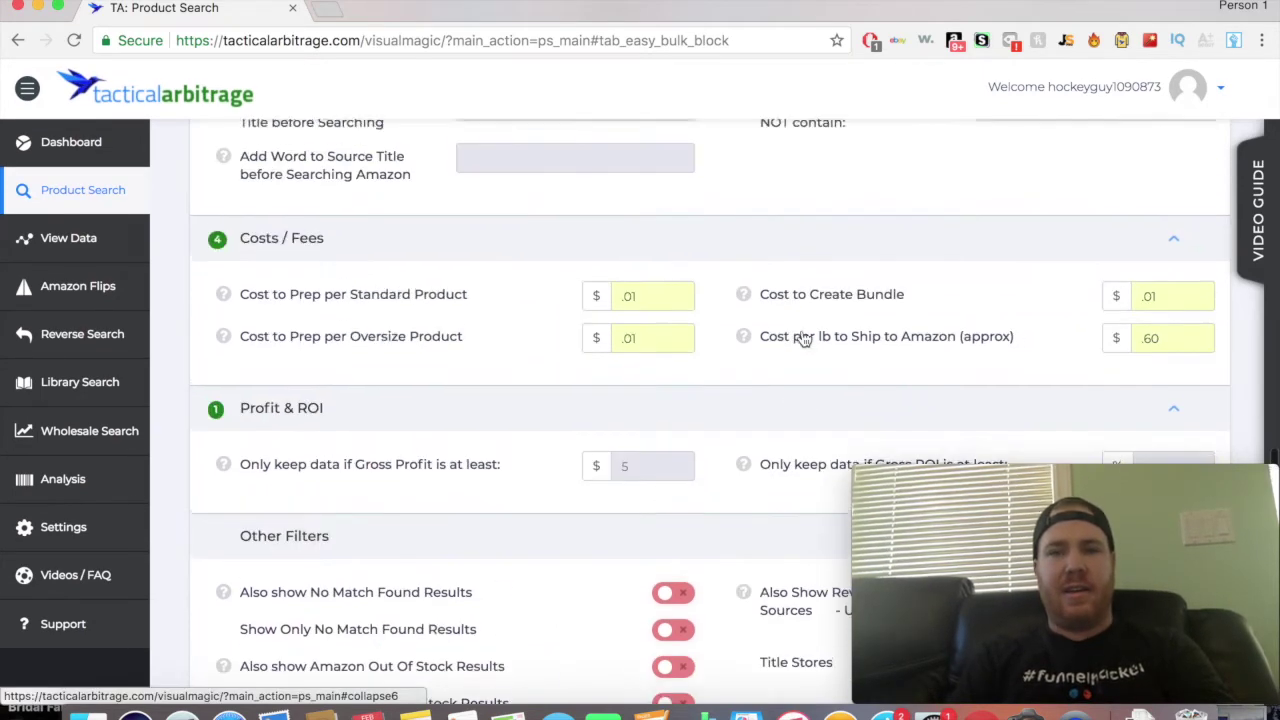
scroll(790, 345, "down", 2)
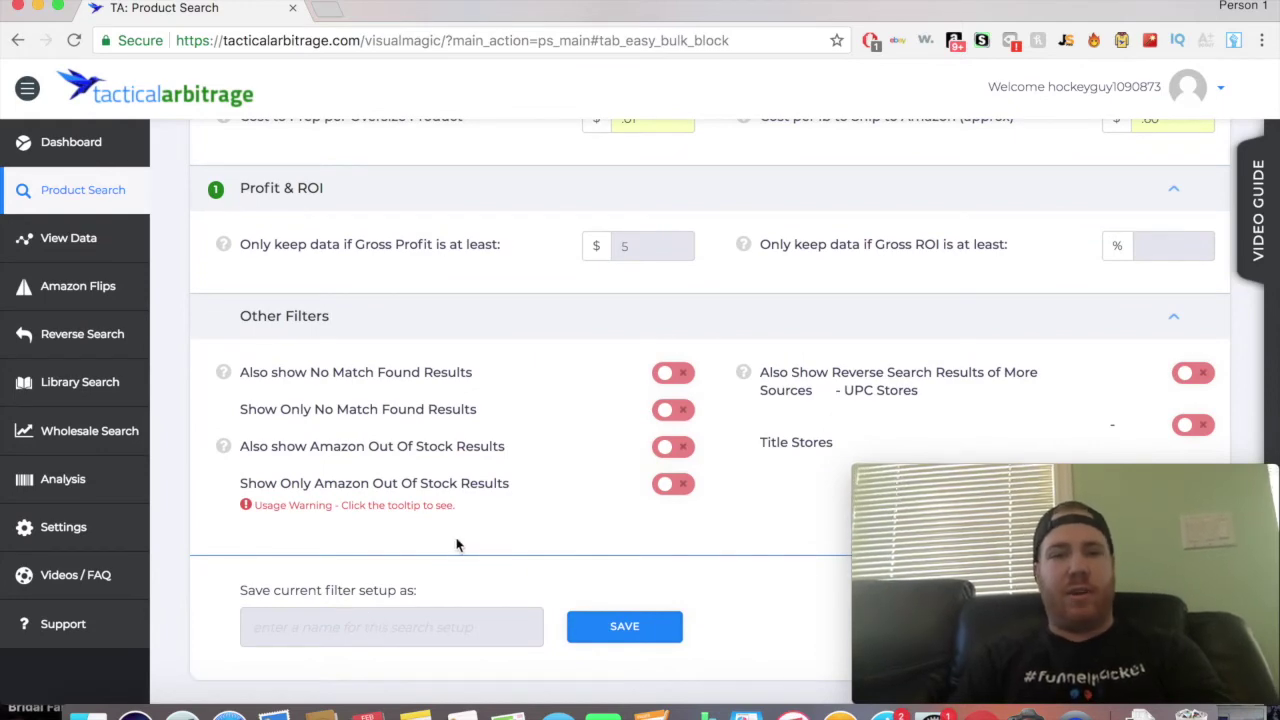
- Start the bhphotovideo.com product search and check its progress details
scroll(545, 497, "up", 4)
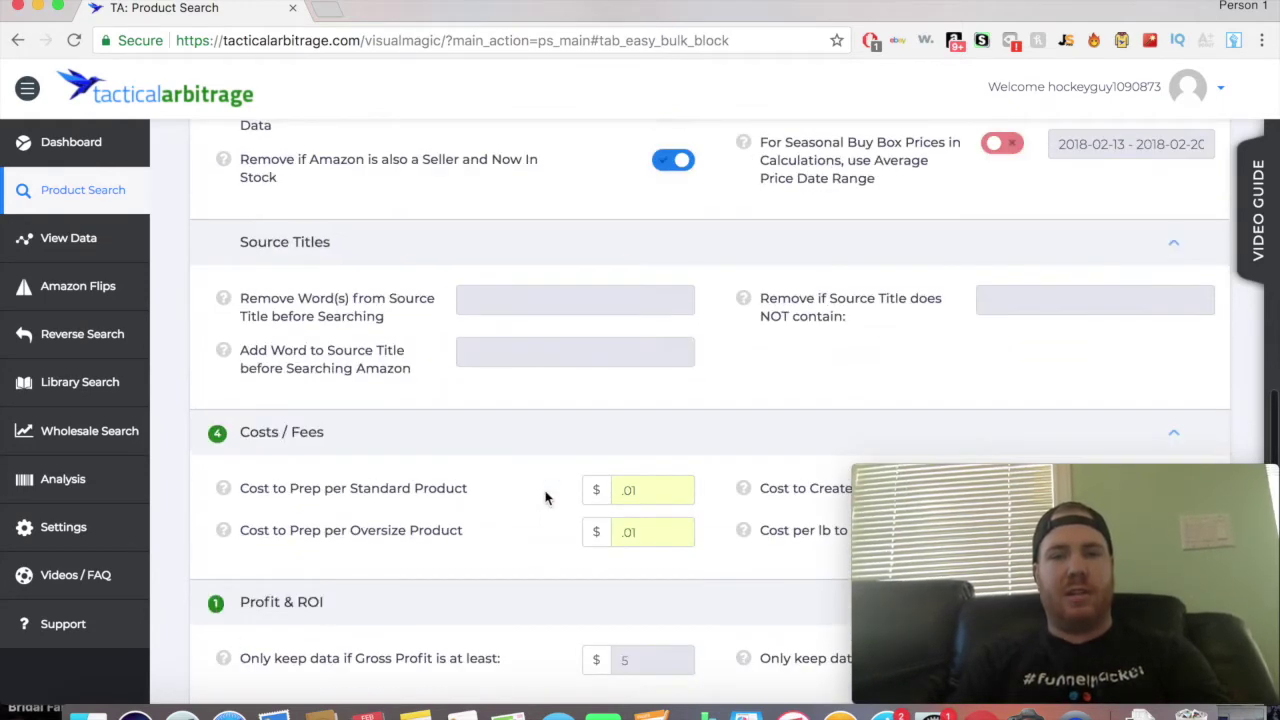
scroll(545, 497, "up", 9)
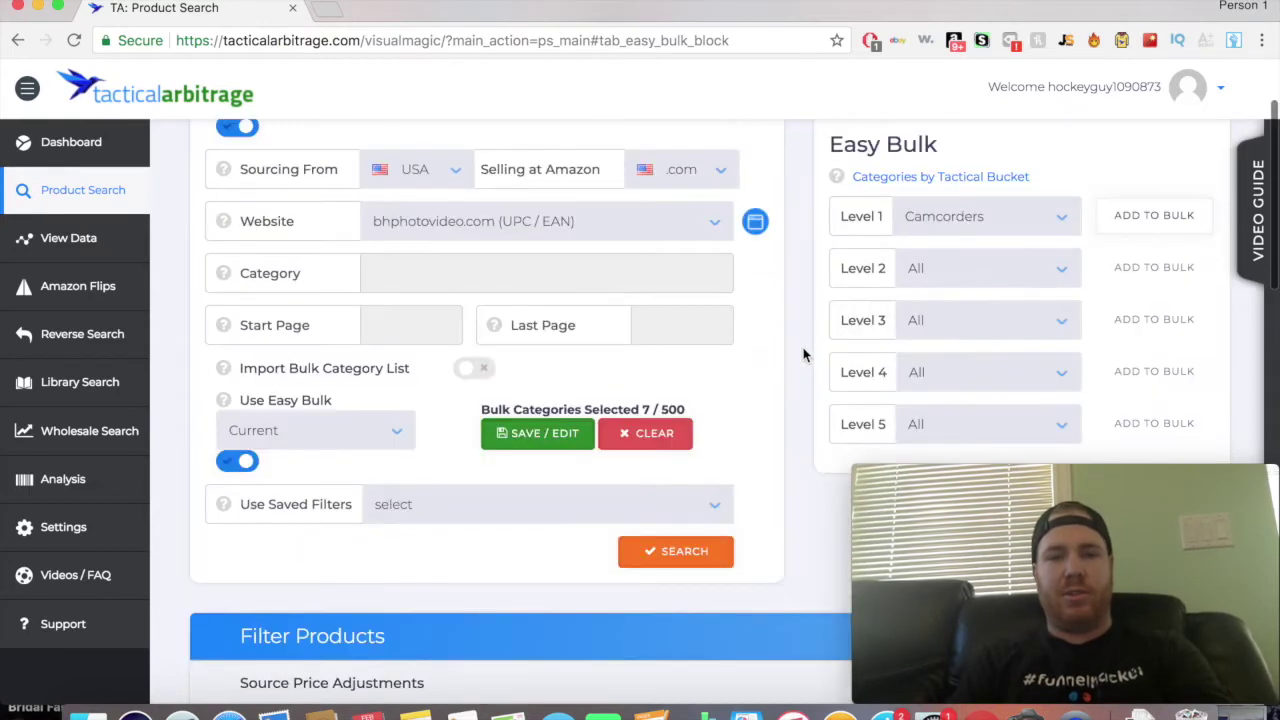
left_click(686, 556)
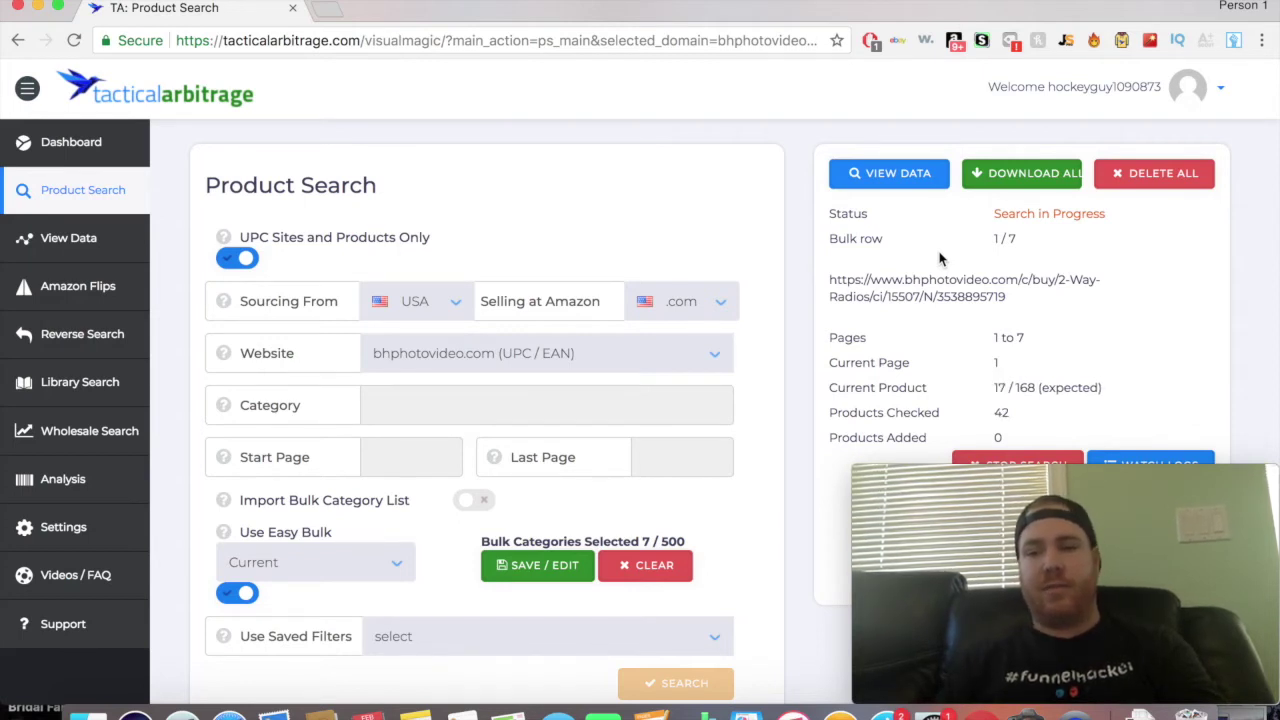
scroll(1117, 392, "down", 1)
scroll(1117, 392, "down", 3)
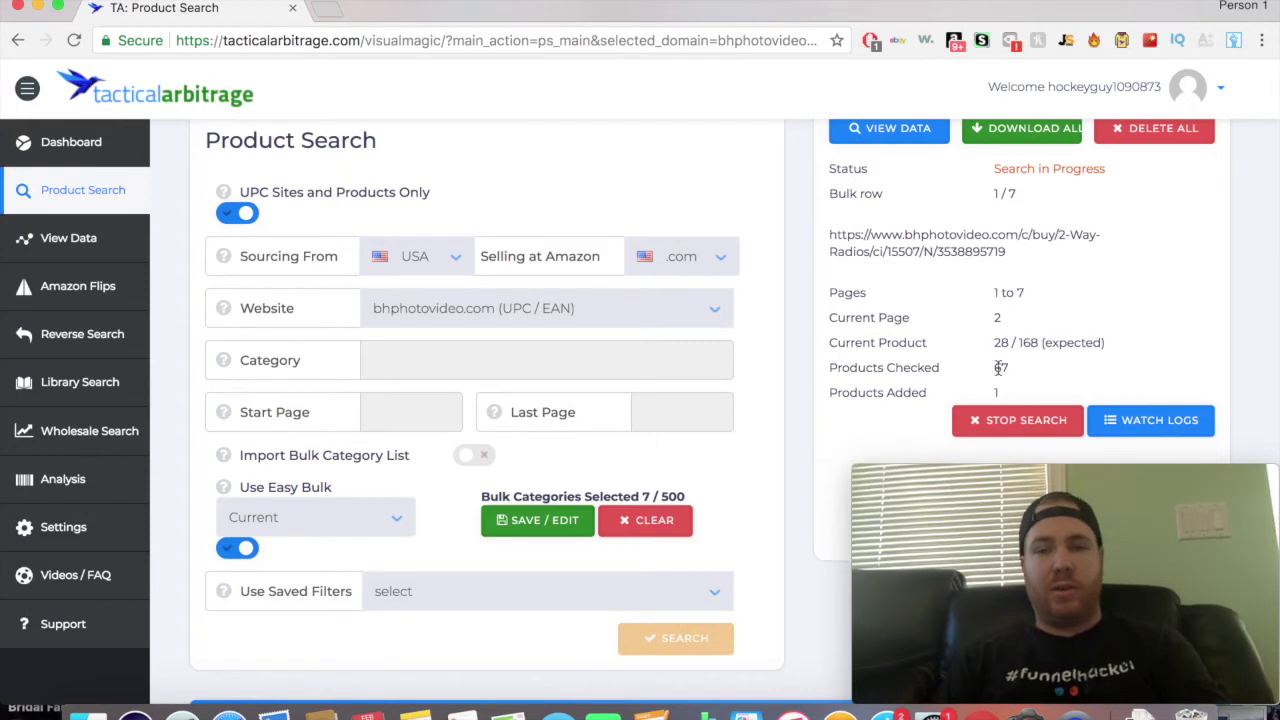
- Open the View Data results in a new tab and find the bhphotovideo.com entry at the end of the list
left_click(73, 240)
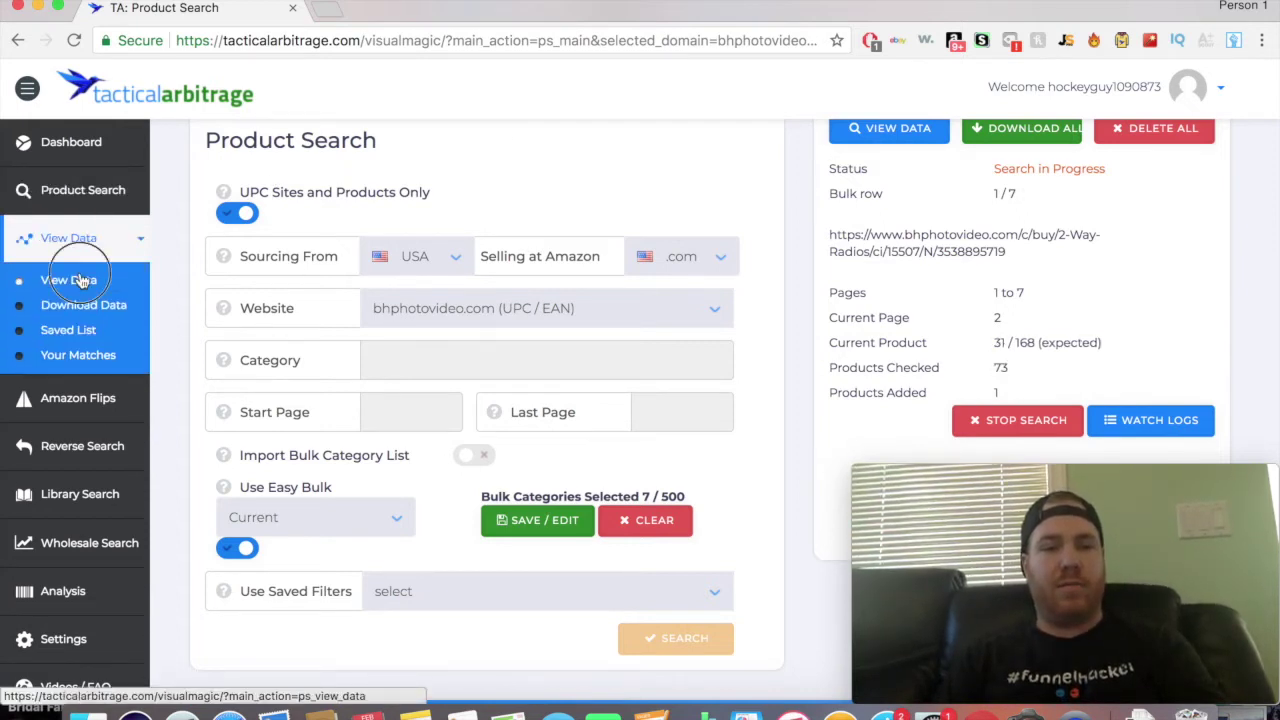
left_click(81, 280)
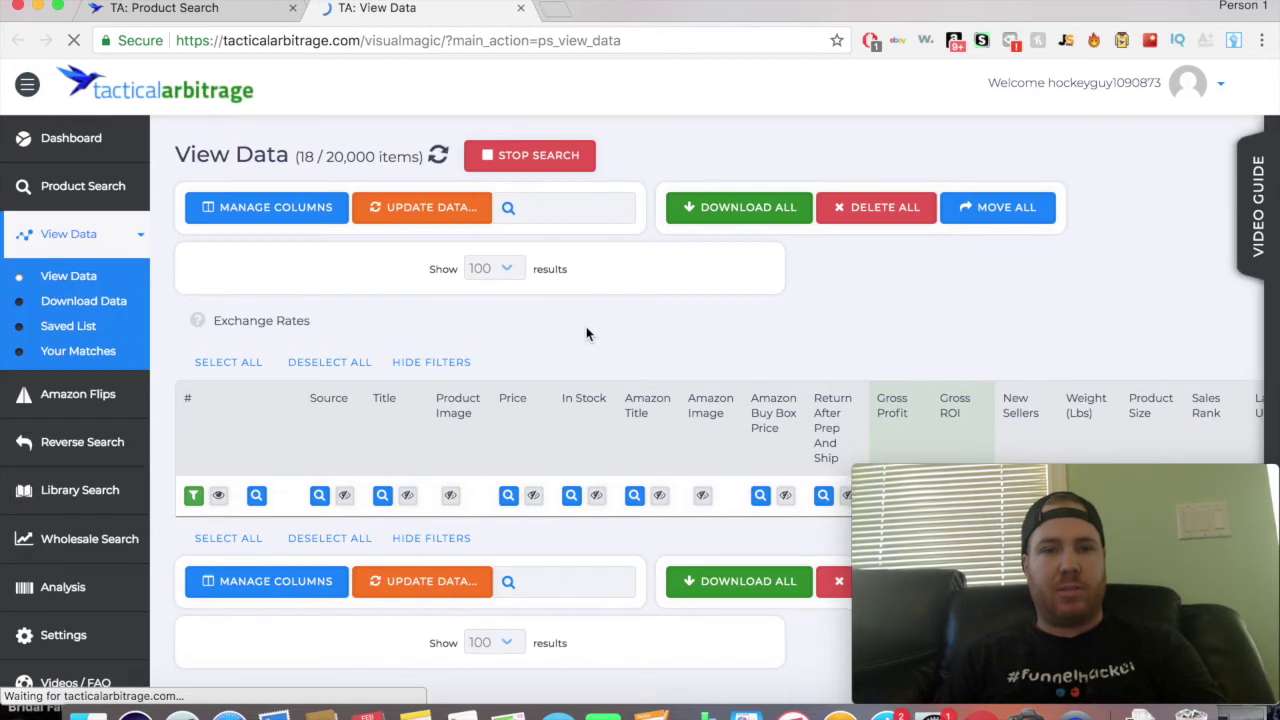
scroll(587, 334, "down", 20)
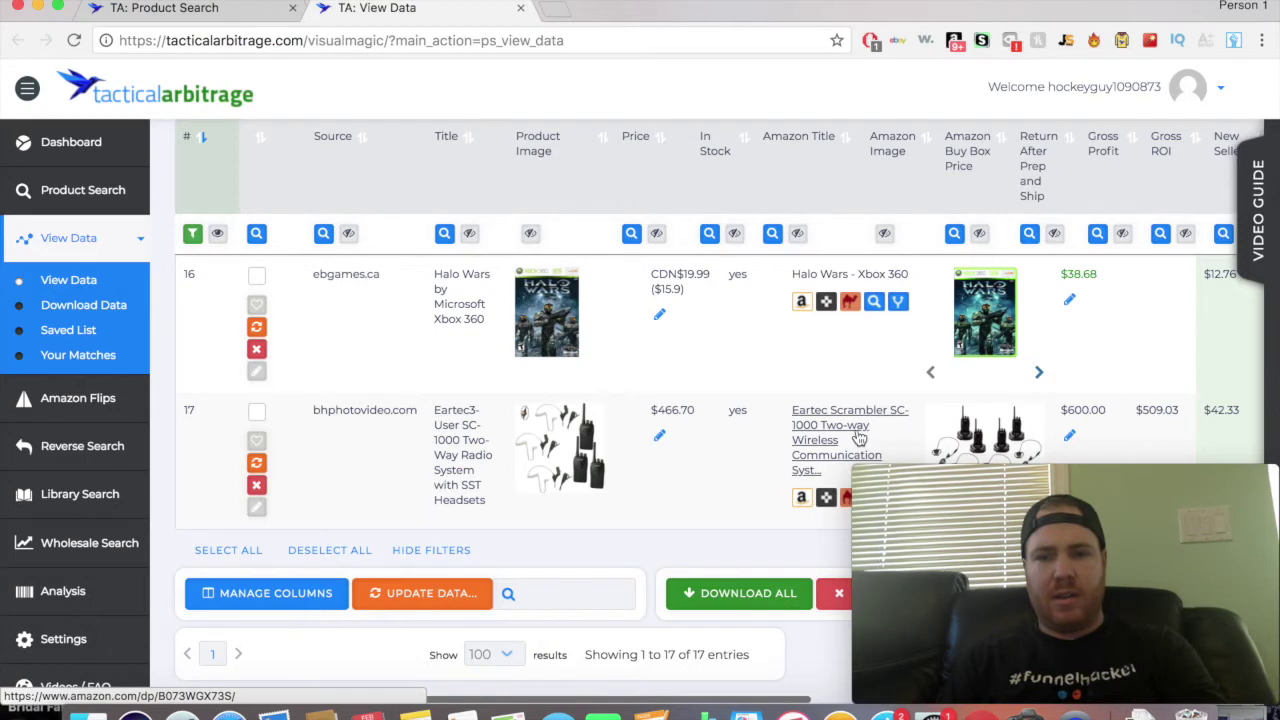
- Open the B&H and Amazon product pages for the Eartec SC-1000 result, returning to the View Data results after each
left_click(454, 428)
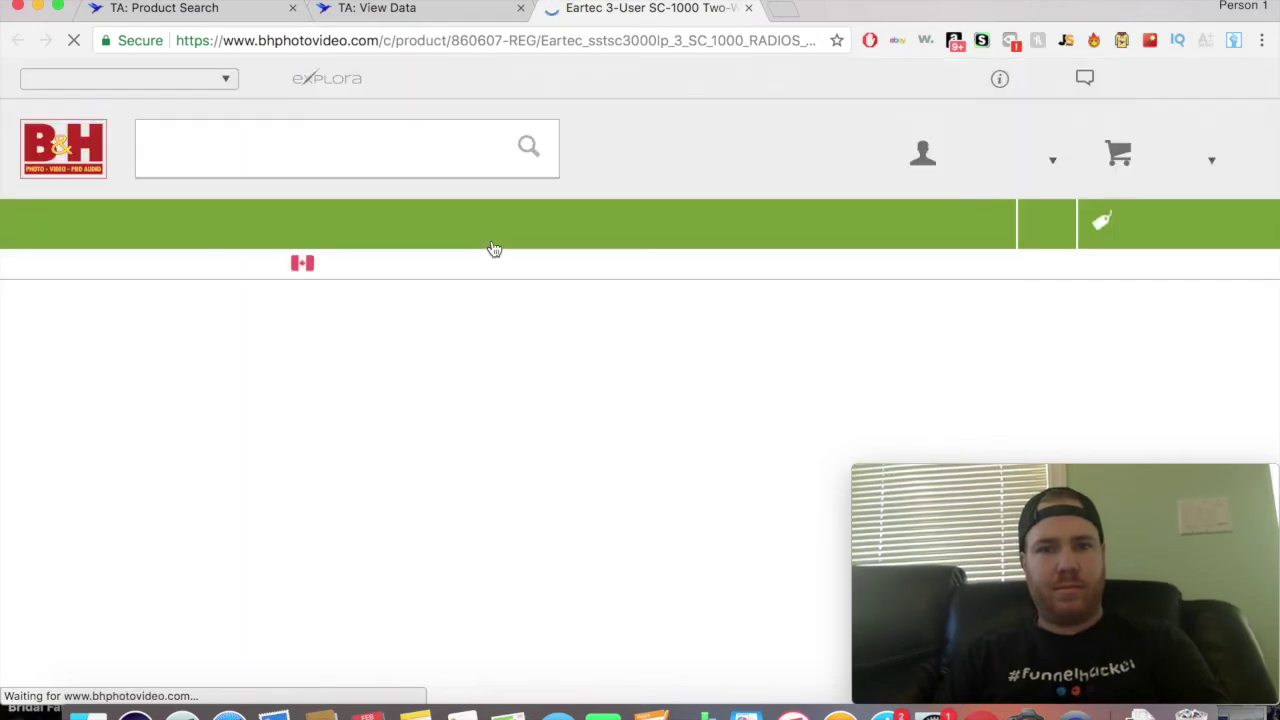
scroll(391, 284, "down", 3)
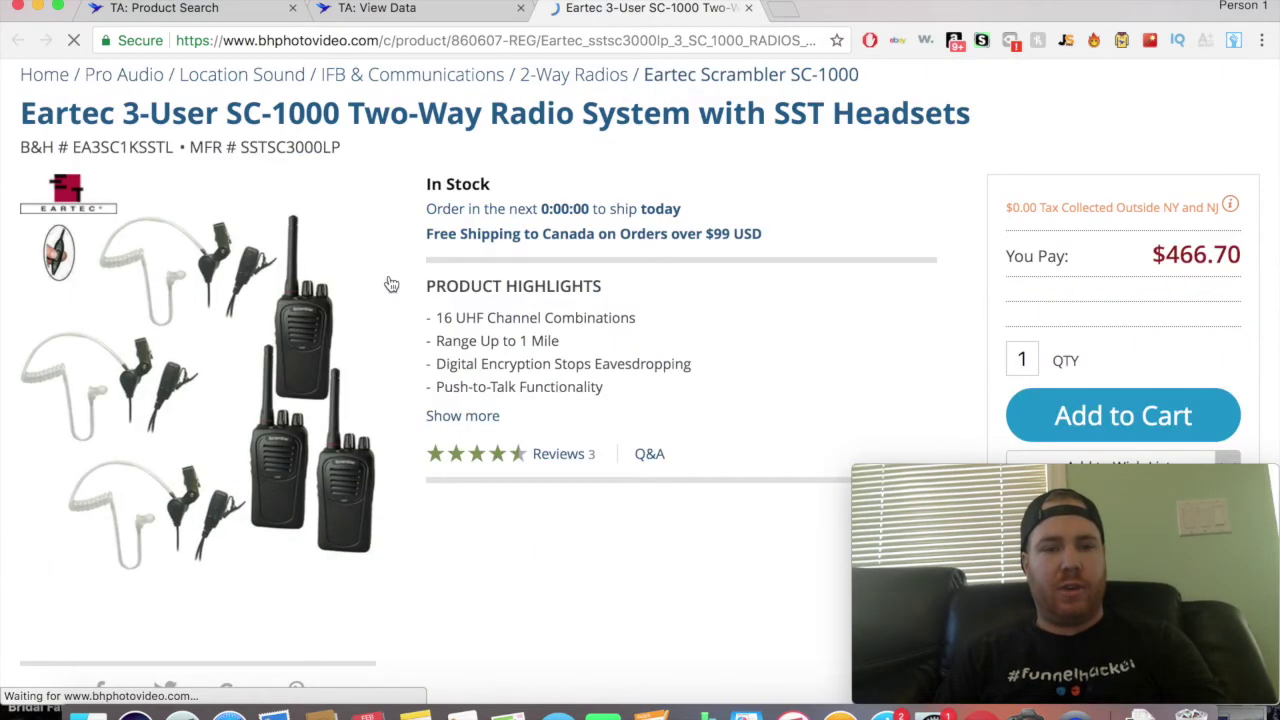
left_click(436, 14)
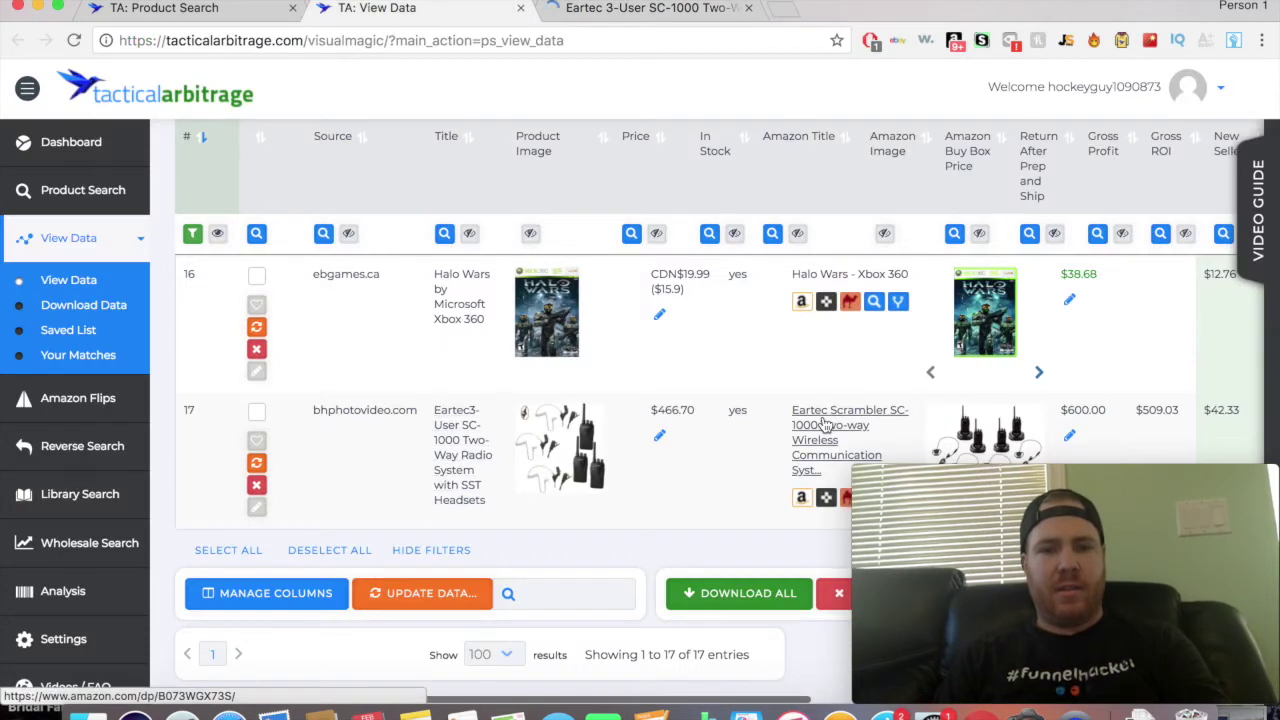
left_click(824, 424)
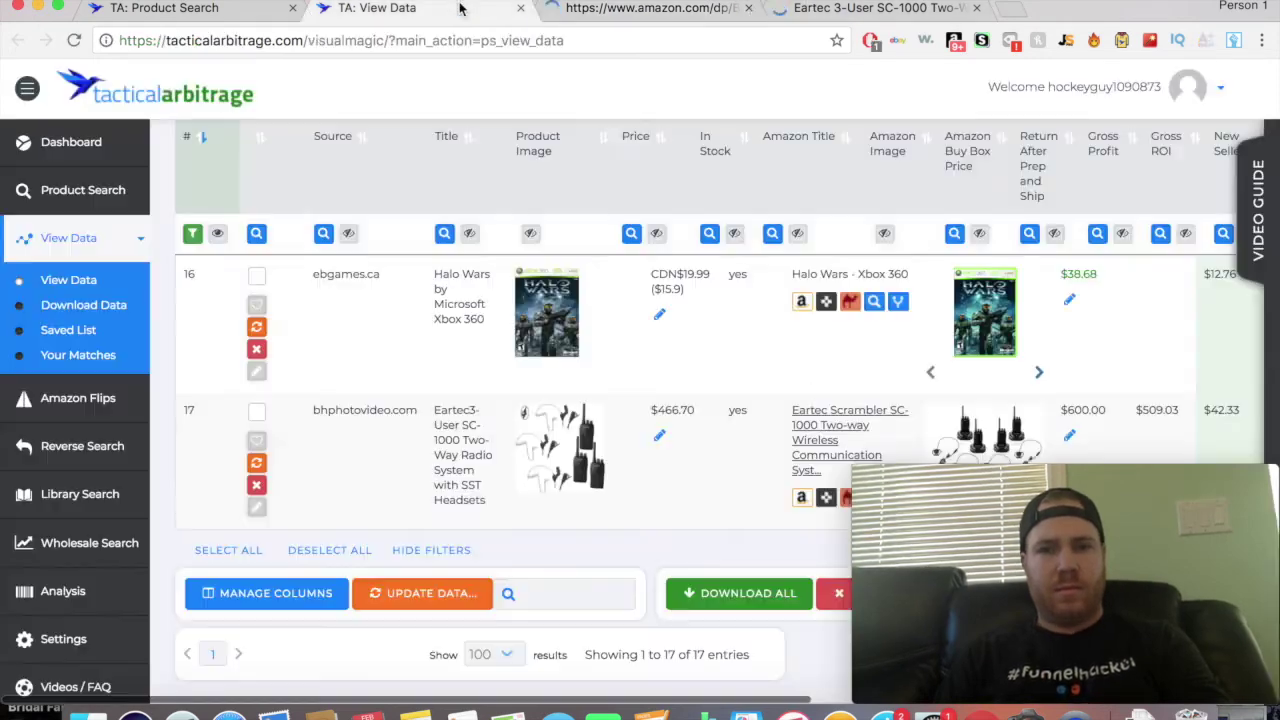
left_click(465, 10)
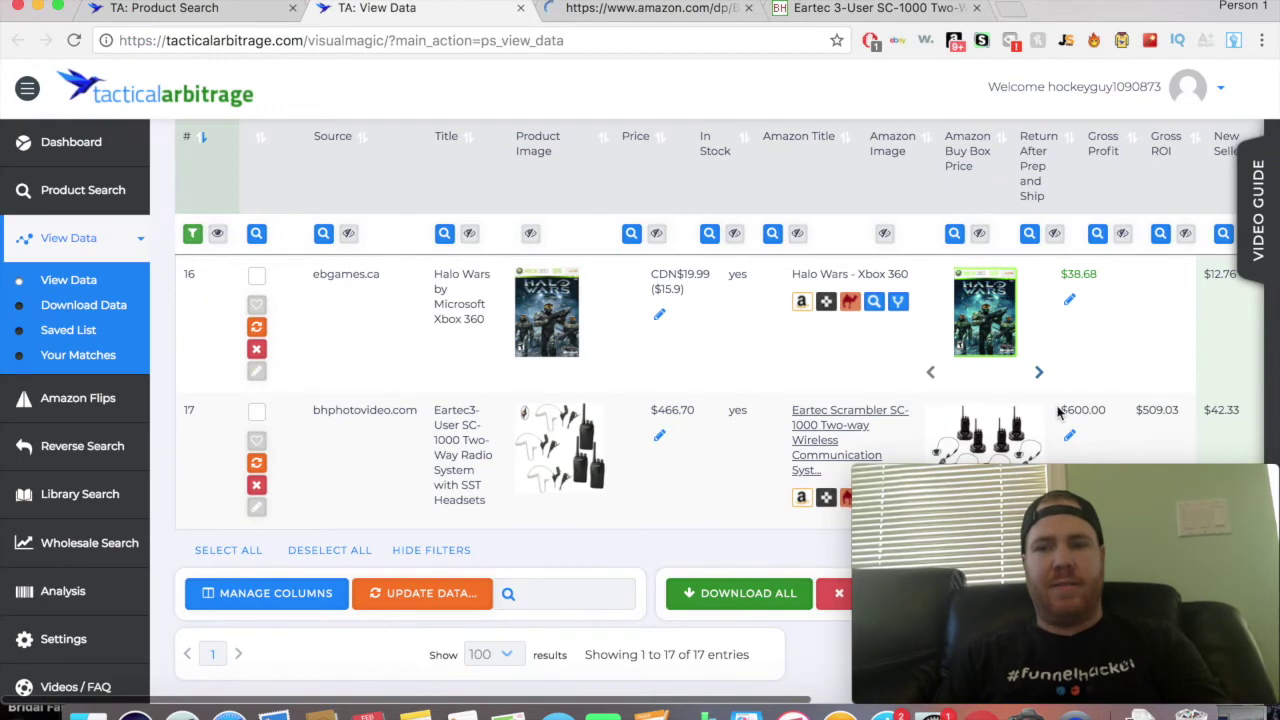
- Examine the Eartec SC-1000 result's profit, ROI, sellers, sales rank, buy box and estimated monthly sales columns
scroll(1122, 440, "right", 3)
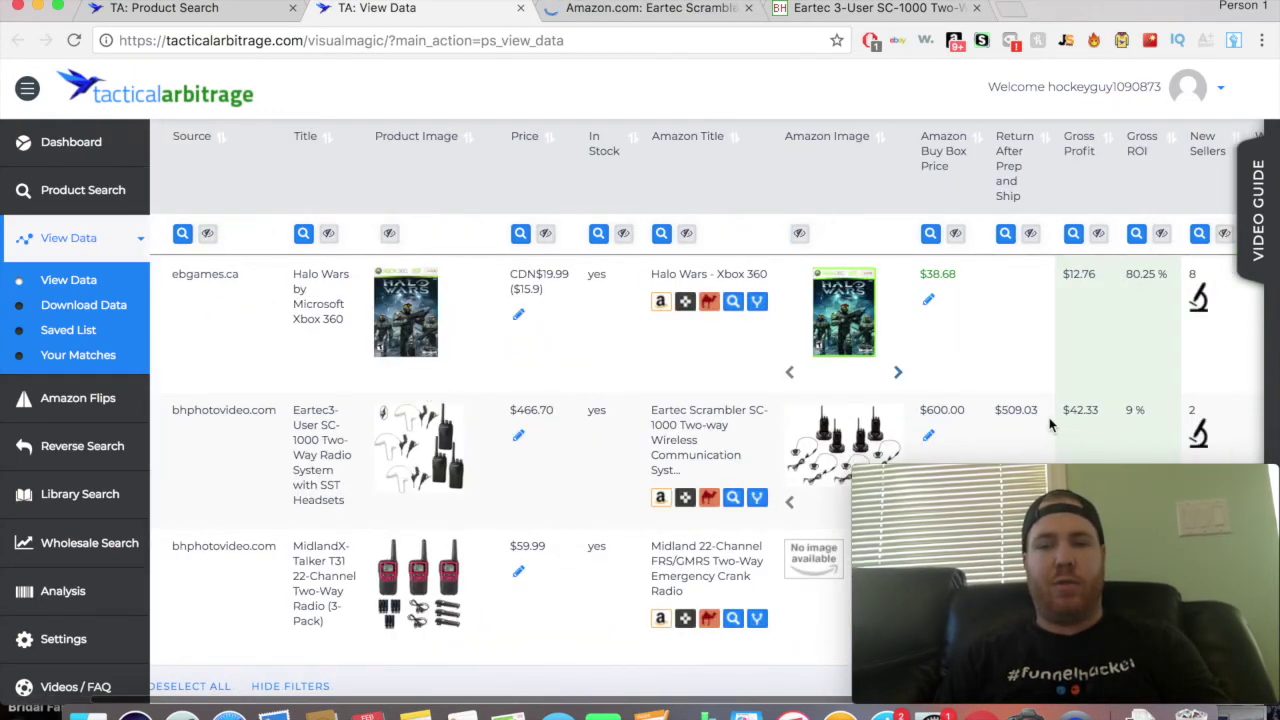
scroll(1050, 425, "right", 2)
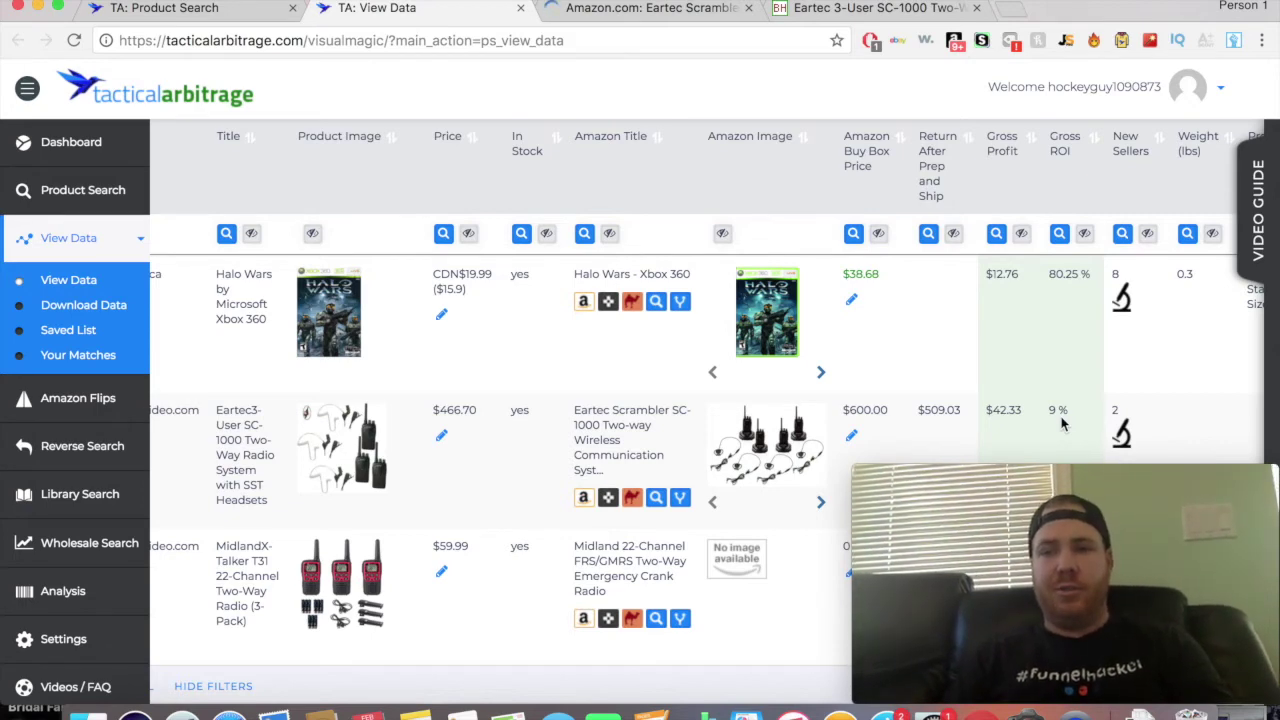
scroll(1080, 418, "right", 1)
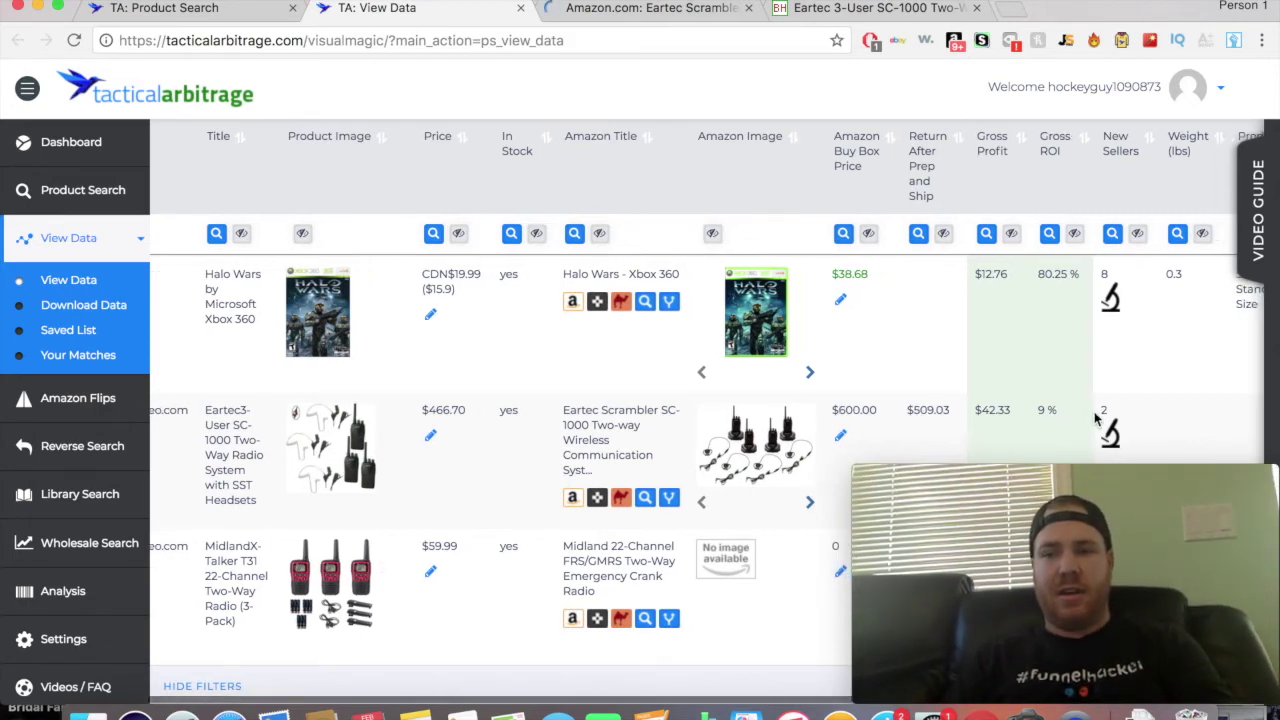
scroll(1140, 430, "right", 3)
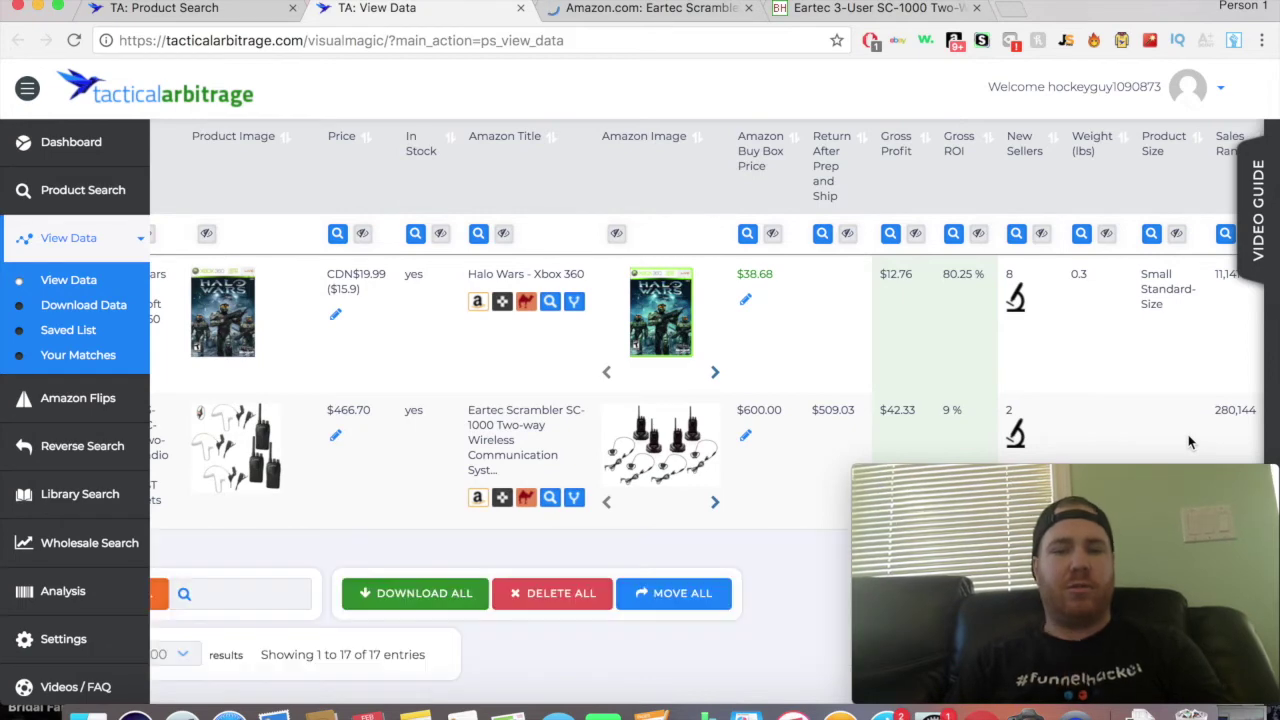
scroll(1189, 441, "right", 2)
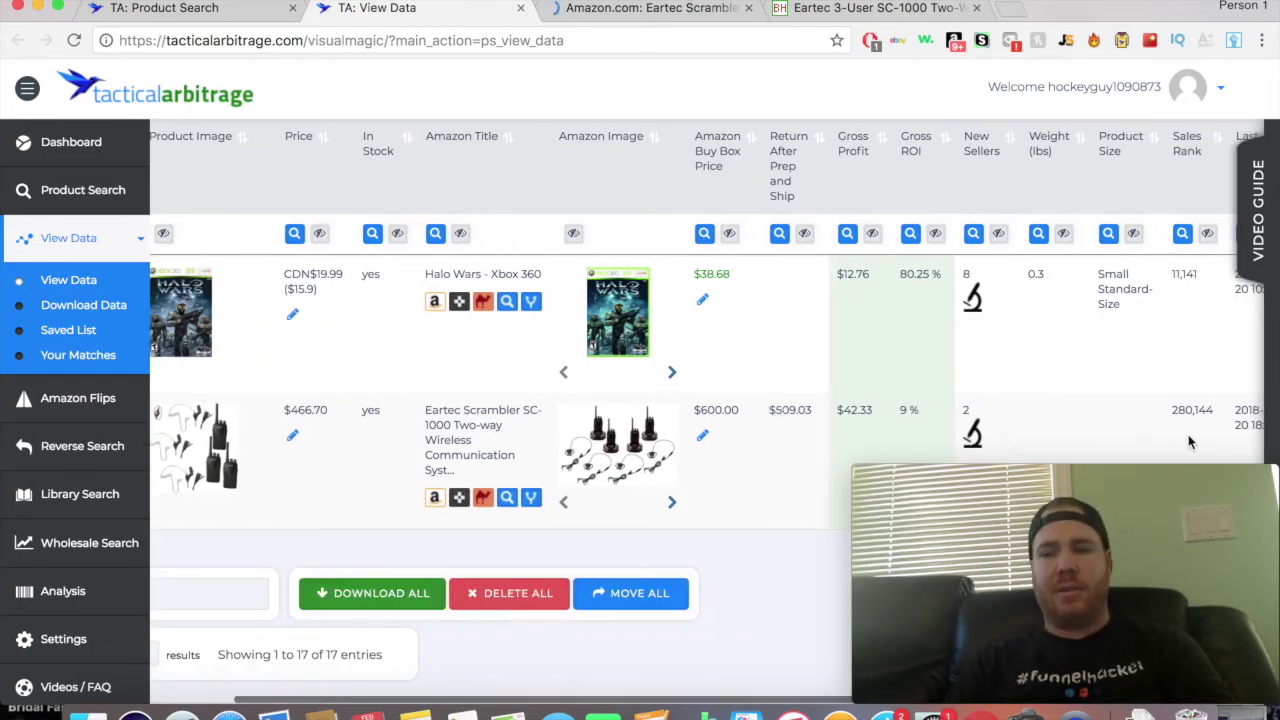
scroll(1150, 432, "right", 3)
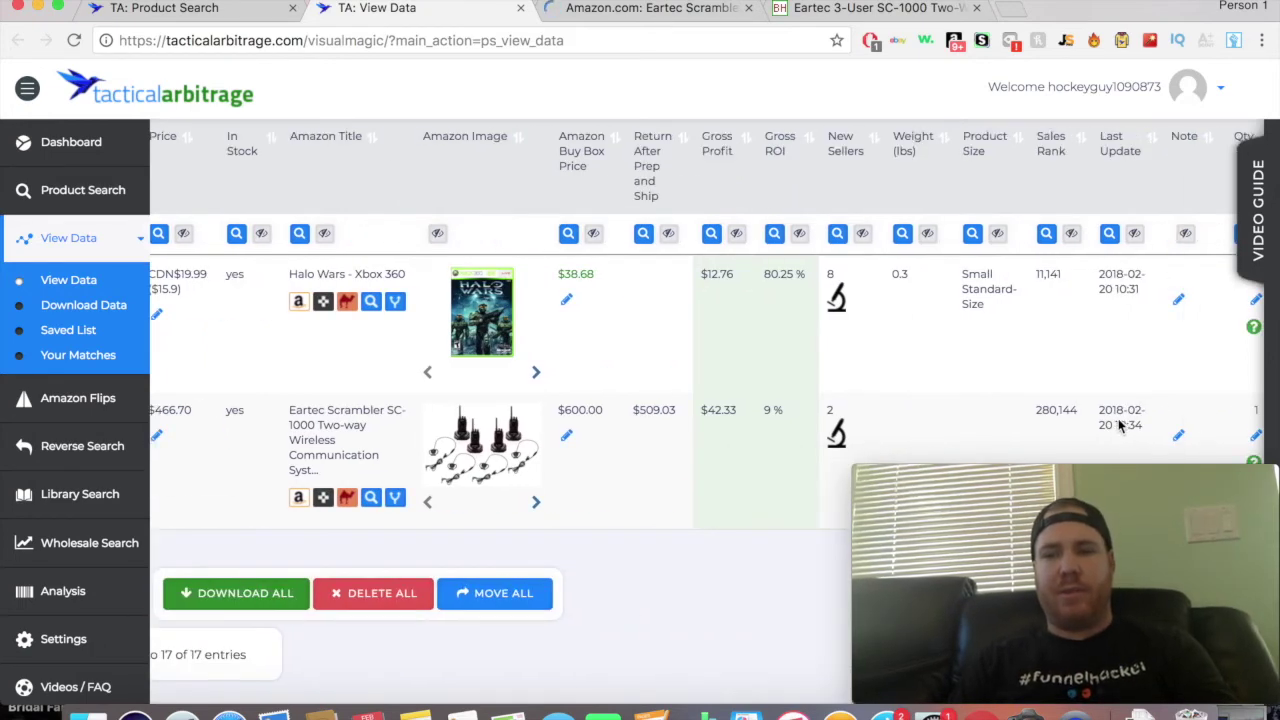
scroll(1175, 425, "right", 4)
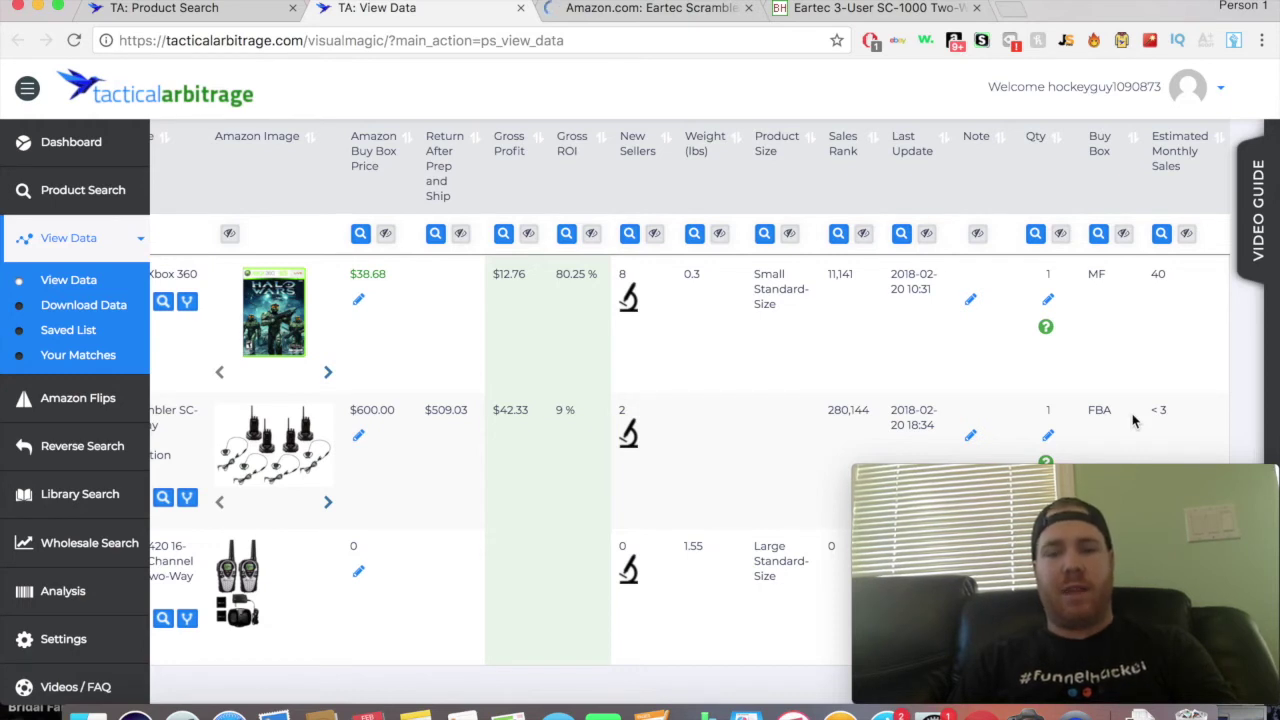
- Check the Eartec product page on Amazon and return to the first columns of the View Data results
left_click(614, 8)
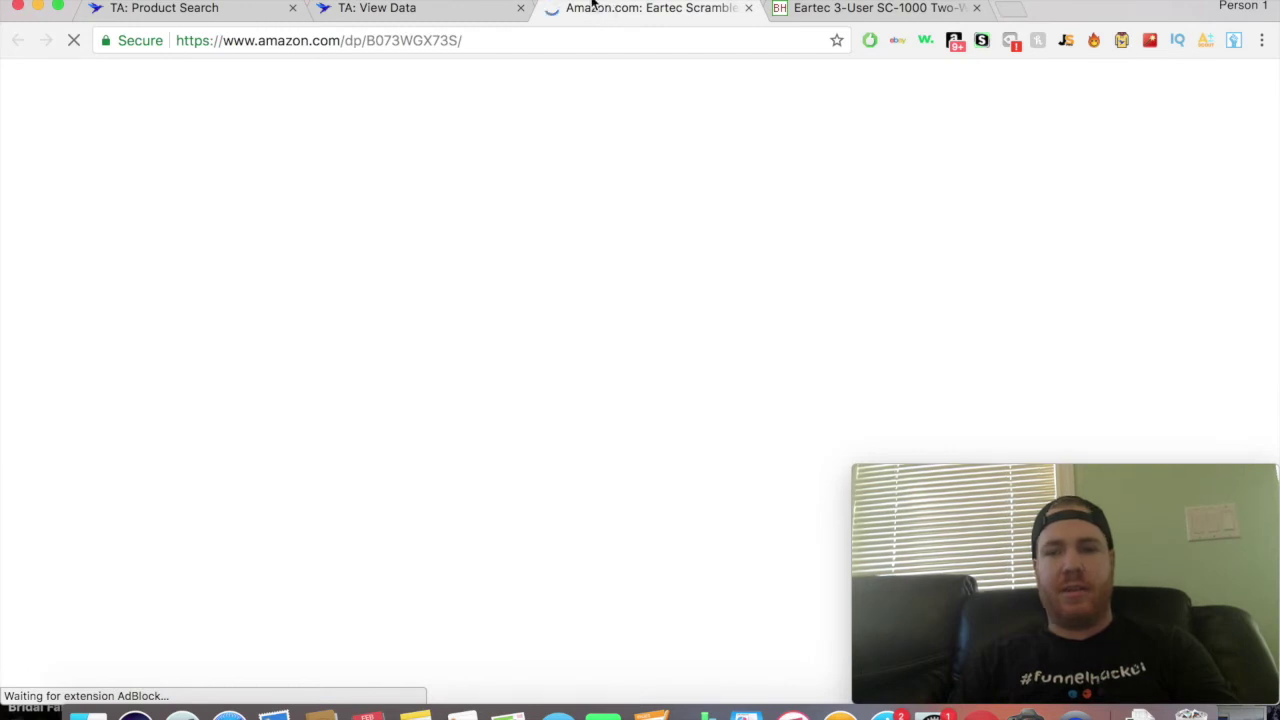
left_click(466, 8)
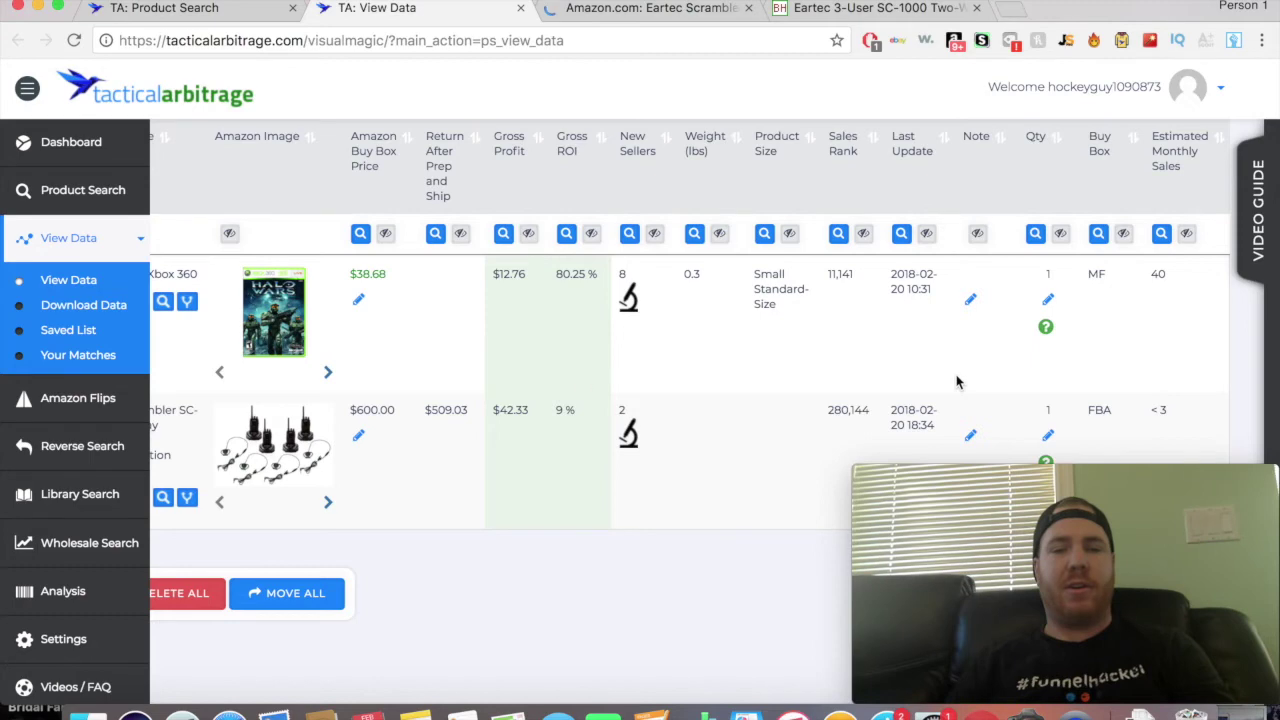
scroll(957, 381, "left", 10)
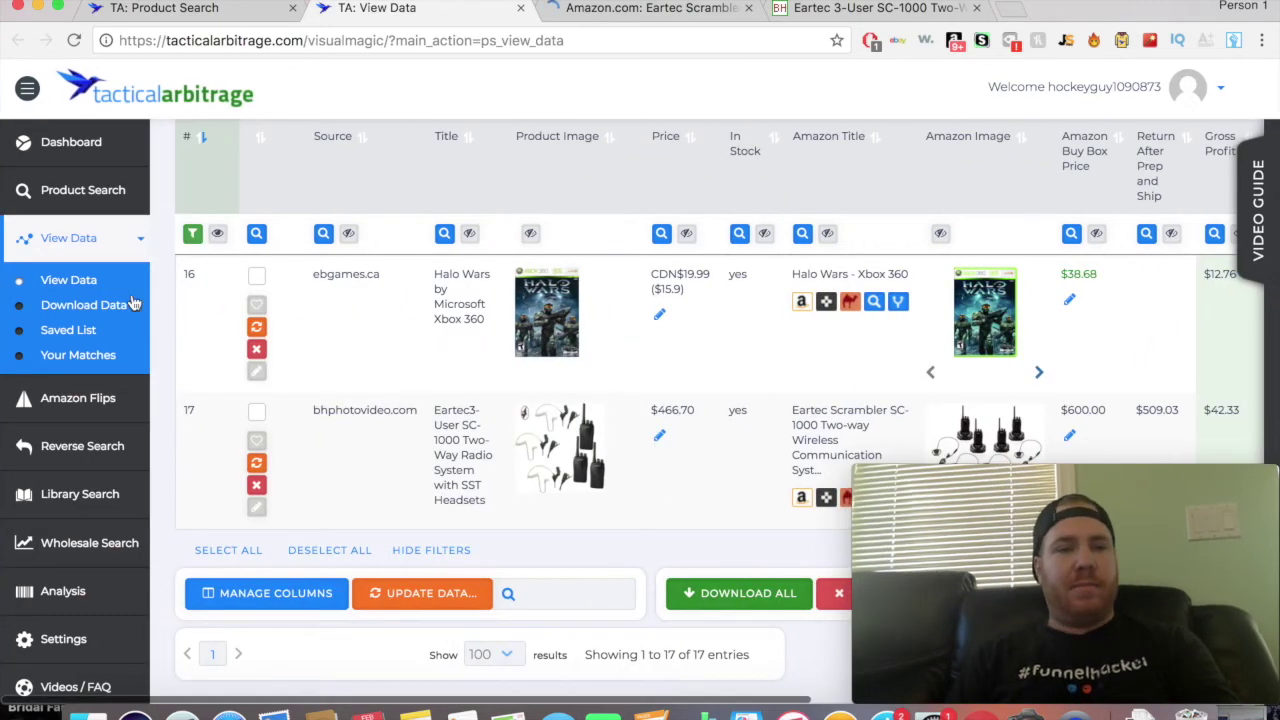
- Return to Product Search, closing the Amazon, B&H and duplicate Product Search tabs, and check the search progress
left_click(85, 200)
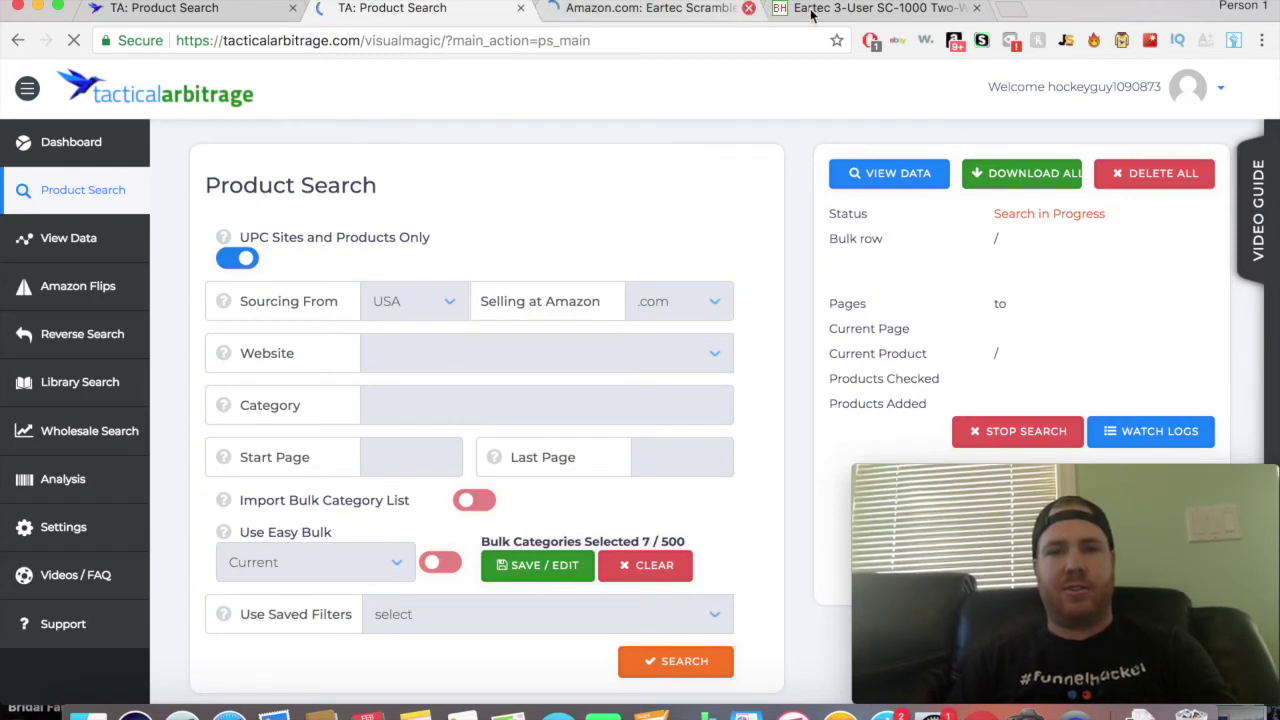
left_click(748, 7)
left_click(748, 7)
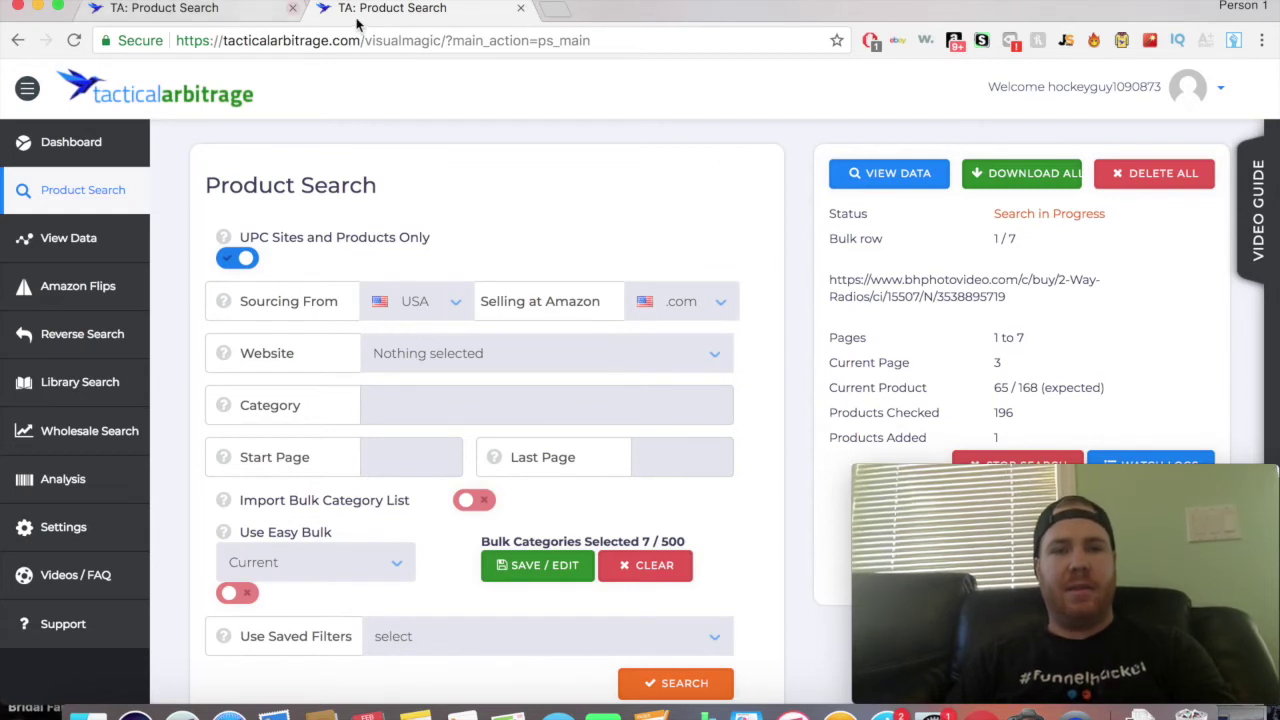
left_click(292, 11)
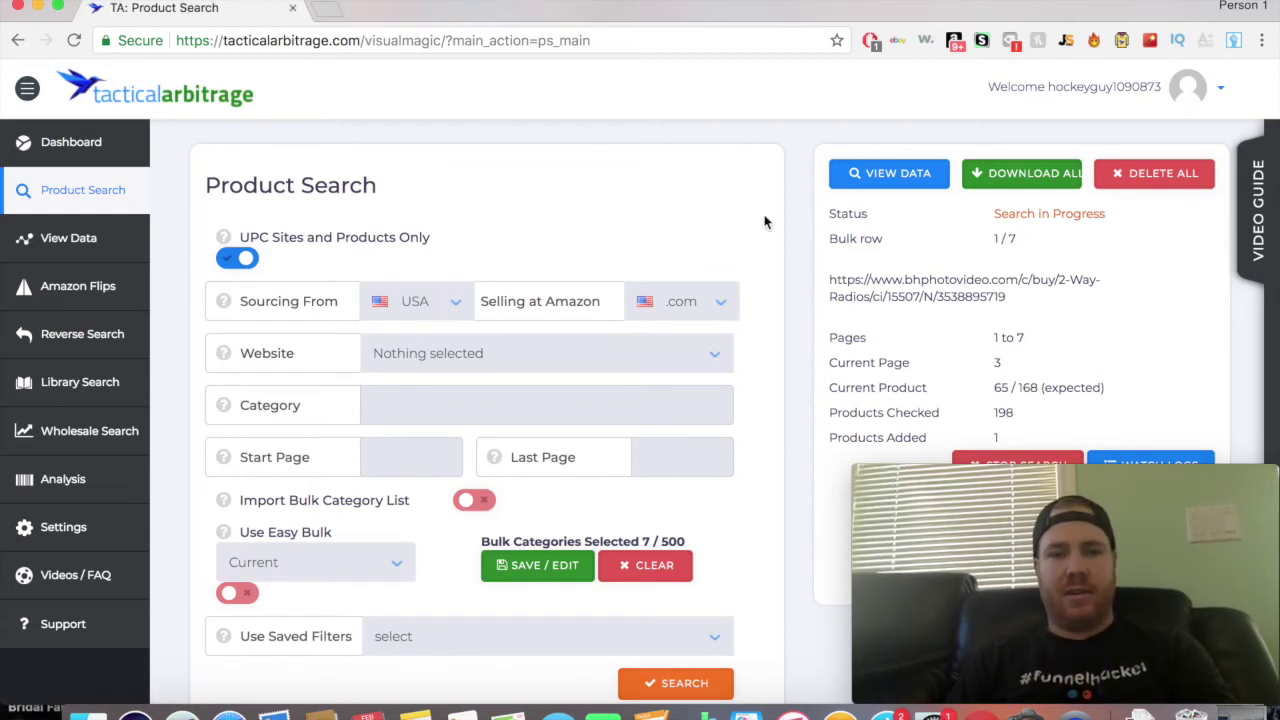
scroll(969, 341, "down", 1)
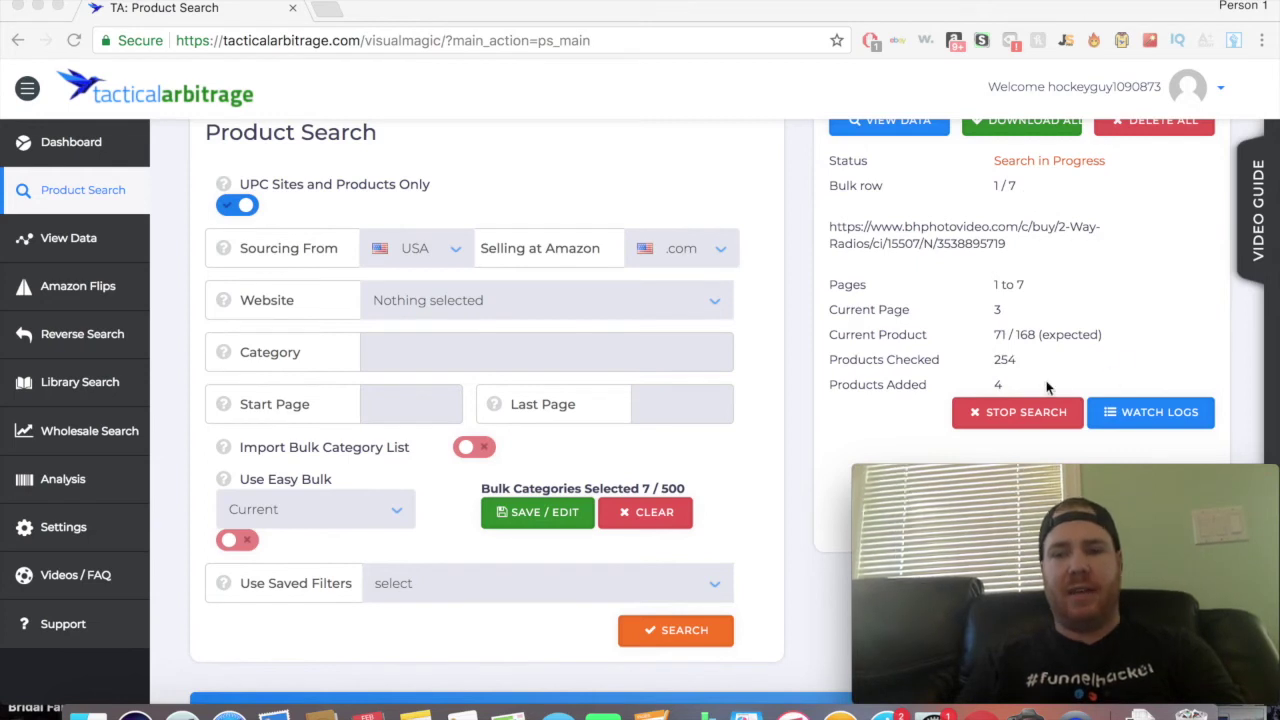
- Open View Data in a new tab, compare the newly added Eartec Scrambler SC-1000 matches, and close the tab
left_click(92, 244)
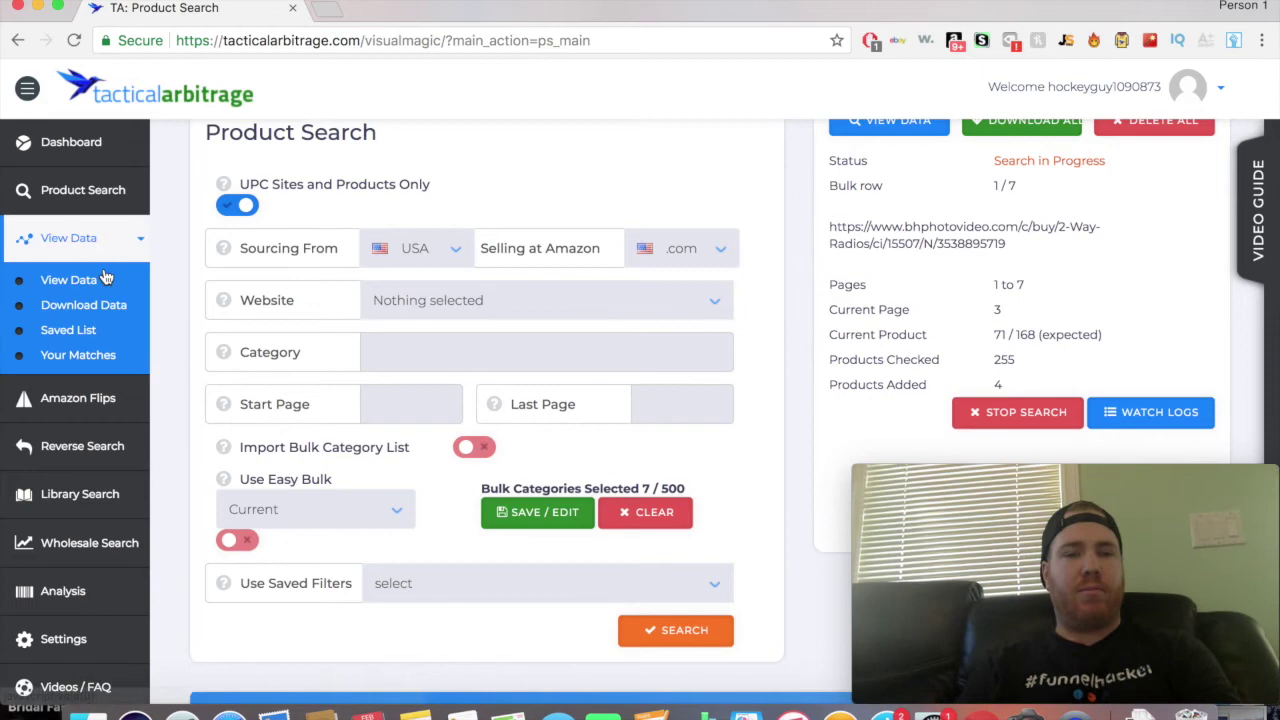
left_click(95, 280)
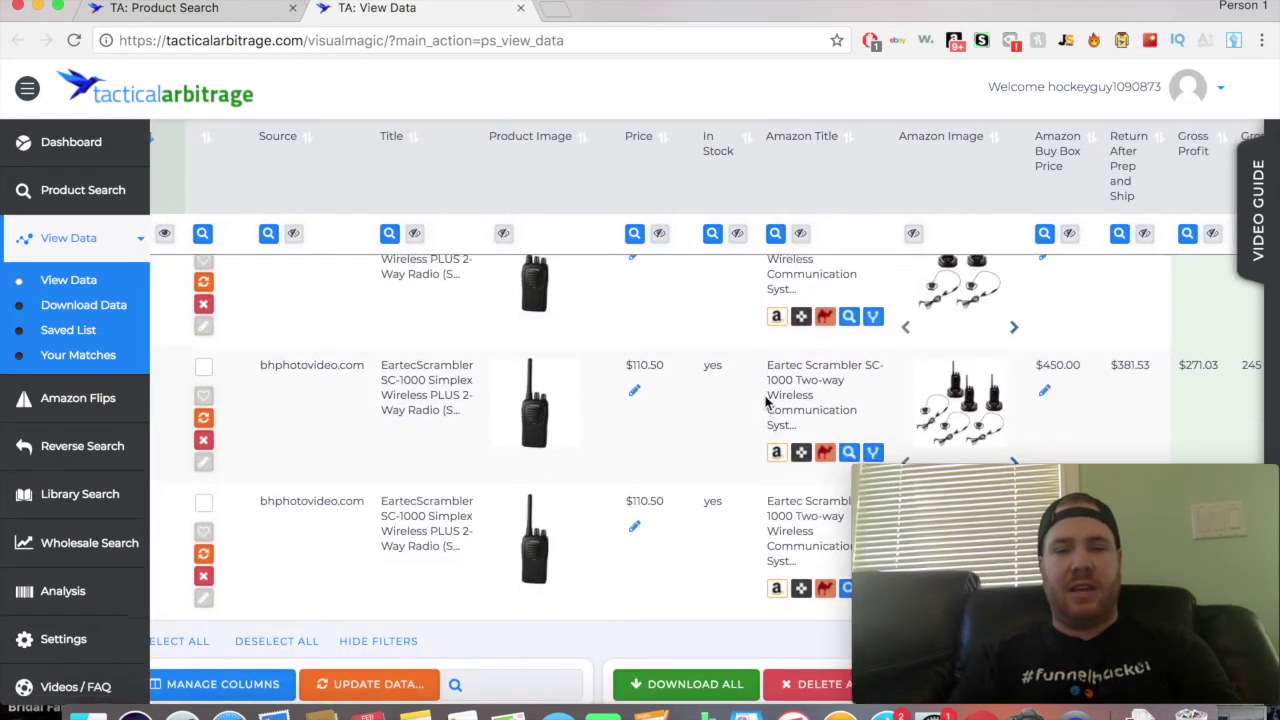
scroll(686, 403, "down", 5)
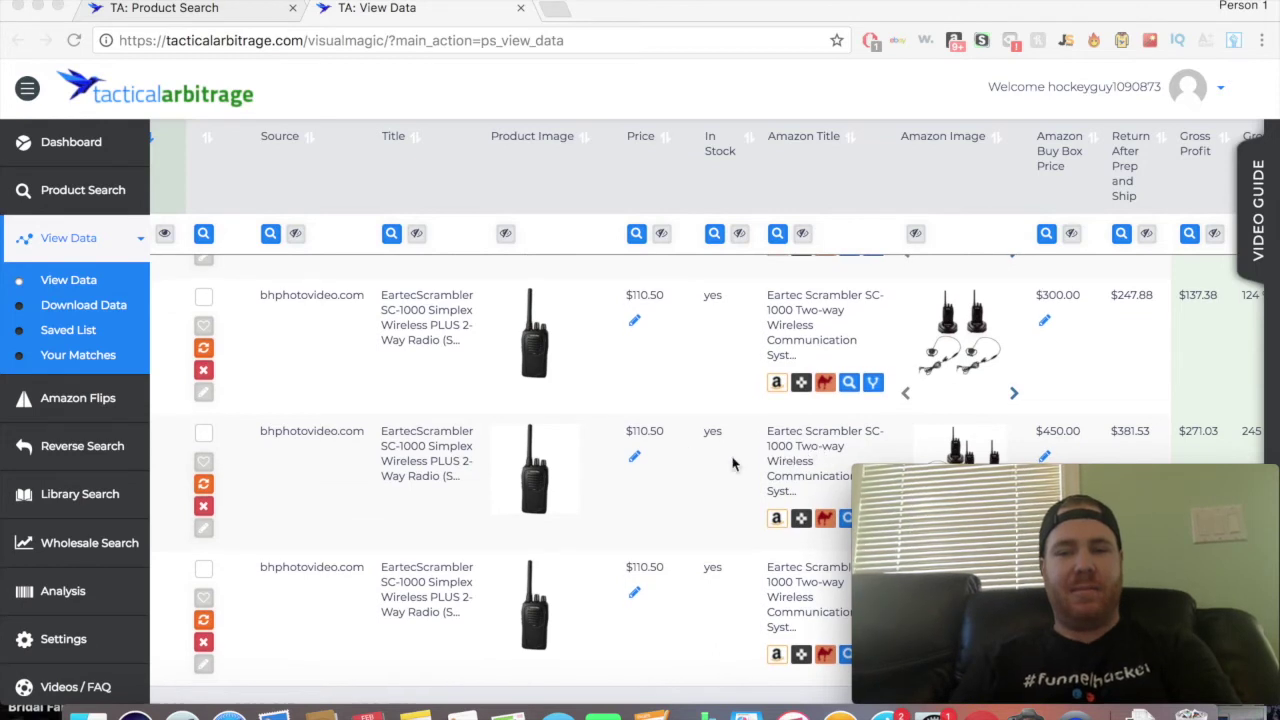
scroll(700, 458, "down", 3)
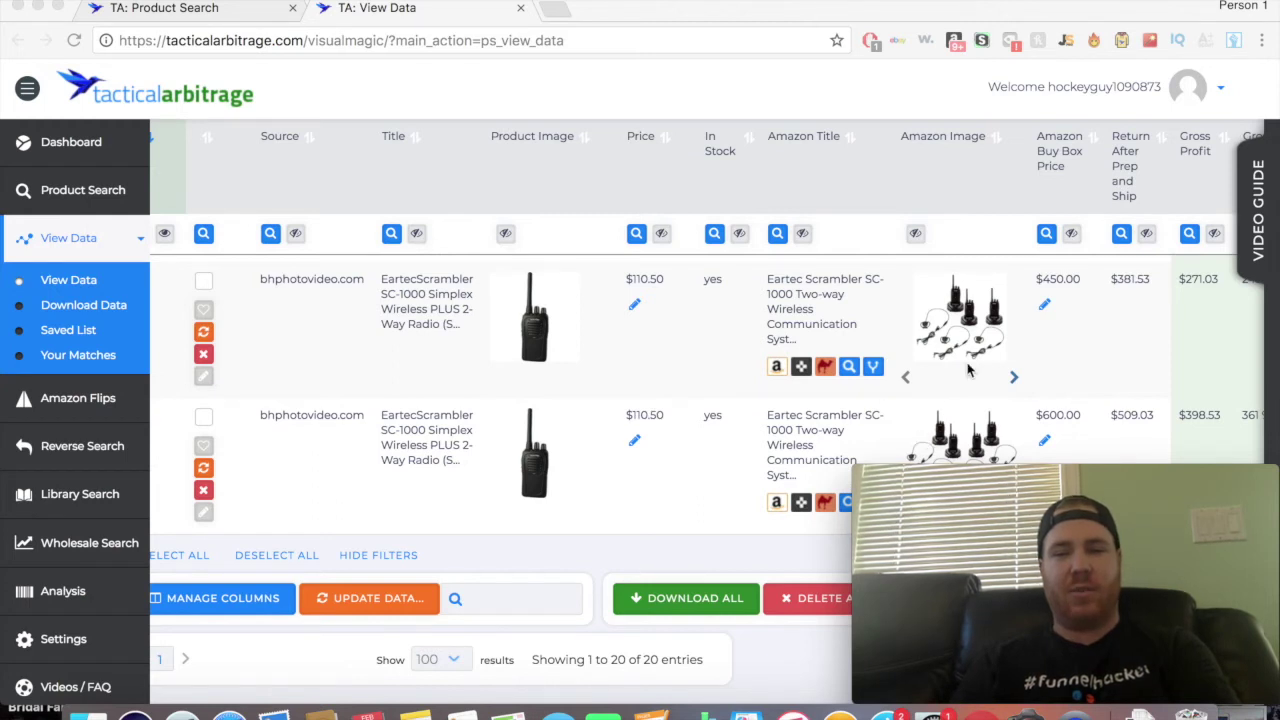
scroll(960, 395, "up", 3)
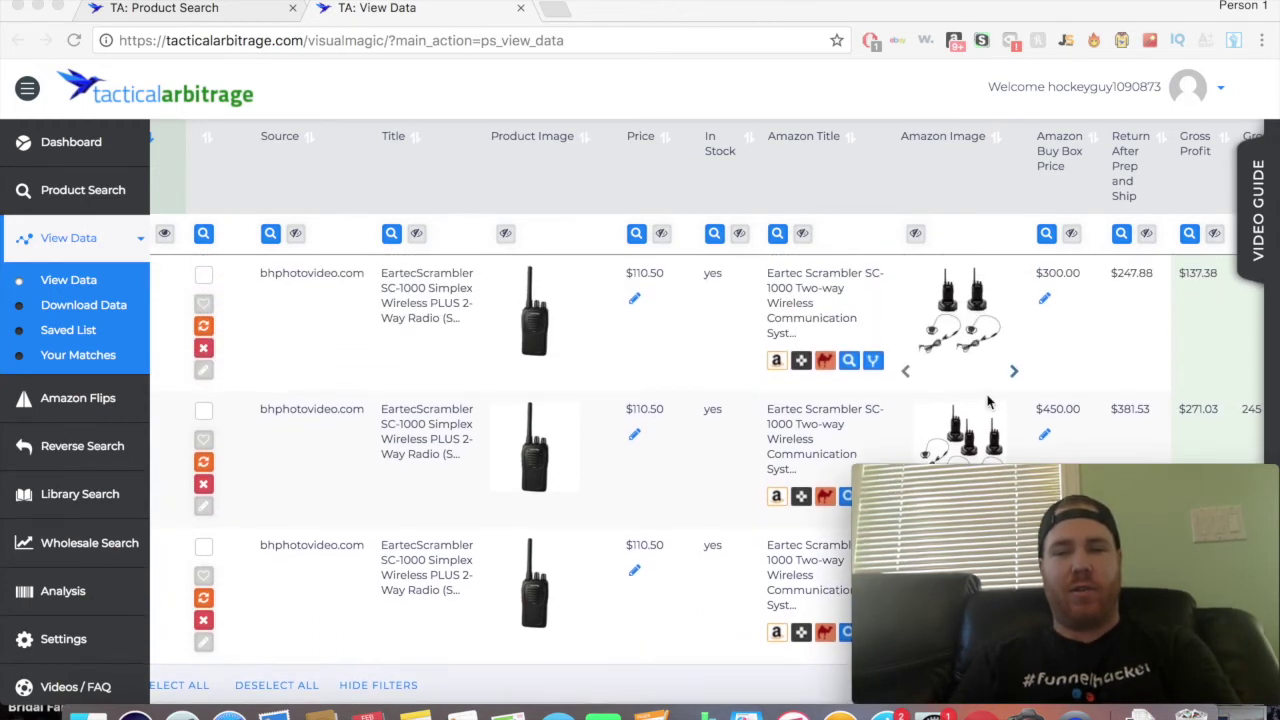
scroll(987, 401, "up", 1)
scroll(998, 352, "up", 3)
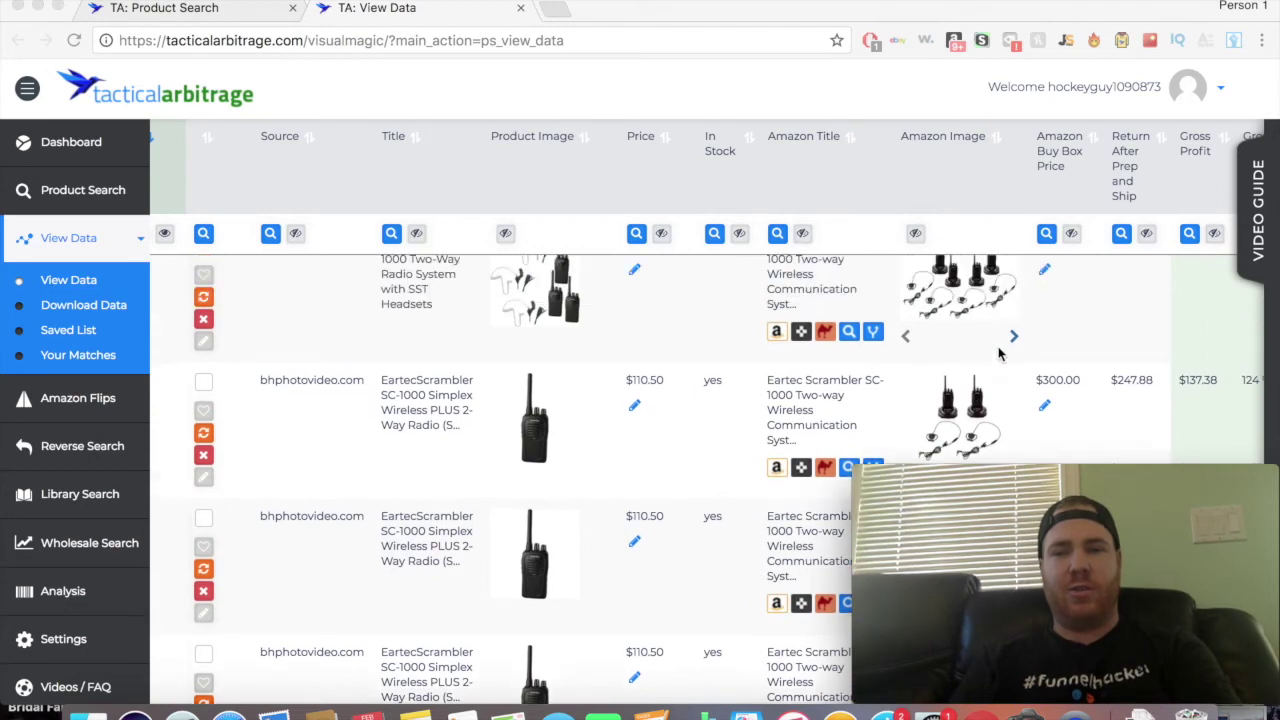
scroll(998, 352, "down", 5)
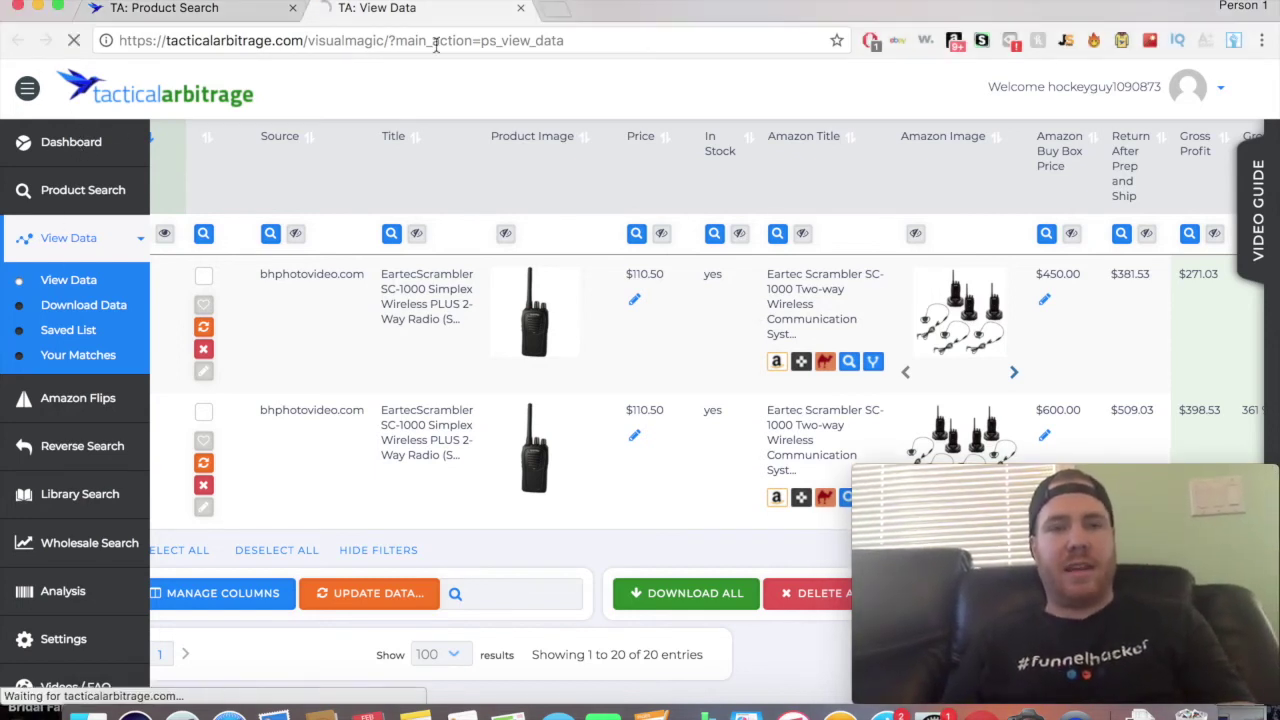
left_click(520, 7)
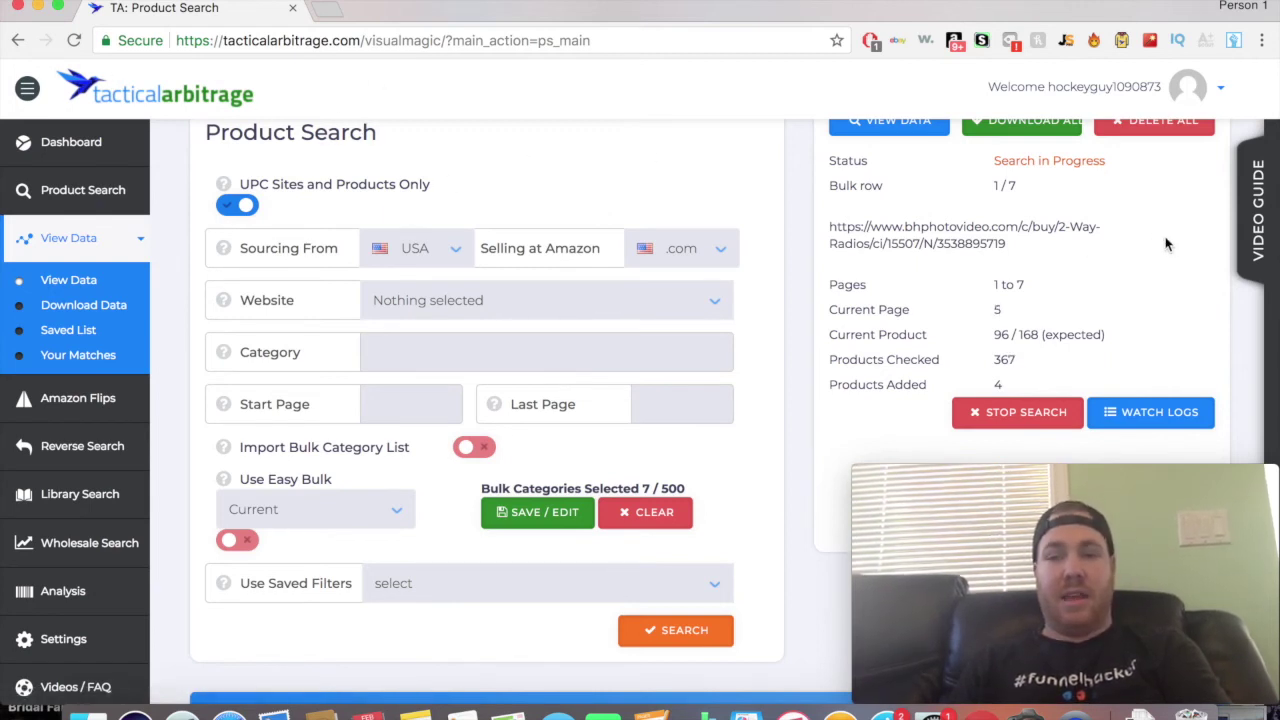
- Review the bhphotovideo.com 2-Way Radios category link and the page and product progress of the running search
left_click_drag(1006, 245, 829, 223)
left_click(829, 214)
left_click(829, 220)
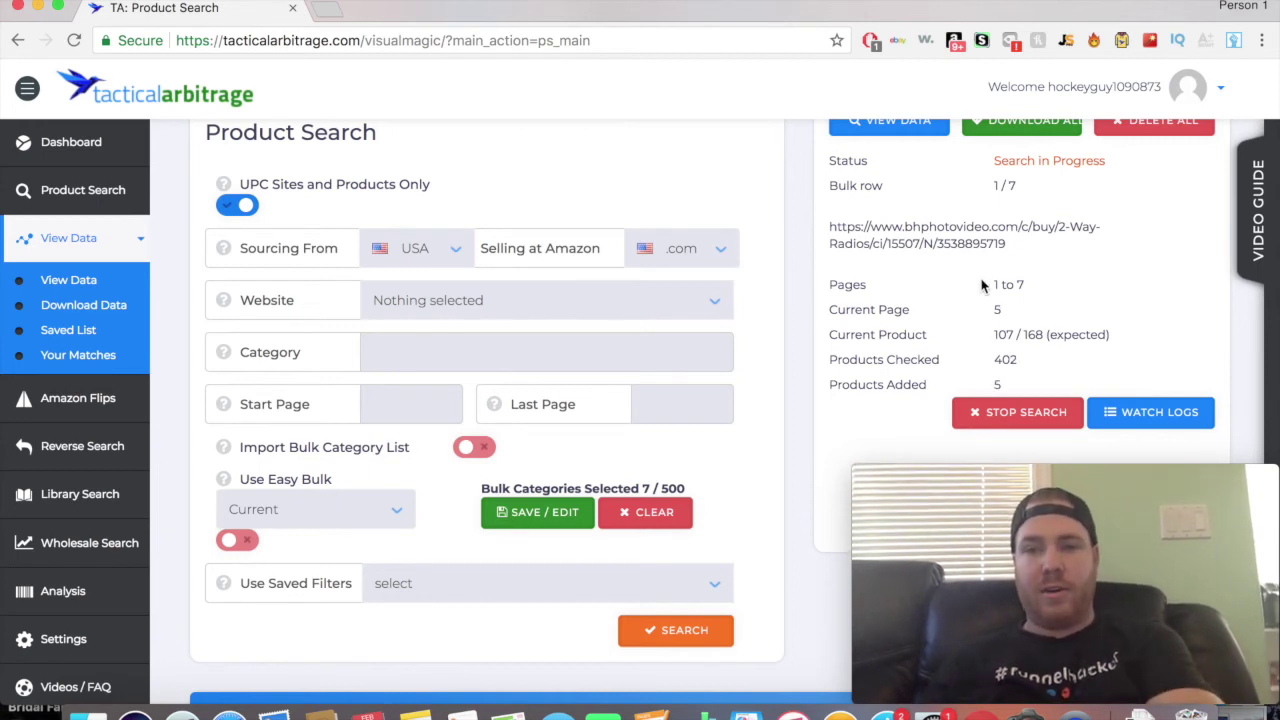
scroll(978, 290, "down", 3)
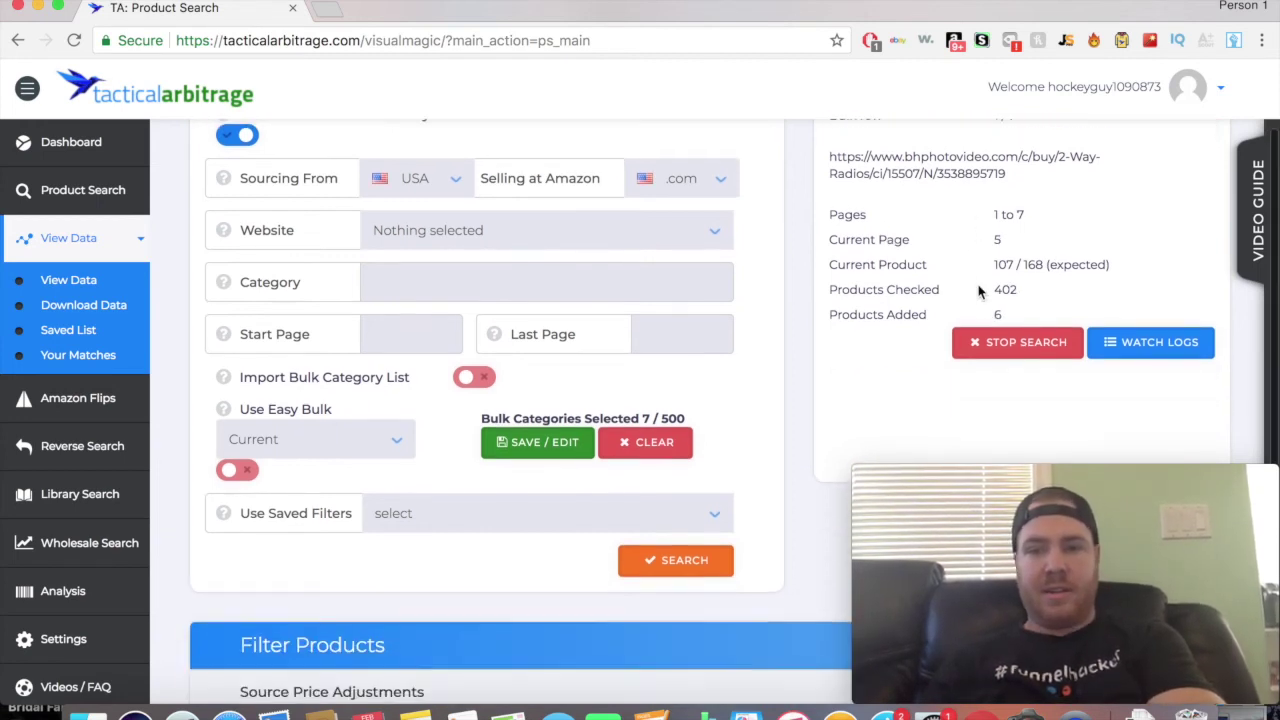
scroll(980, 290, "up", 1)
scroll(980, 292, "up", 2)
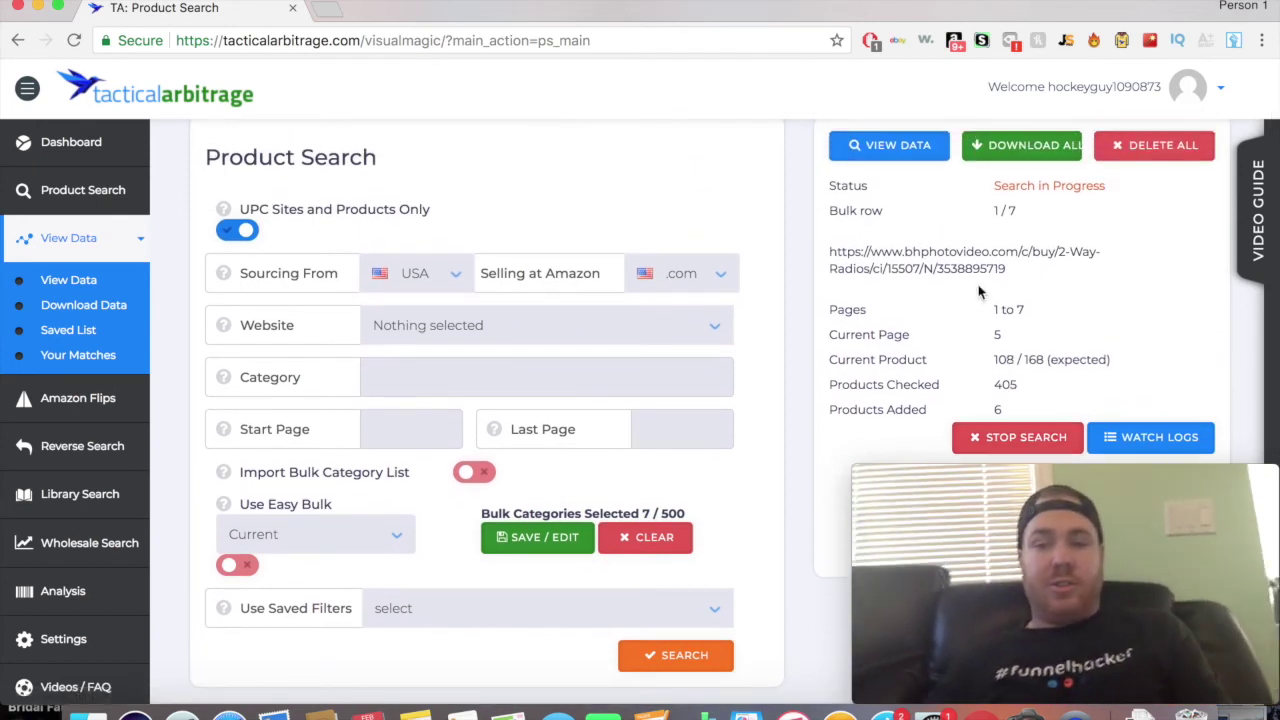
- Reopen the View Data results in a new tab and compare the Eartec 2-User SC-1000 entries with their Amazon matches
left_click(60, 280)
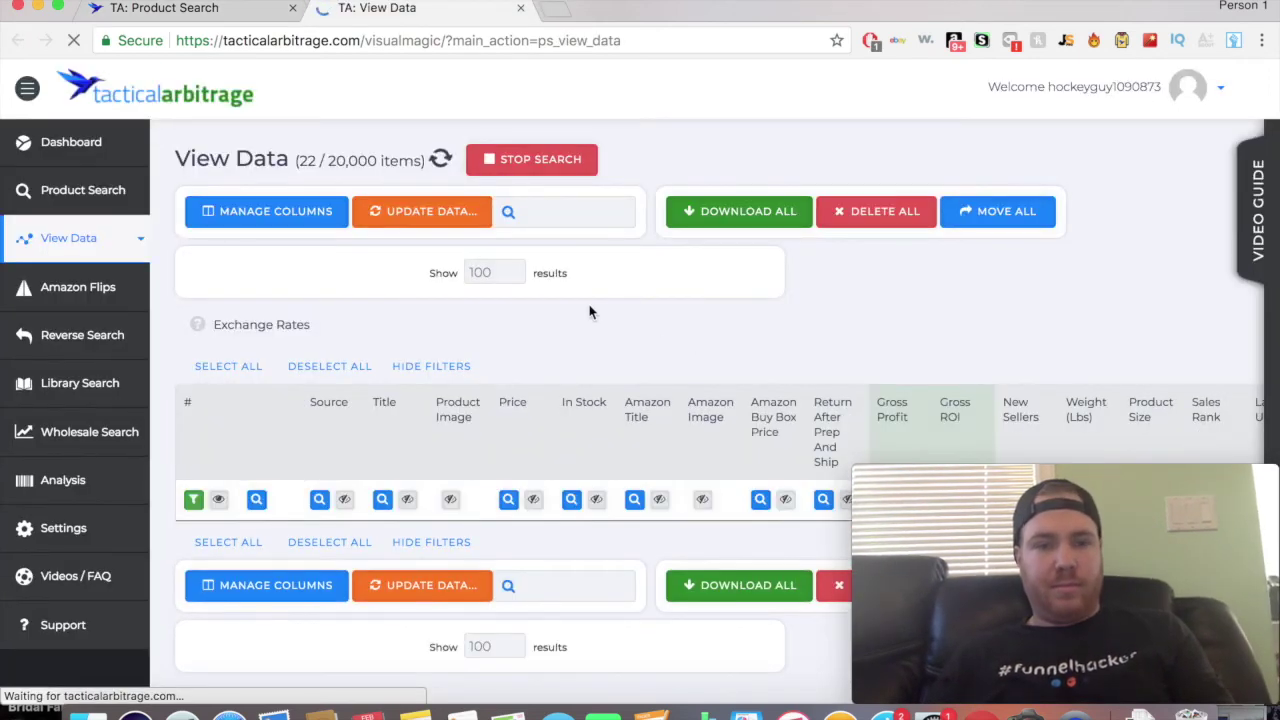
scroll(600, 360, "down", 20)
scroll(700, 380, "right", 2)
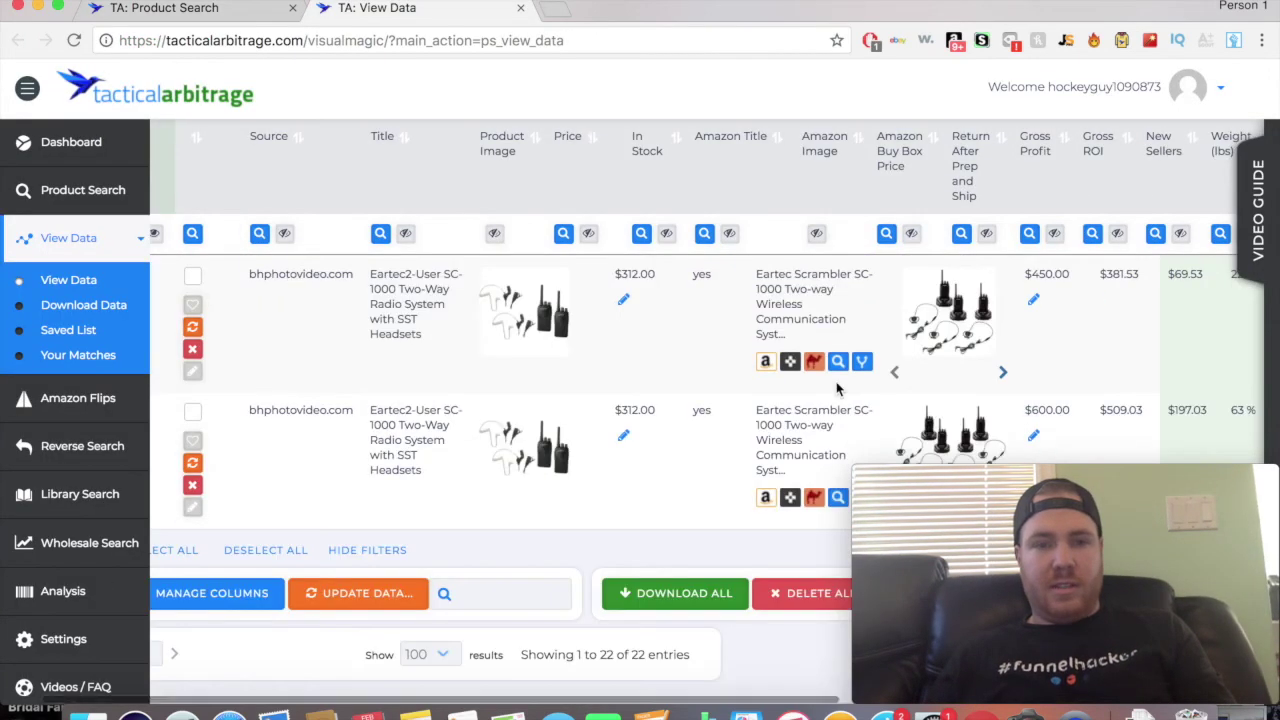
scroll(838, 388, "up", 2)
scroll(800, 385, "down", 2)
scroll(780, 380, "right", 2)
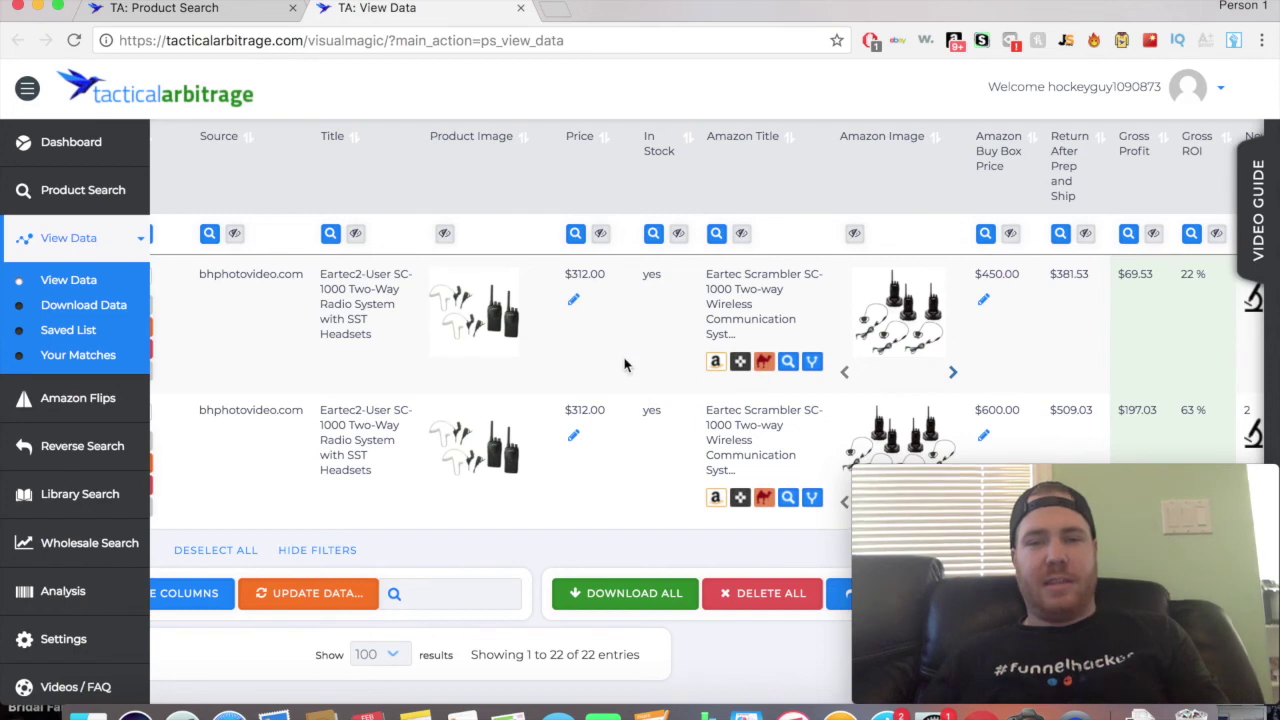
scroll(1100, 390, "down", 1)
scroll(1150, 366, "up", 1)
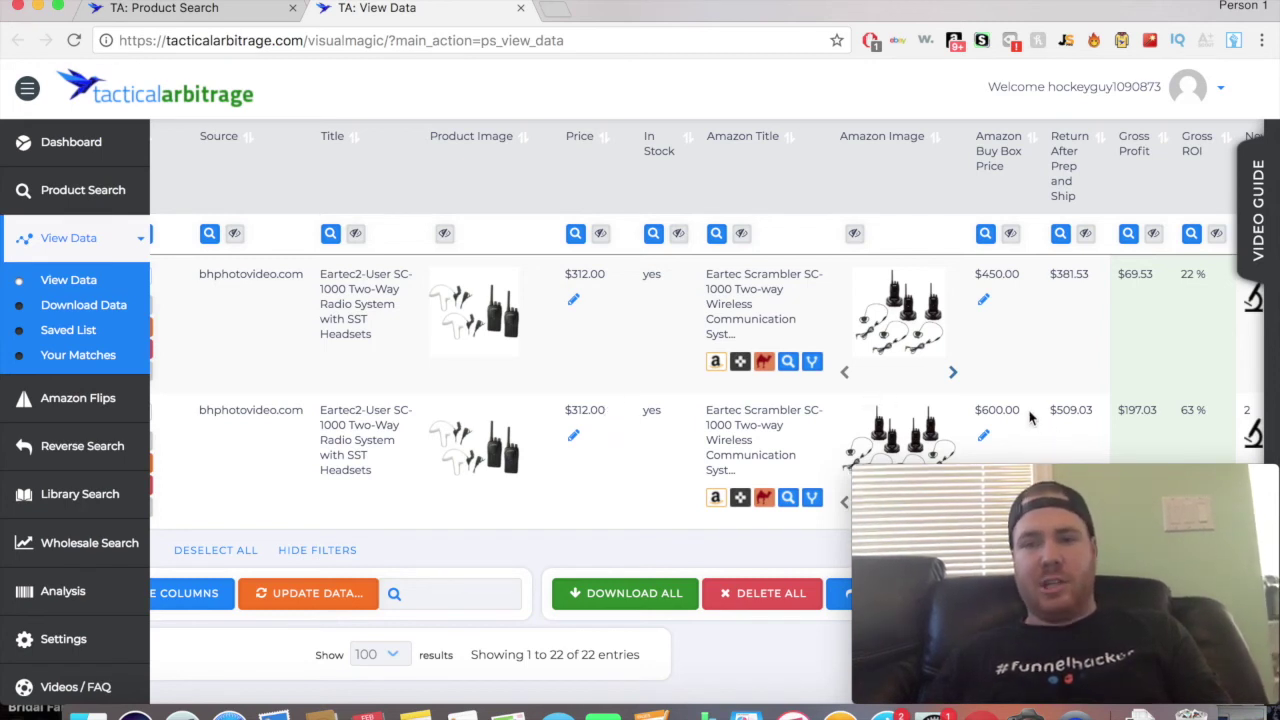
scroll(1025, 408, "up", 2)
scroll(1025, 404, "up", 10)
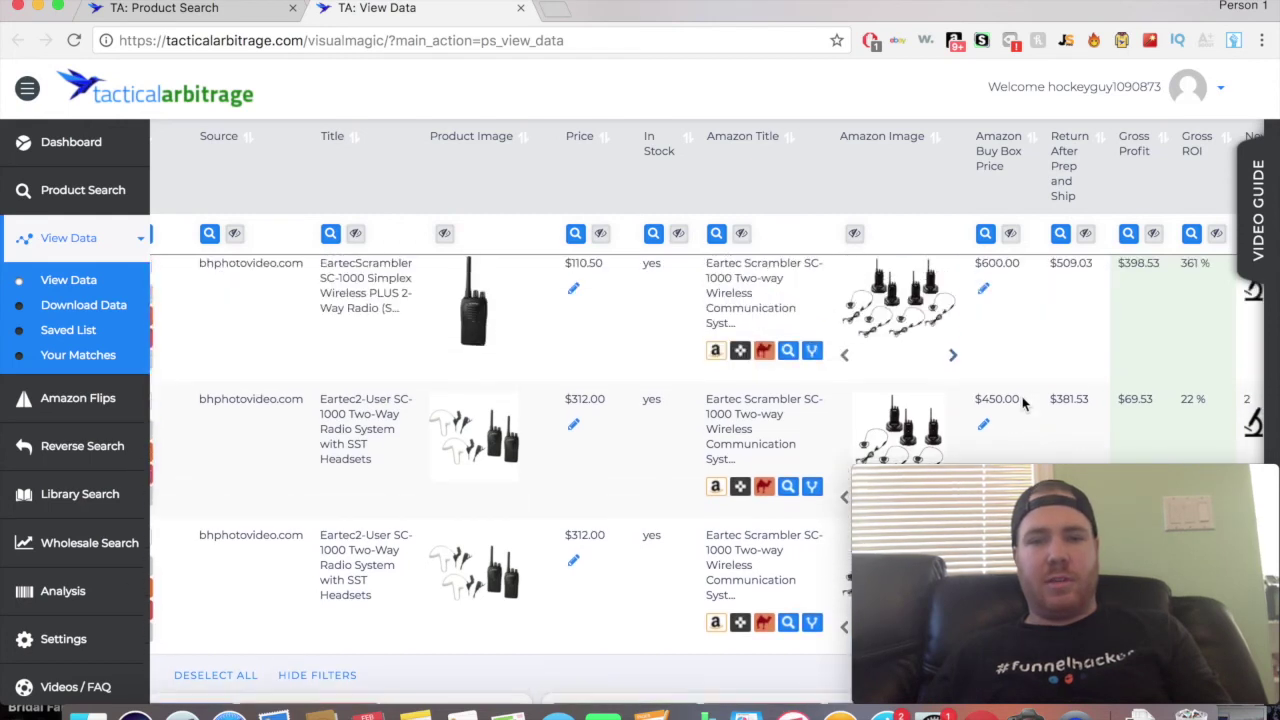
- Return to Product Search, set the sourcing country to UK, and view the available Amazon selling marketplaces
left_click(52, 190)
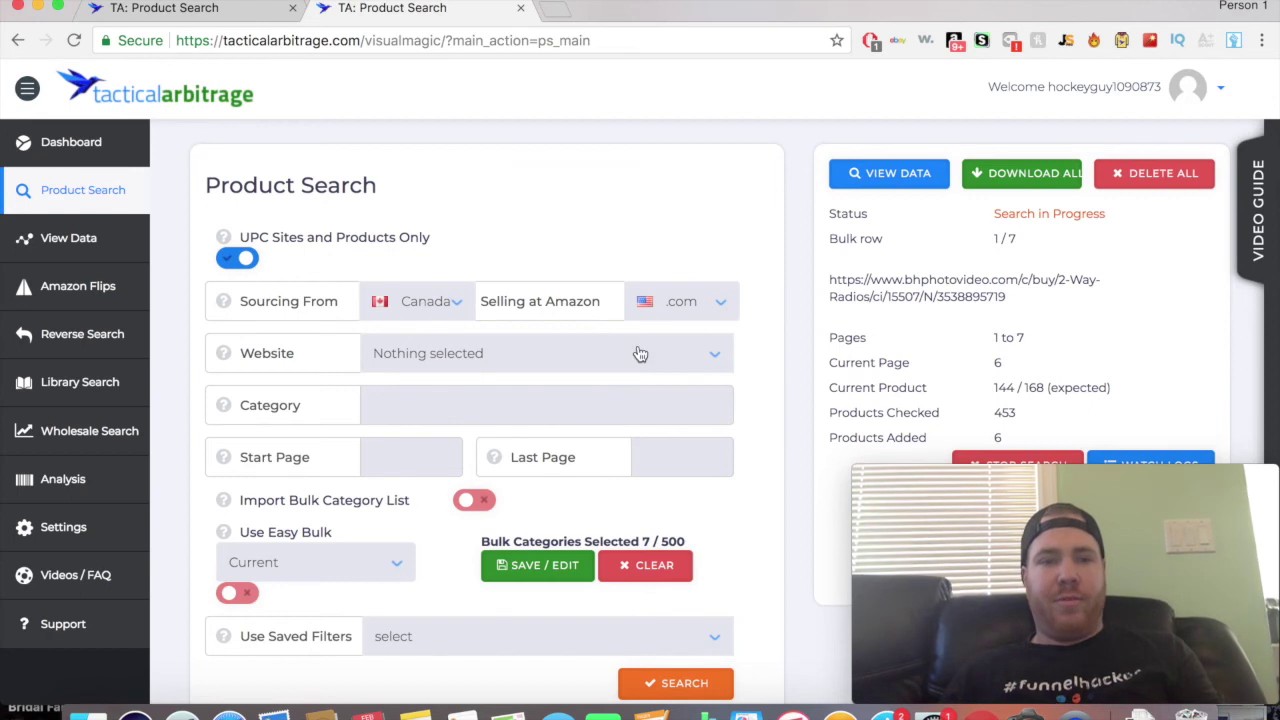
scroll(646, 437, "down", 2)
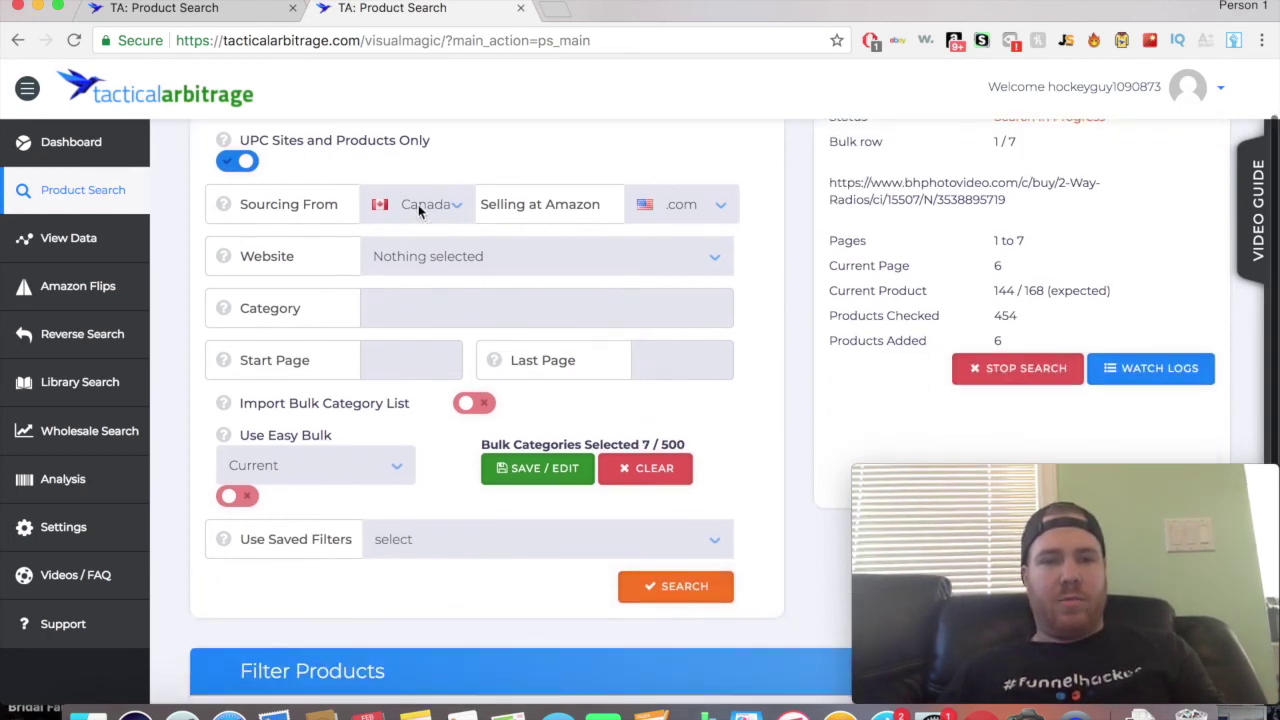
left_click(458, 208)
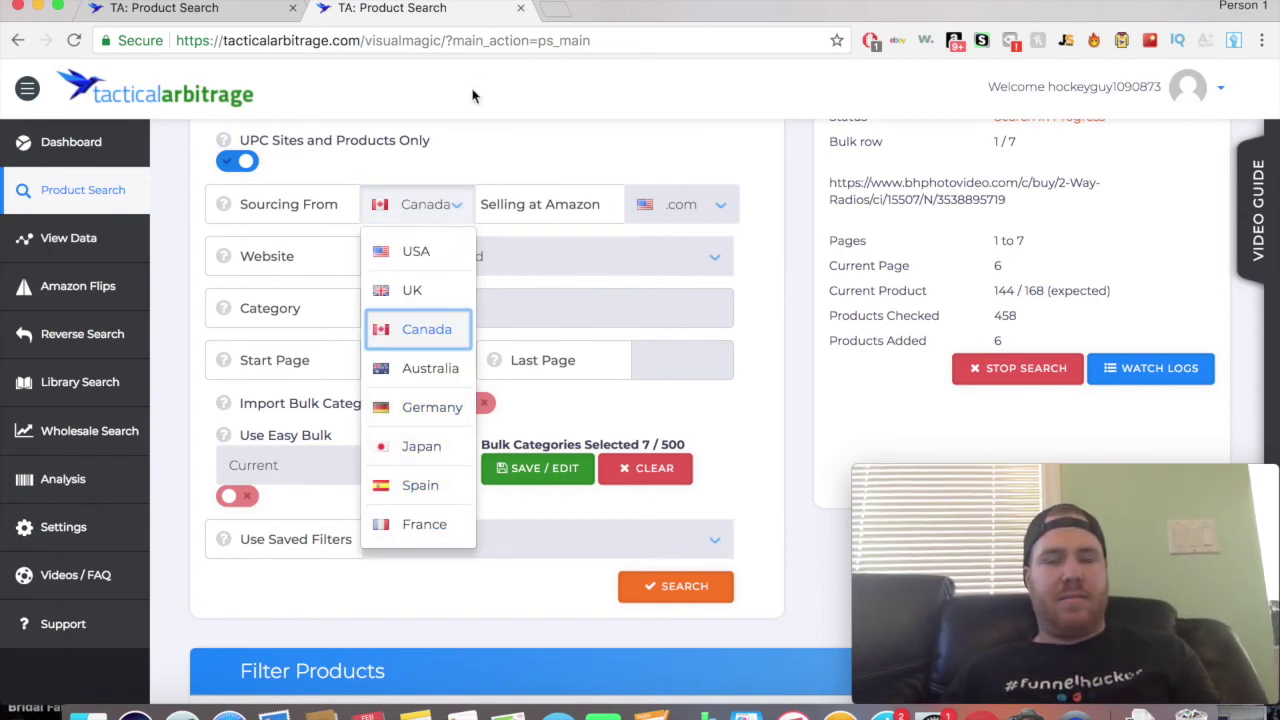
left_click(426, 290)
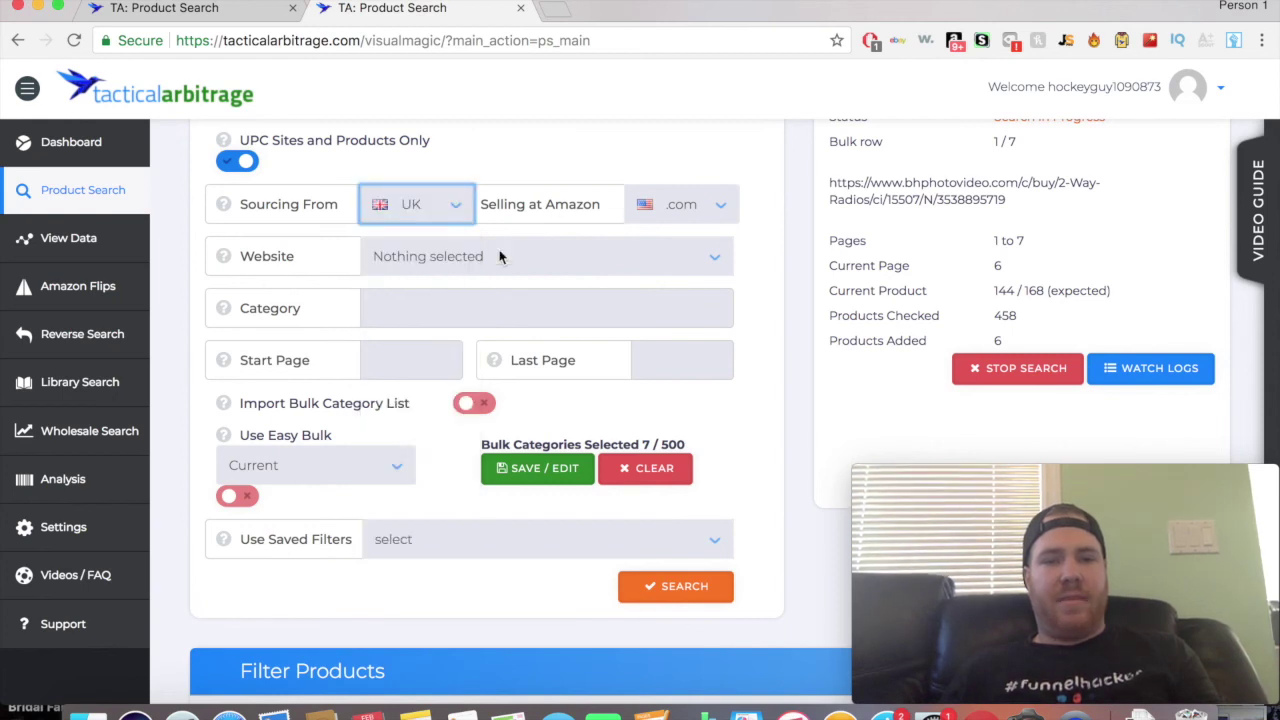
left_click(687, 204)
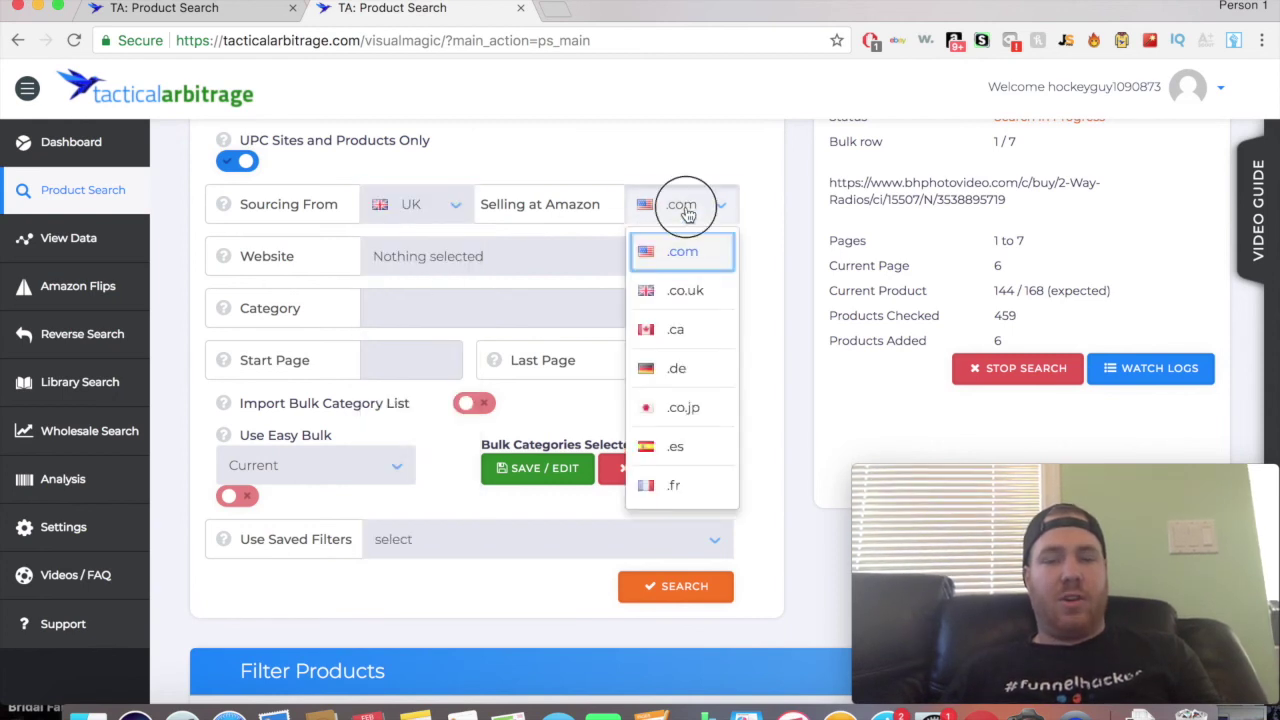
left_click(687, 214)
- Choose amazon.co.uk (UPC / EAN) as the source website and set the Amazon selling marketplace to .co.uk
left_click(520, 268)
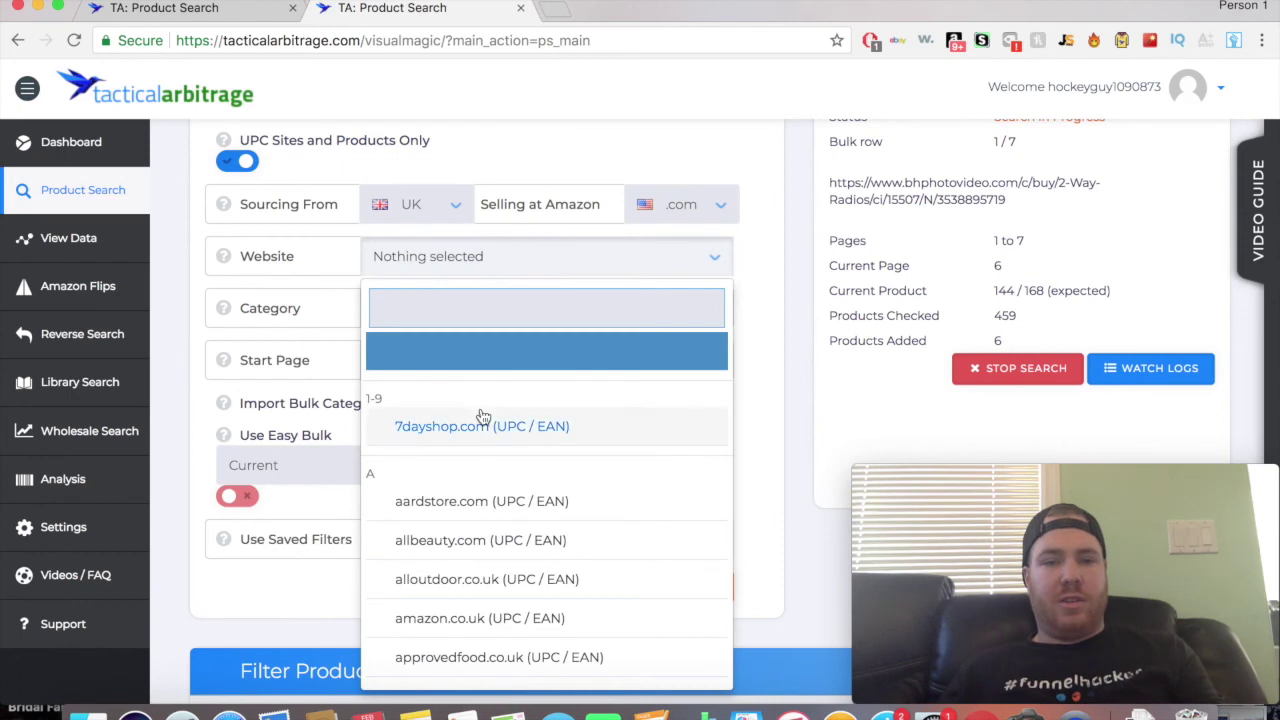
scroll(494, 571, "down", 2)
left_click(490, 423)
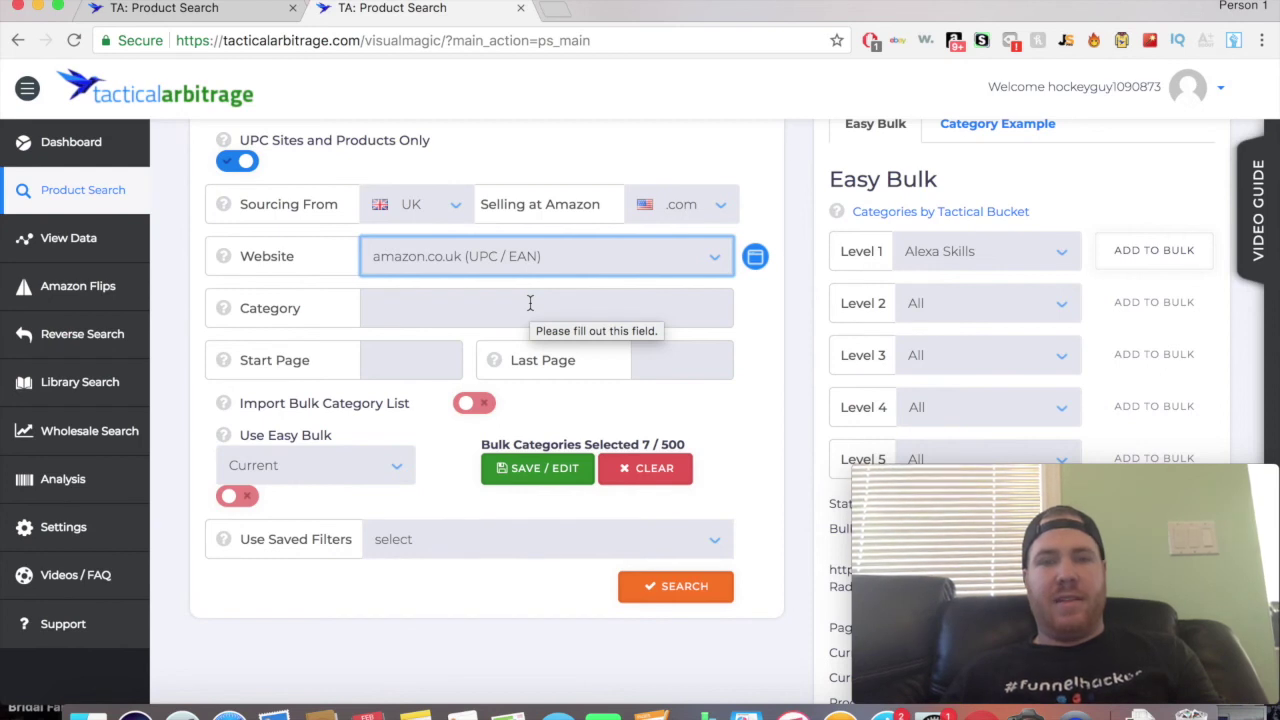
left_click(701, 210)
left_click(674, 292)
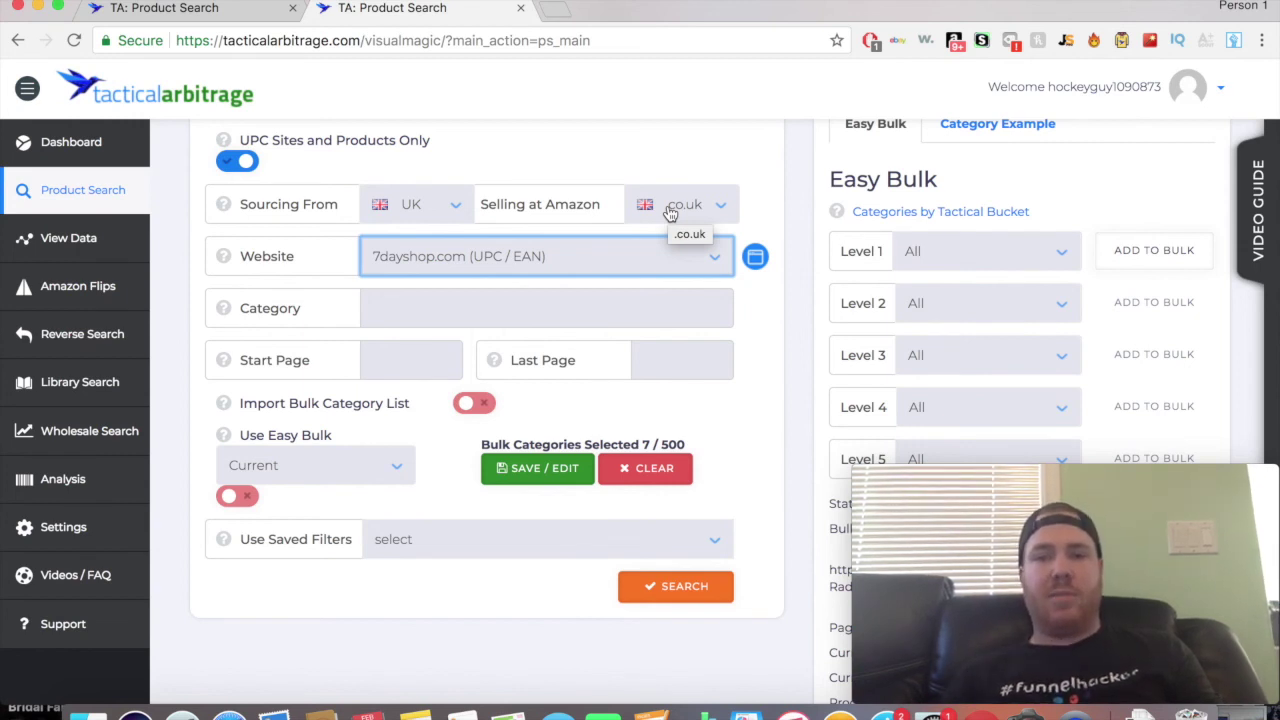
- Set the sourcing country to USA and the Amazon selling marketplace to .com
scroll(705, 125, "down", 1)
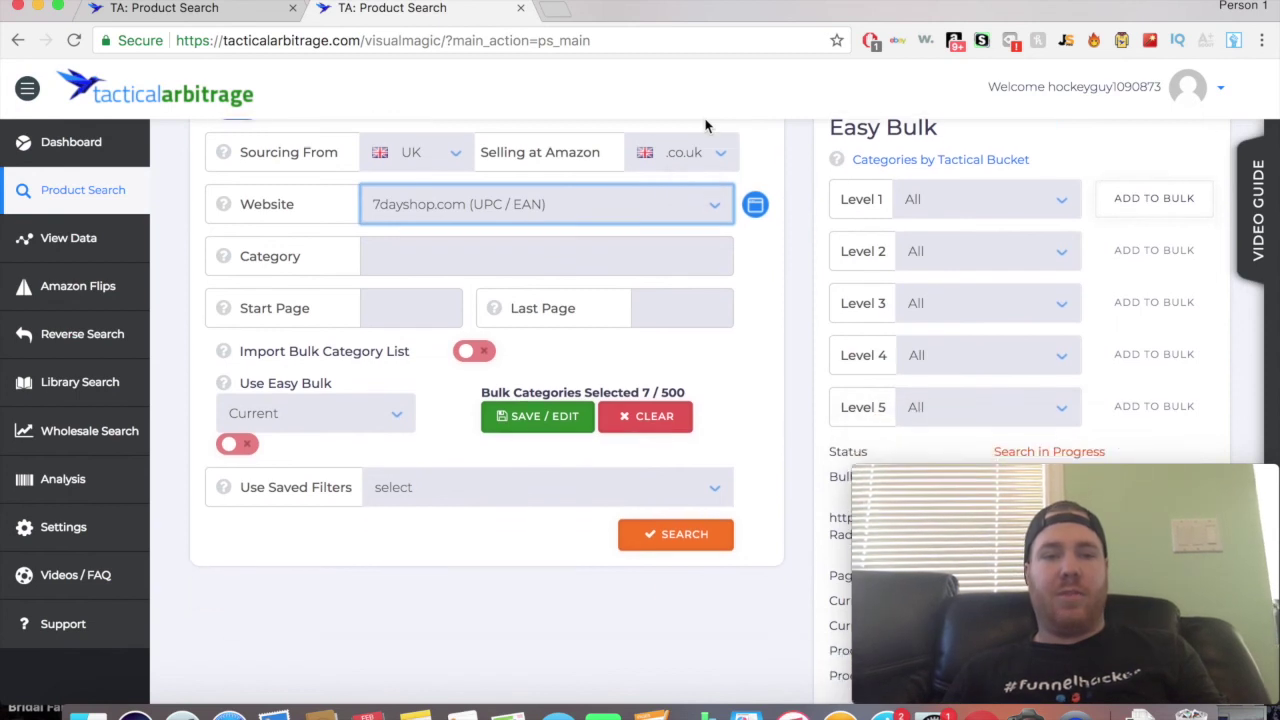
scroll(714, 175, "up", 3)
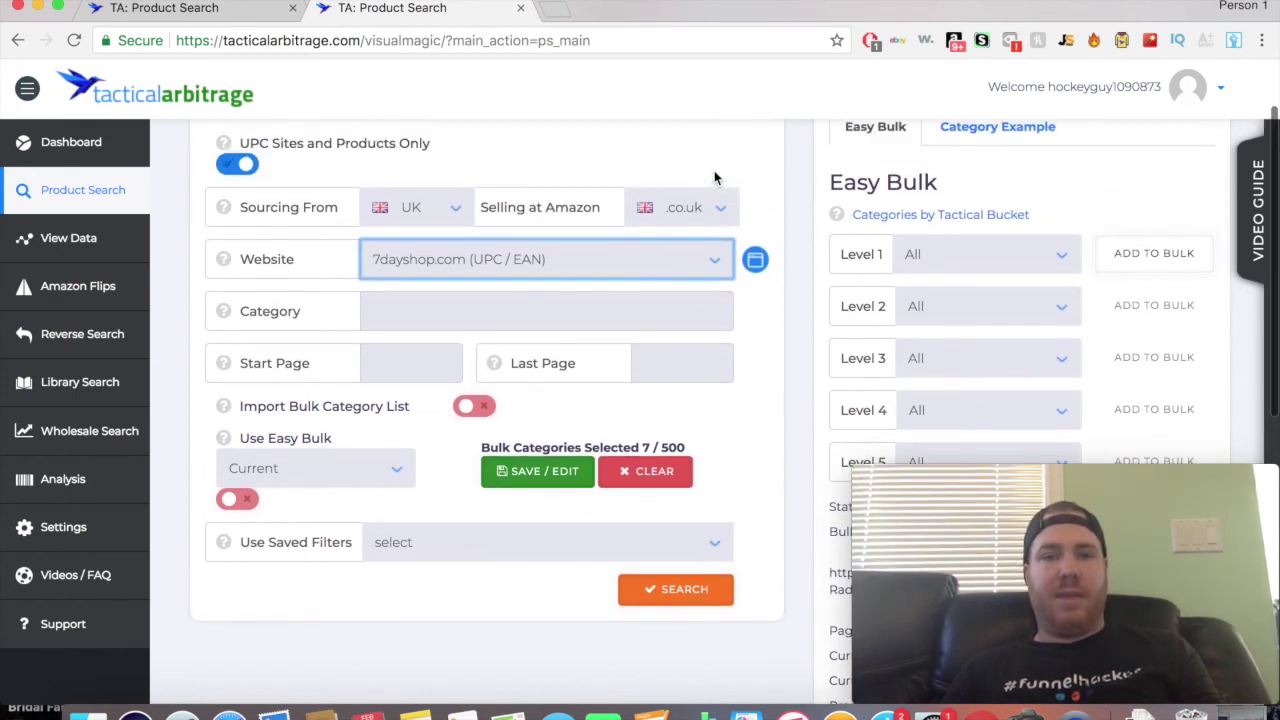
scroll(723, 251, "down", 5)
scroll(723, 251, "up", 5)
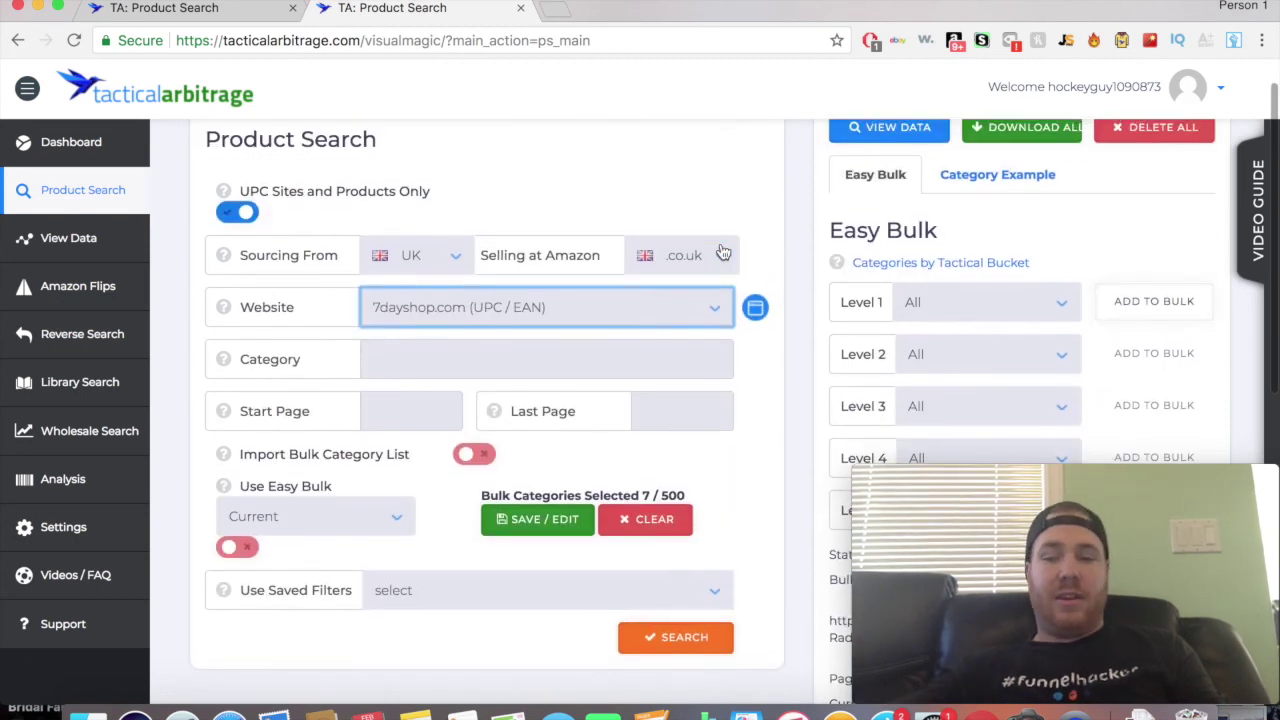
left_click(416, 244)
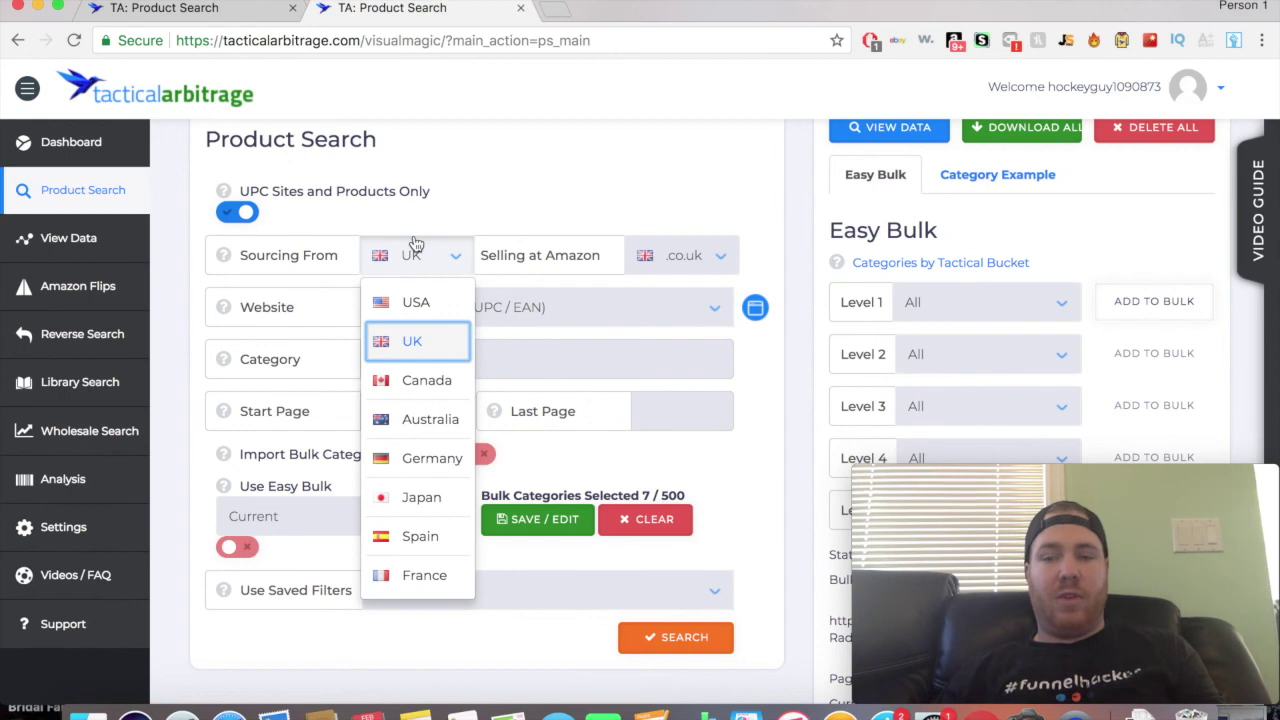
left_click(414, 298)
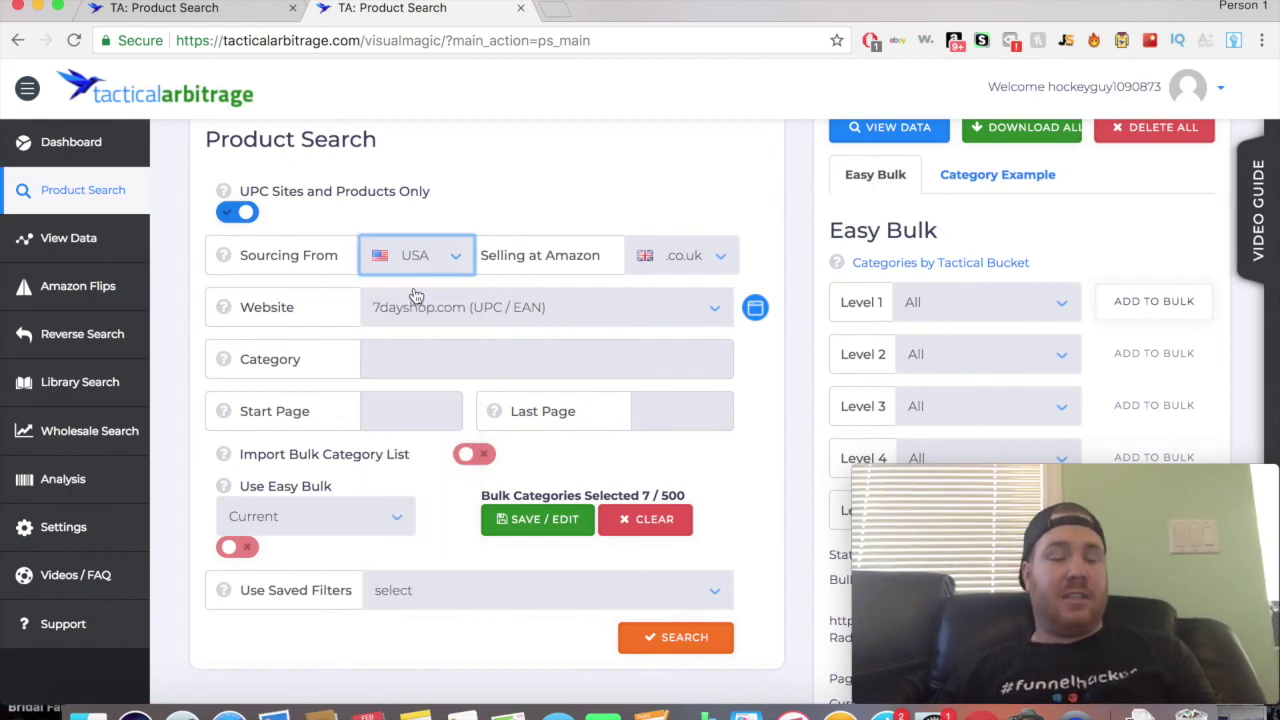
left_click(710, 270)
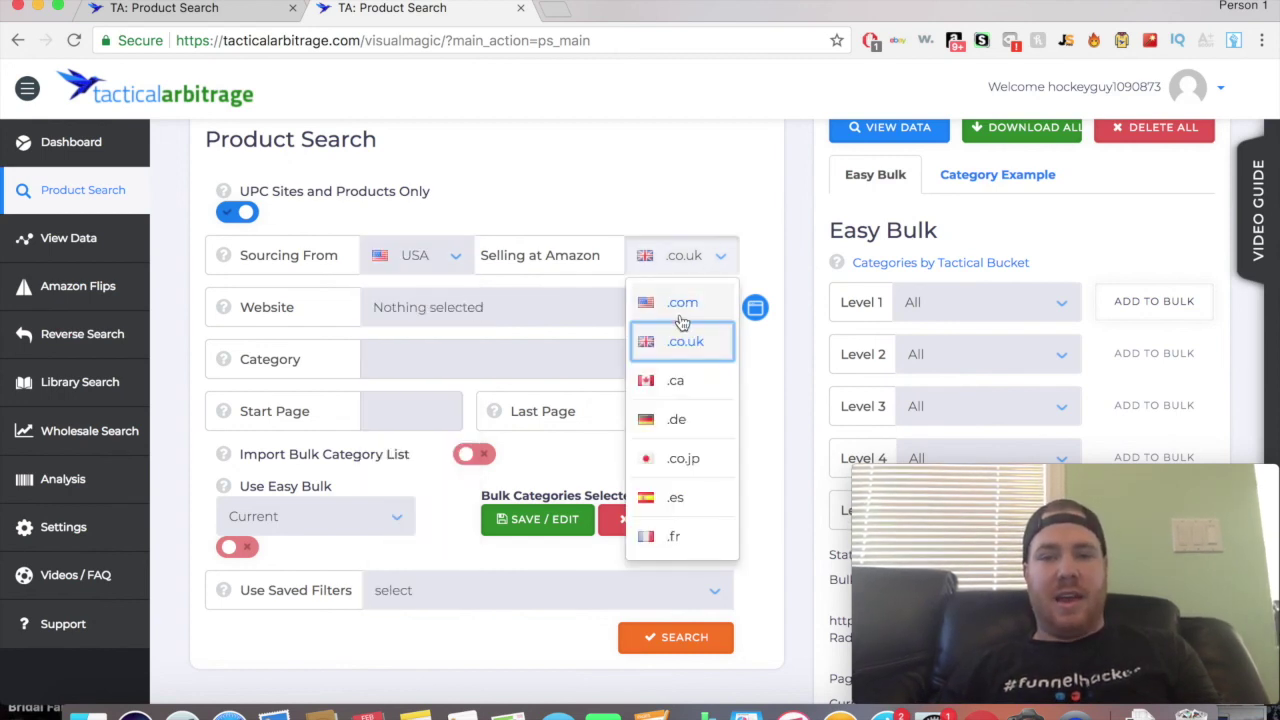
left_click(685, 302)
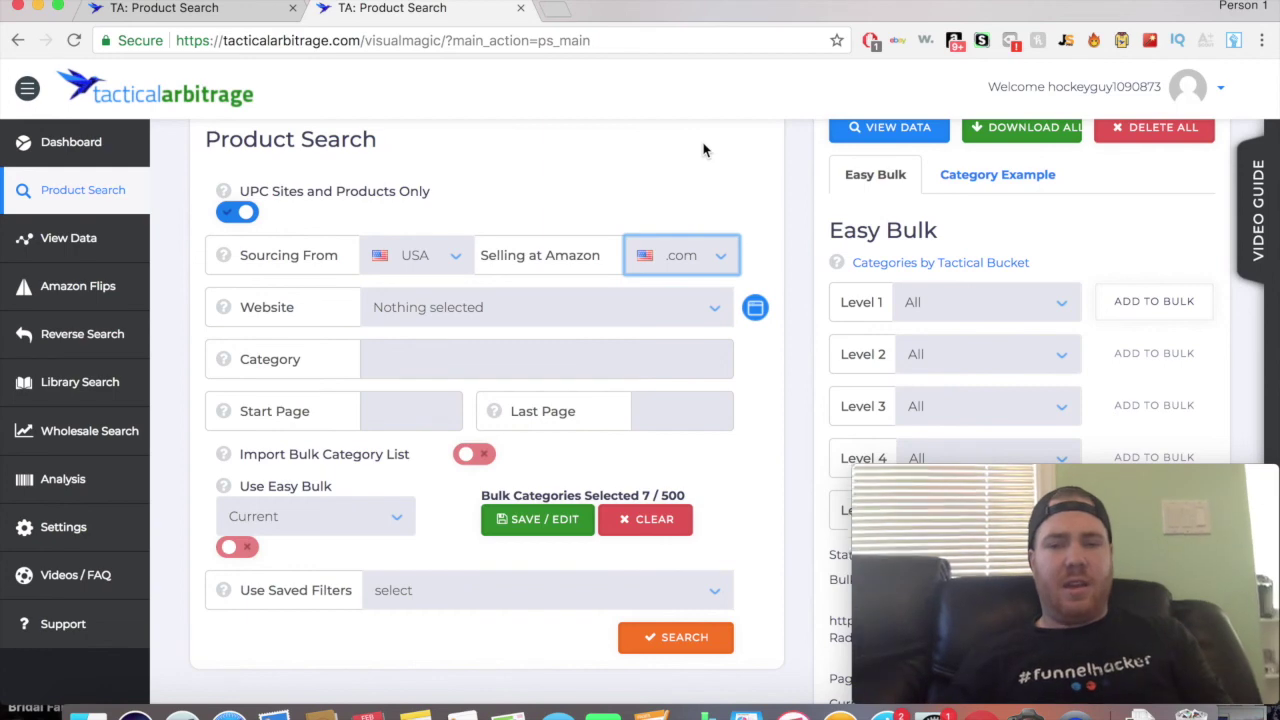
- Check the running bulk search's page and product progress and look over the Filter Products sections
scroll(692, 168, "down", 4)
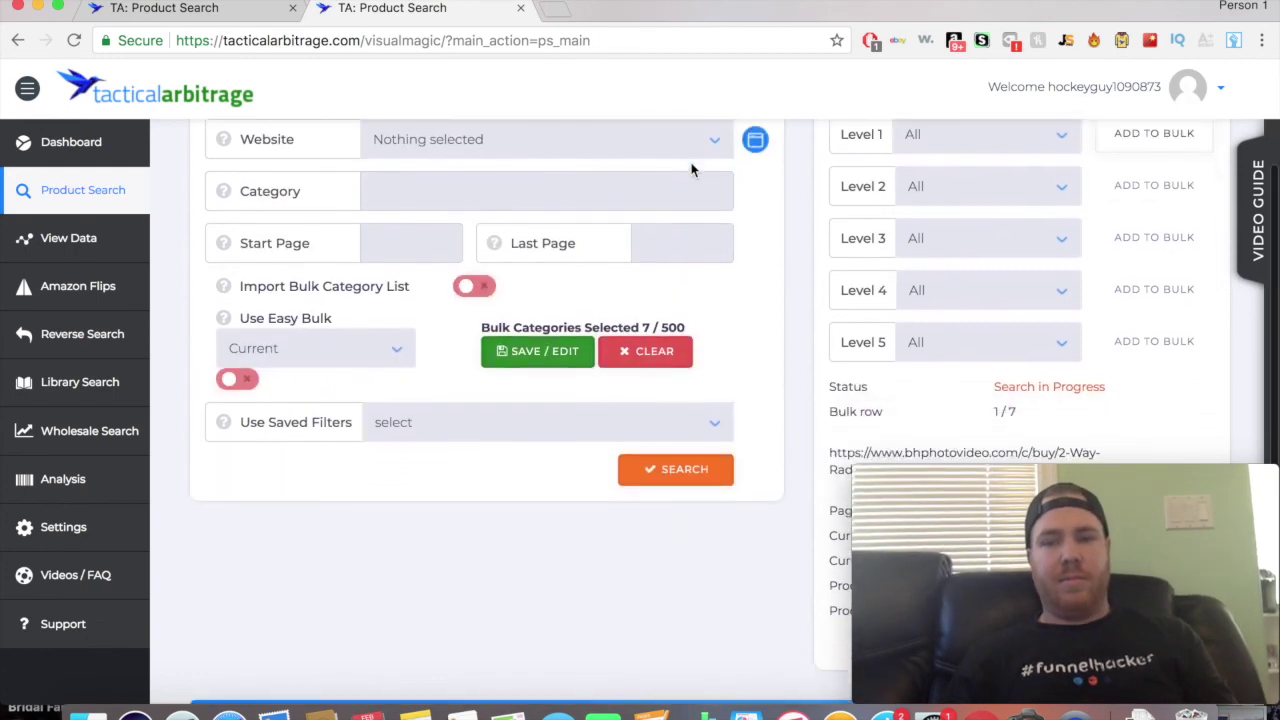
scroll(692, 168, "down", 6)
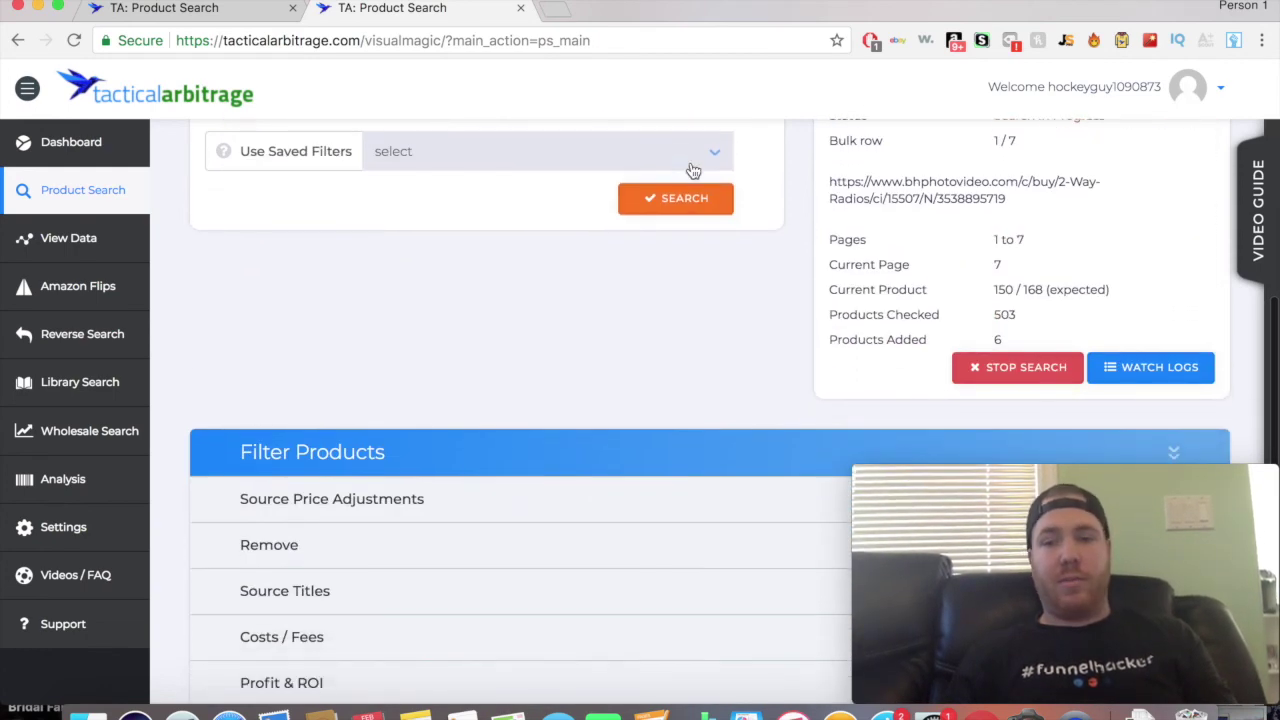
scroll(659, 163, "up", 1)
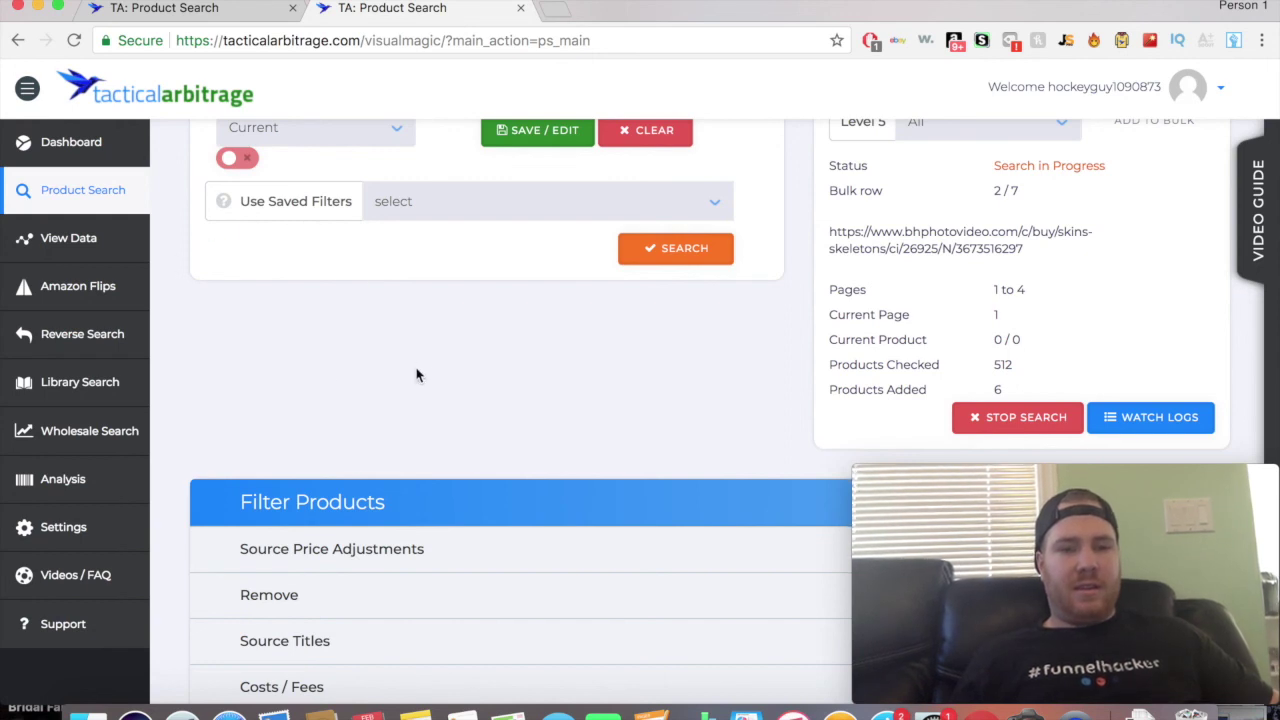
- Open the Amazon Flips page and review its search form and page examples
left_click(103, 292)
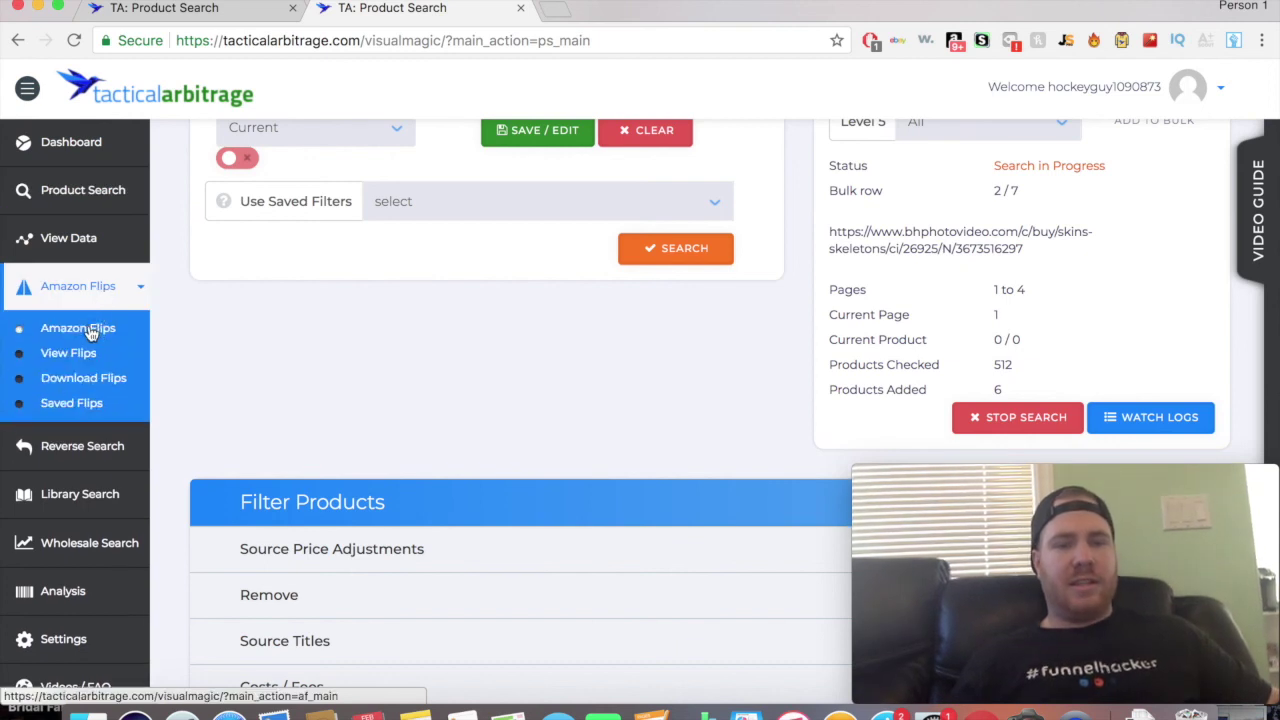
left_click(90, 333)
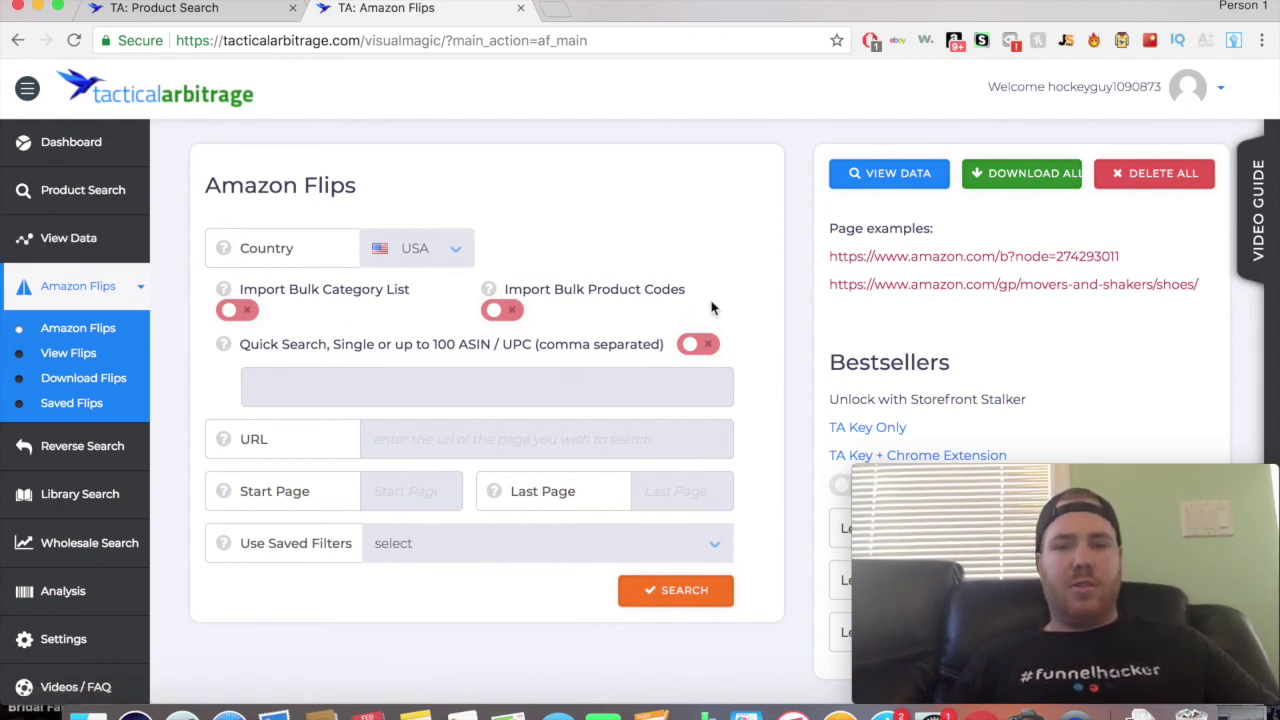
scroll(712, 308, "down", 2)
scroll(700, 314, "up", 1)
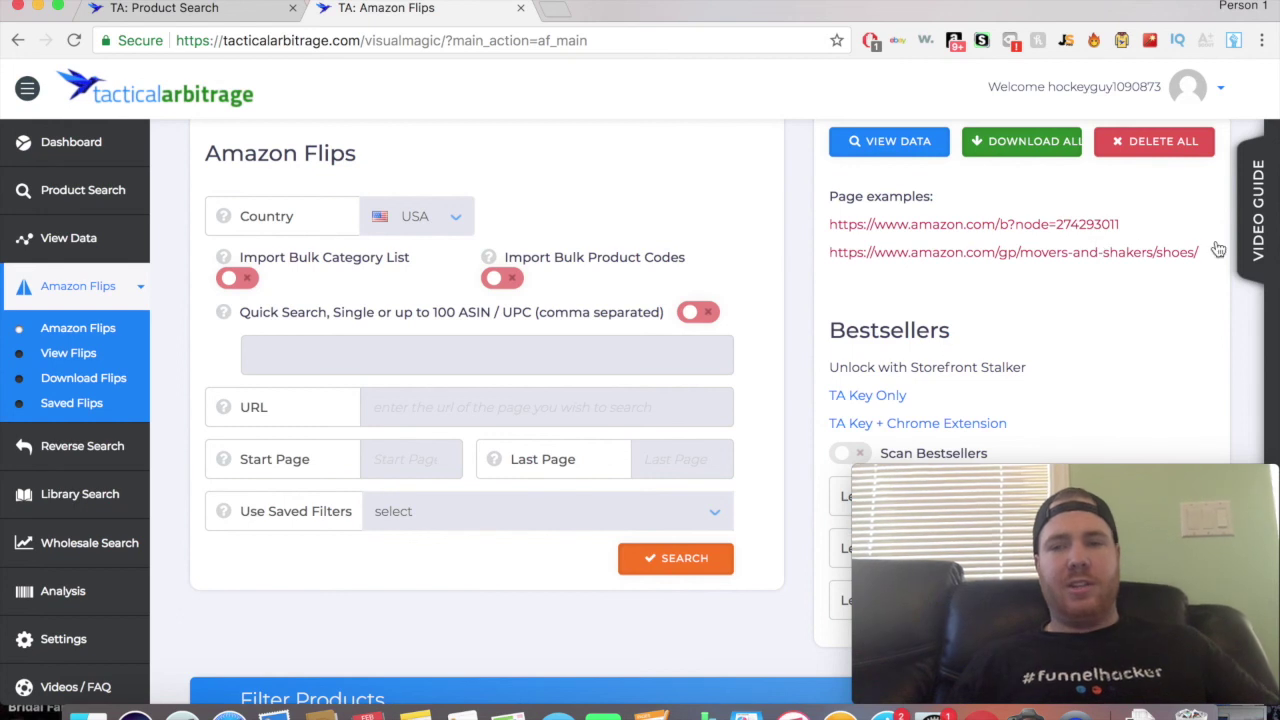
left_click_drag(1205, 254, 834, 255)
key("super+c")
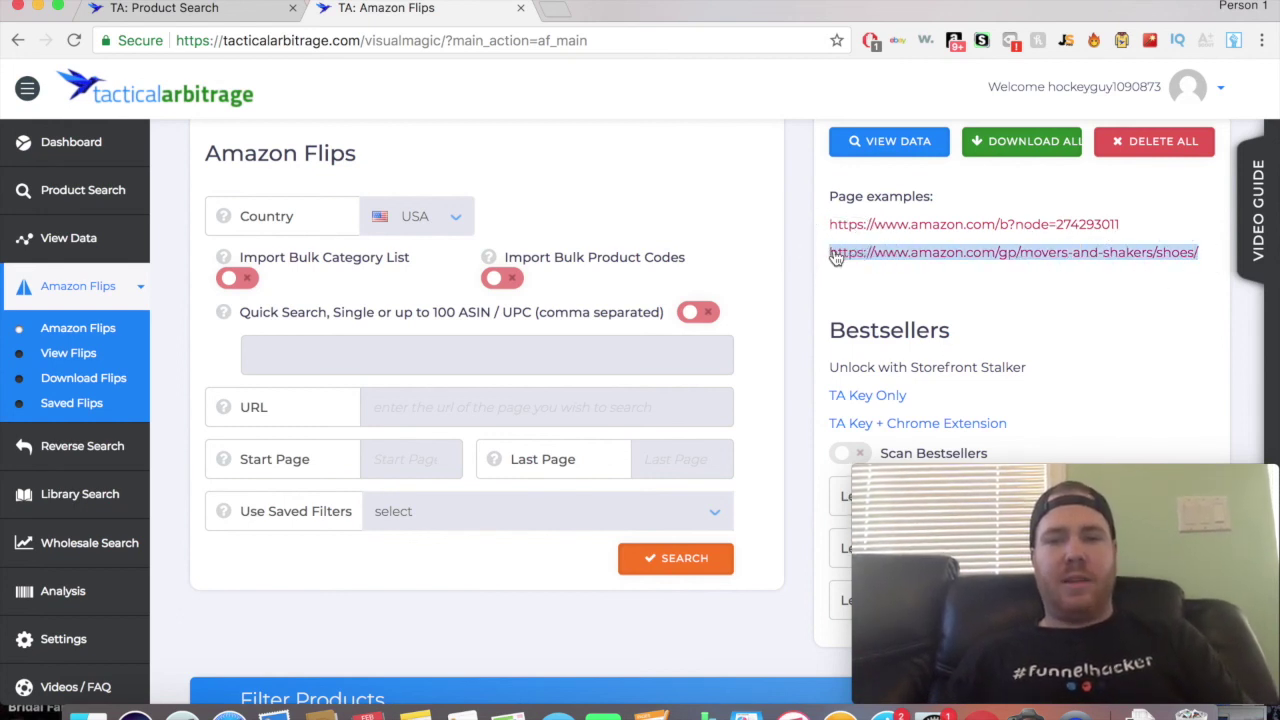
left_click(354, 357)
key("super+v")
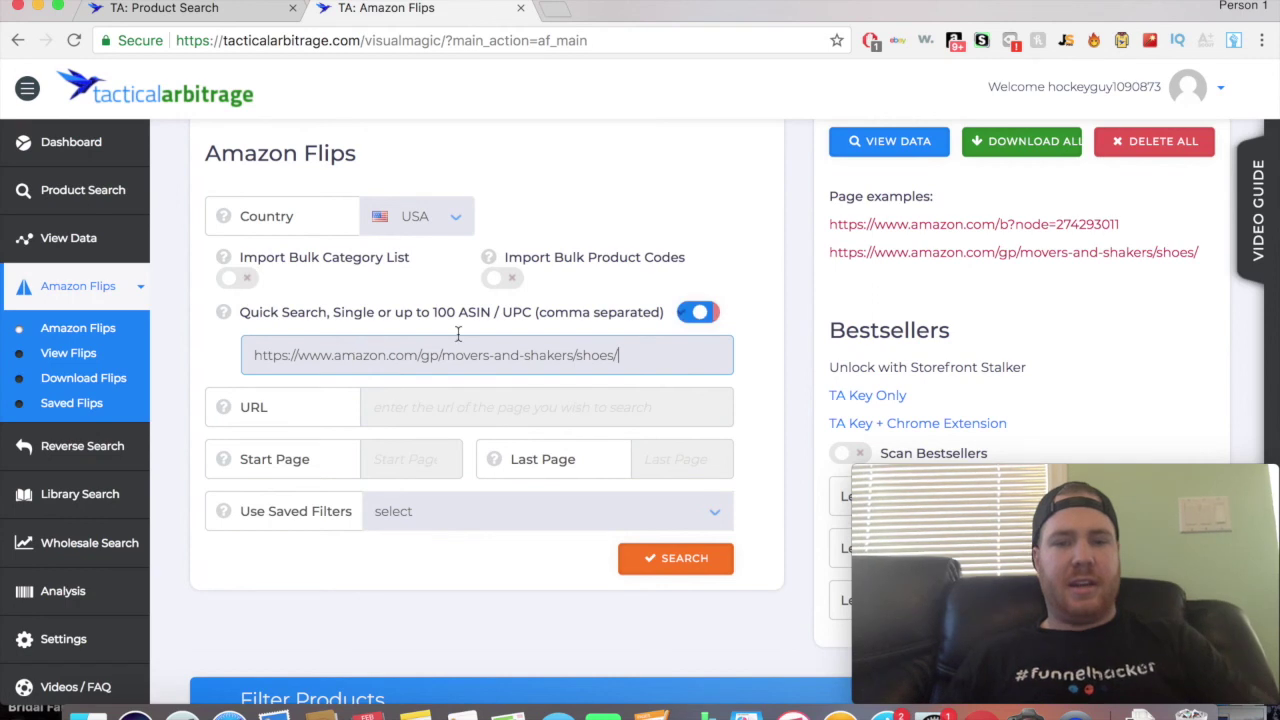